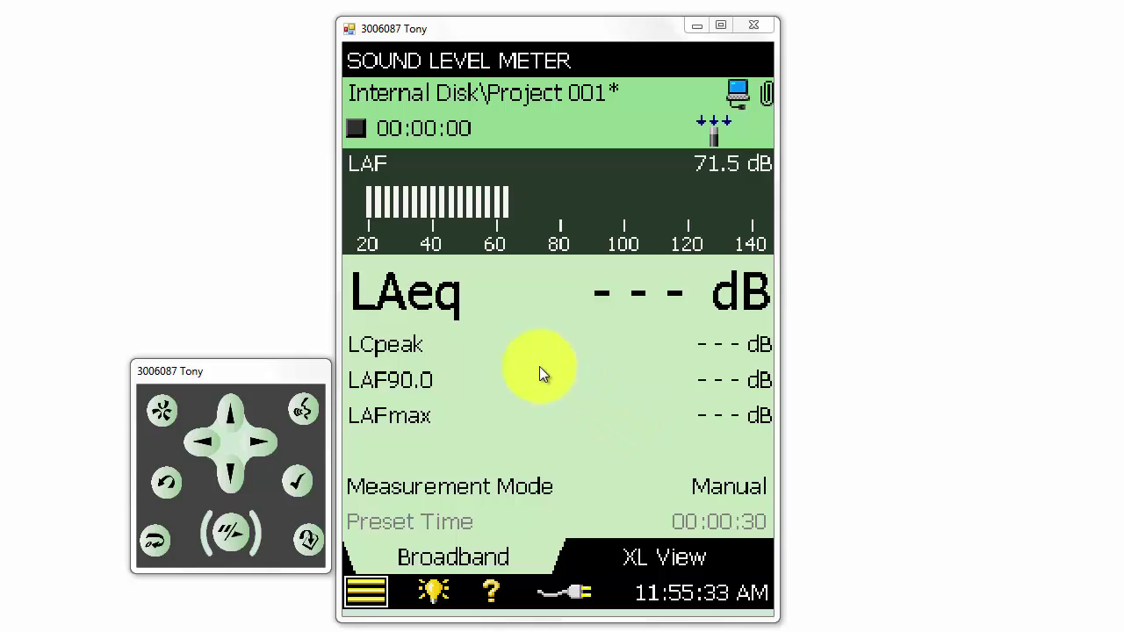
Make LAFmax the main readout instead of LAeq, leave LCpeak unchanged, and keep Manual measurement mode
click(420, 297)
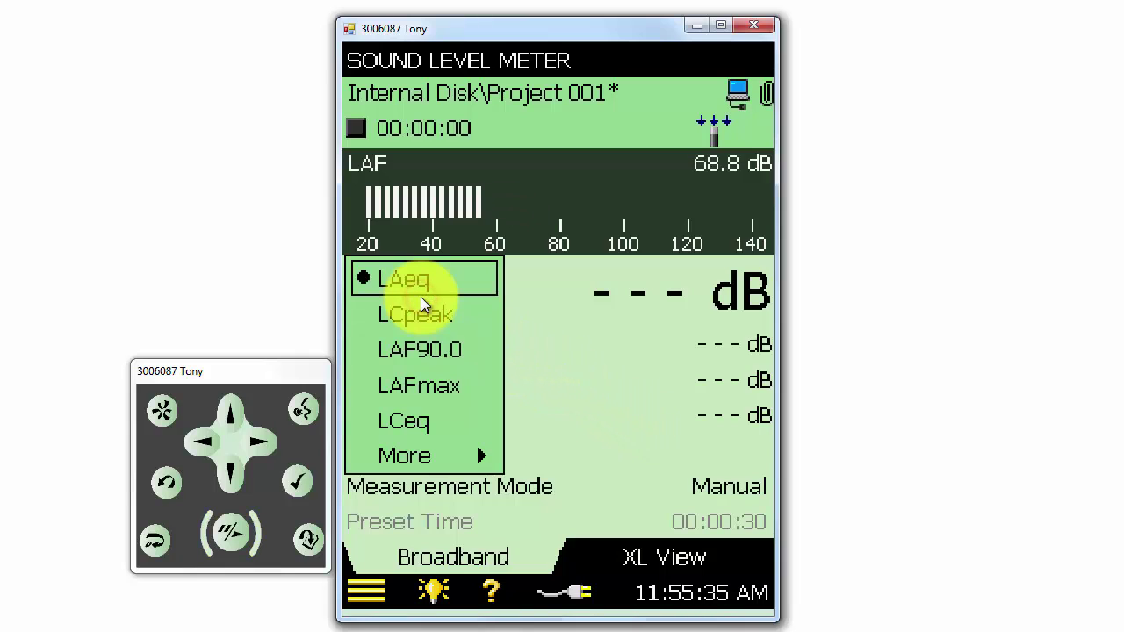
click(441, 384)
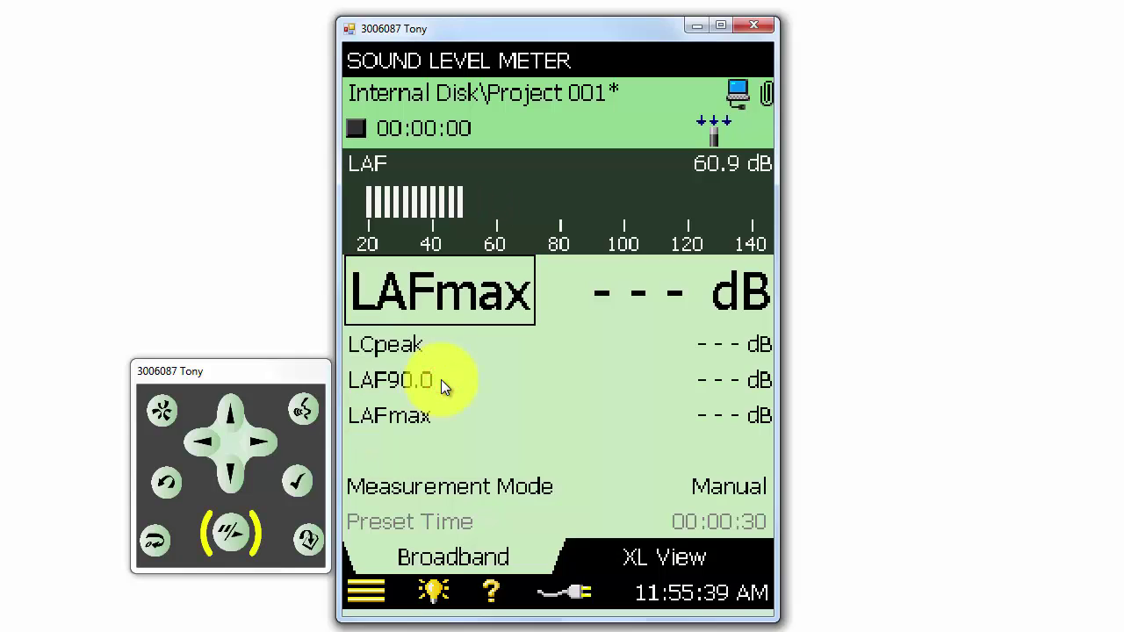
click(381, 349)
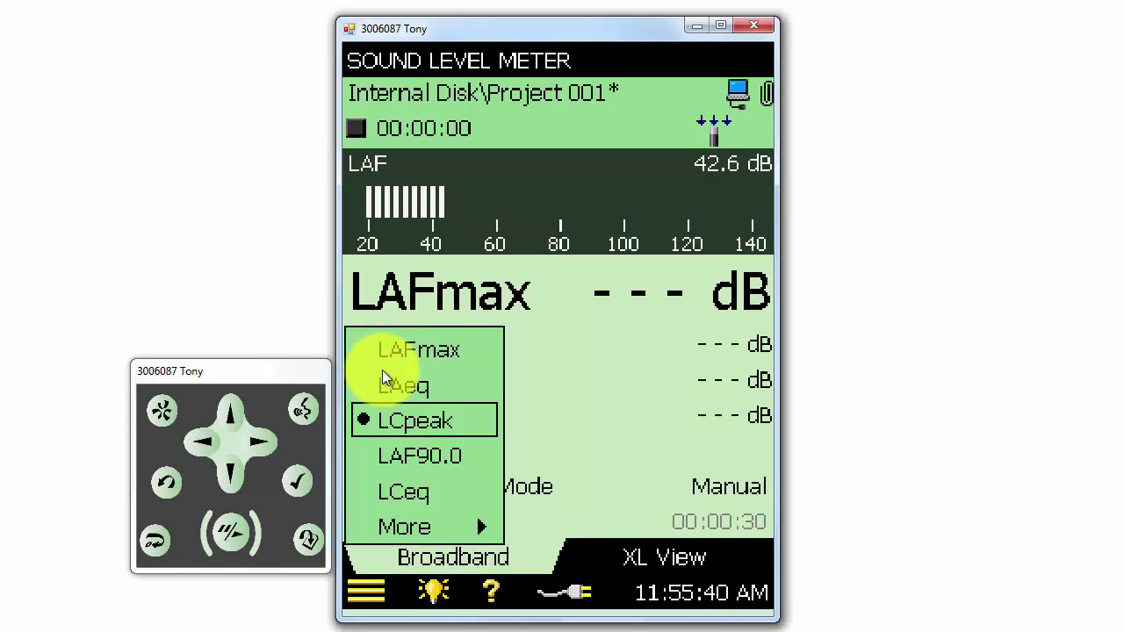
click(411, 519)
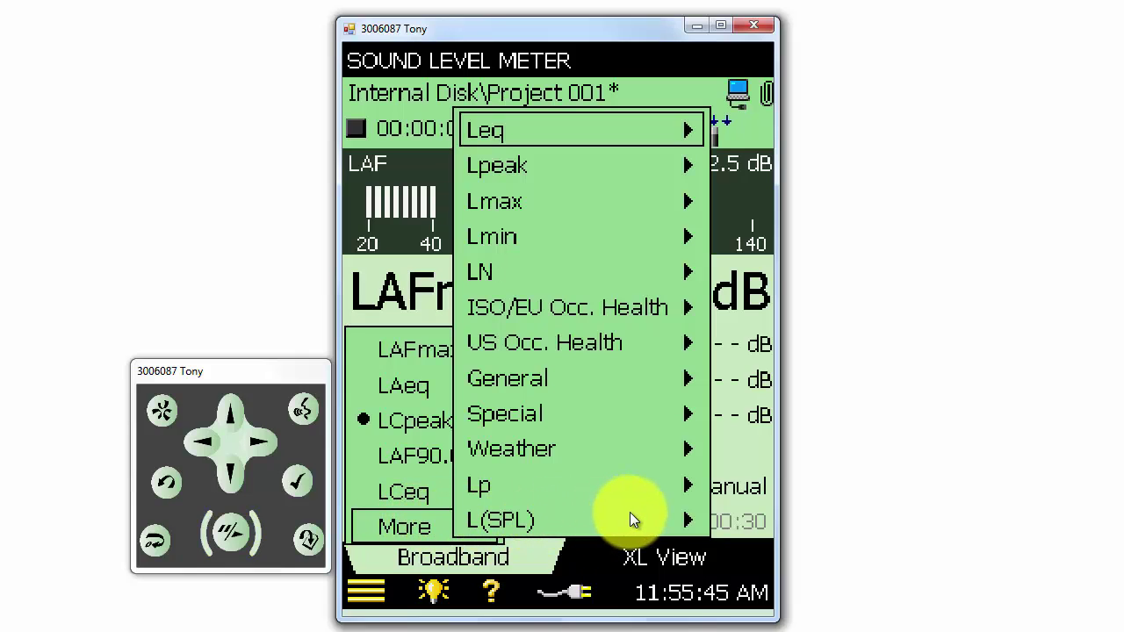
click(731, 459)
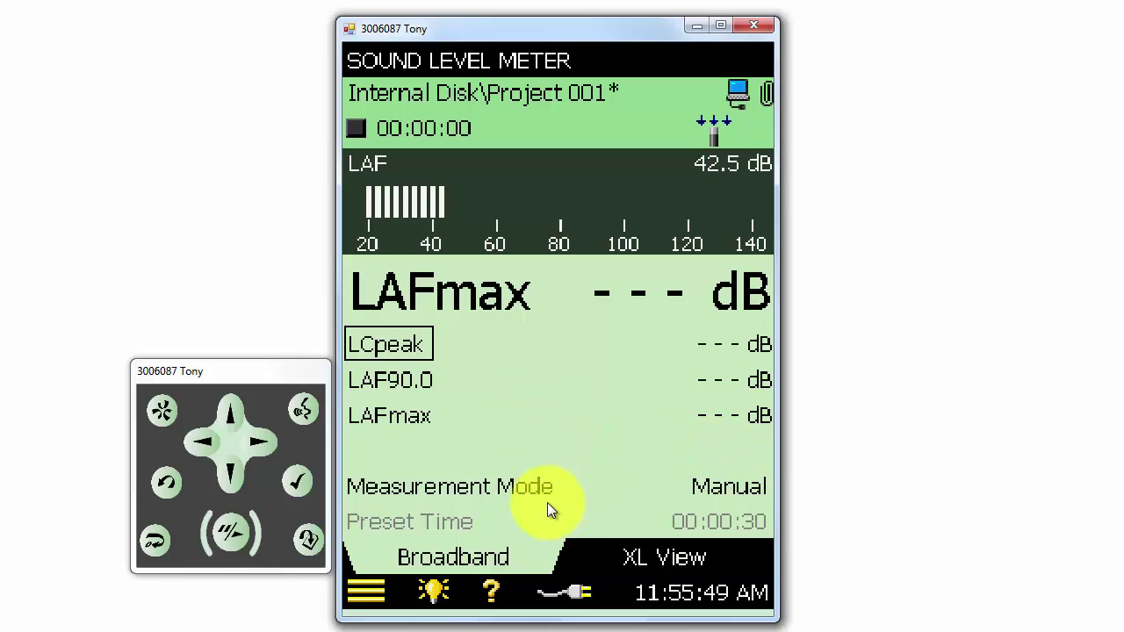
click(717, 494)
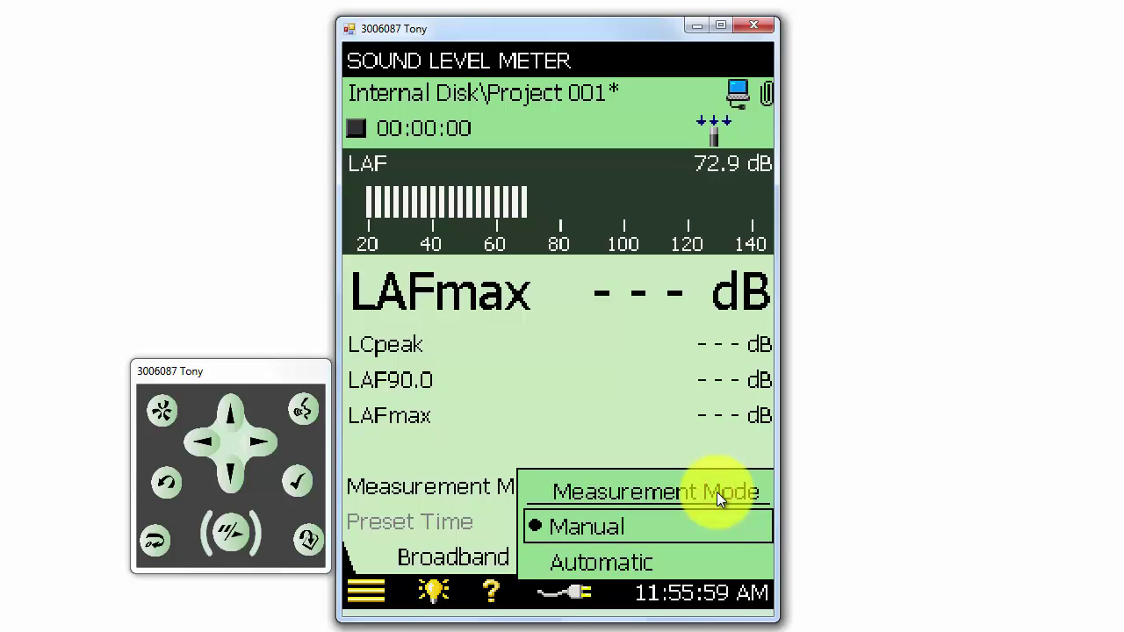
click(709, 515)
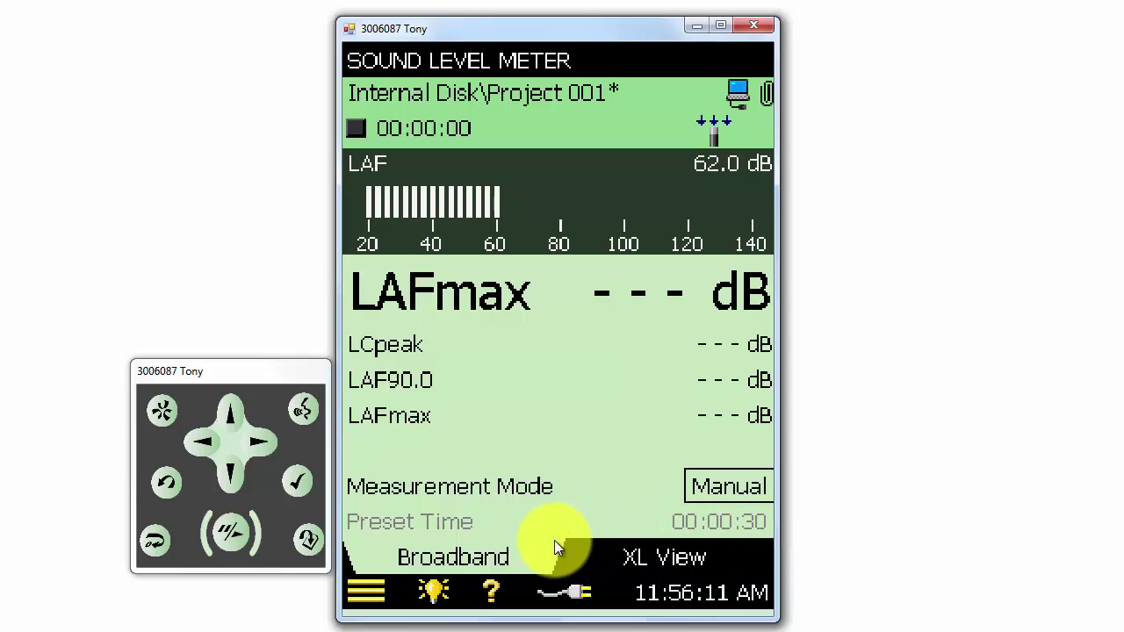
click(667, 559)
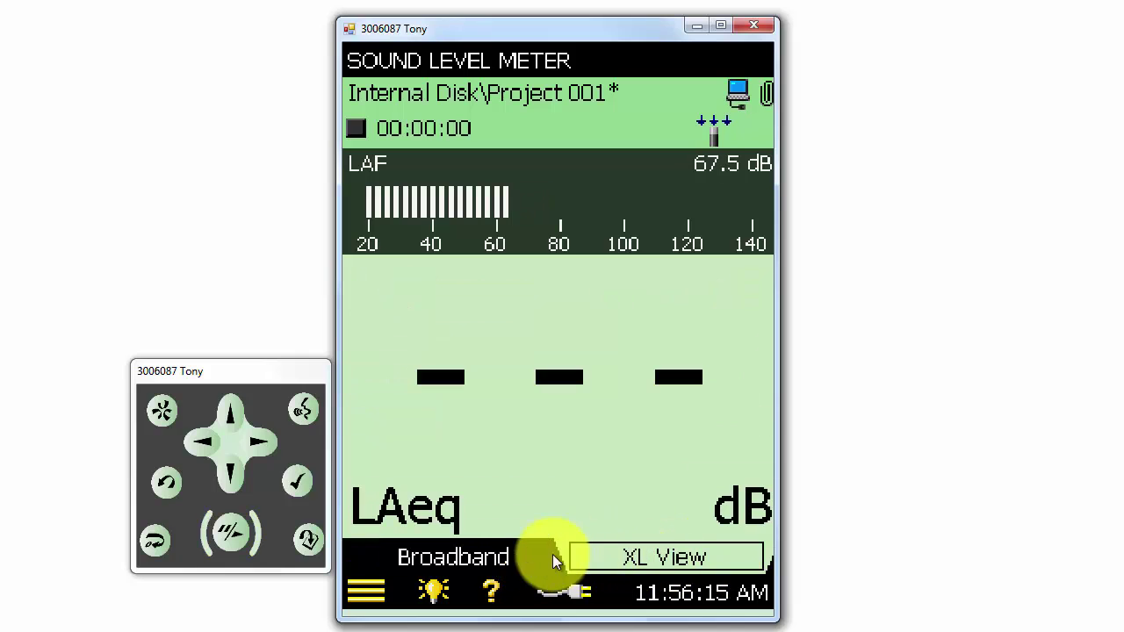
click(512, 559)
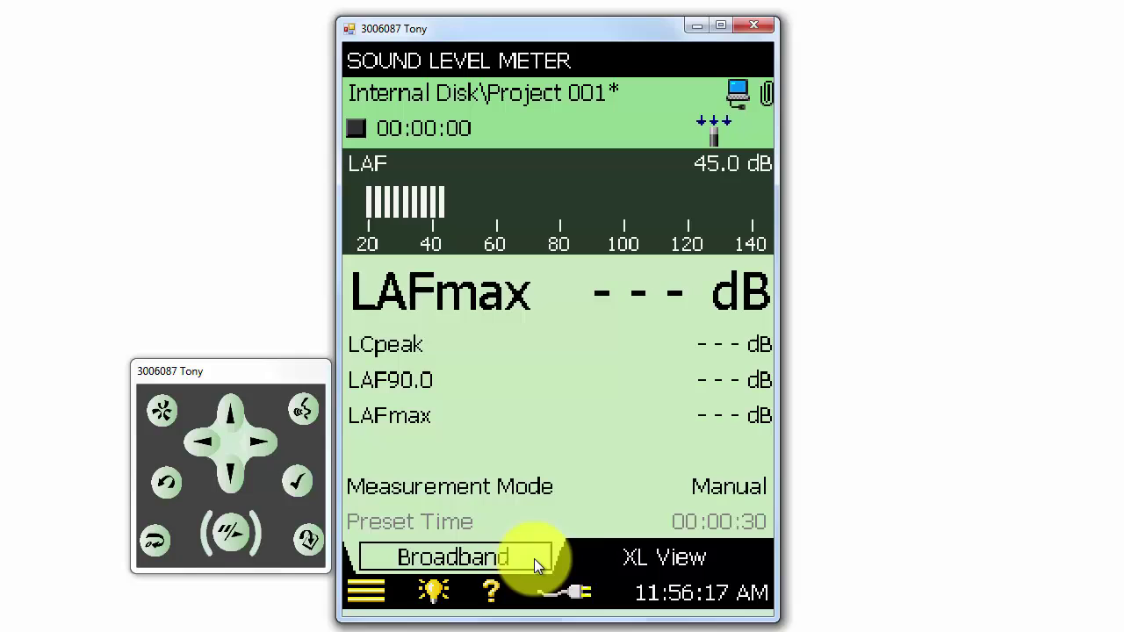
click(664, 560)
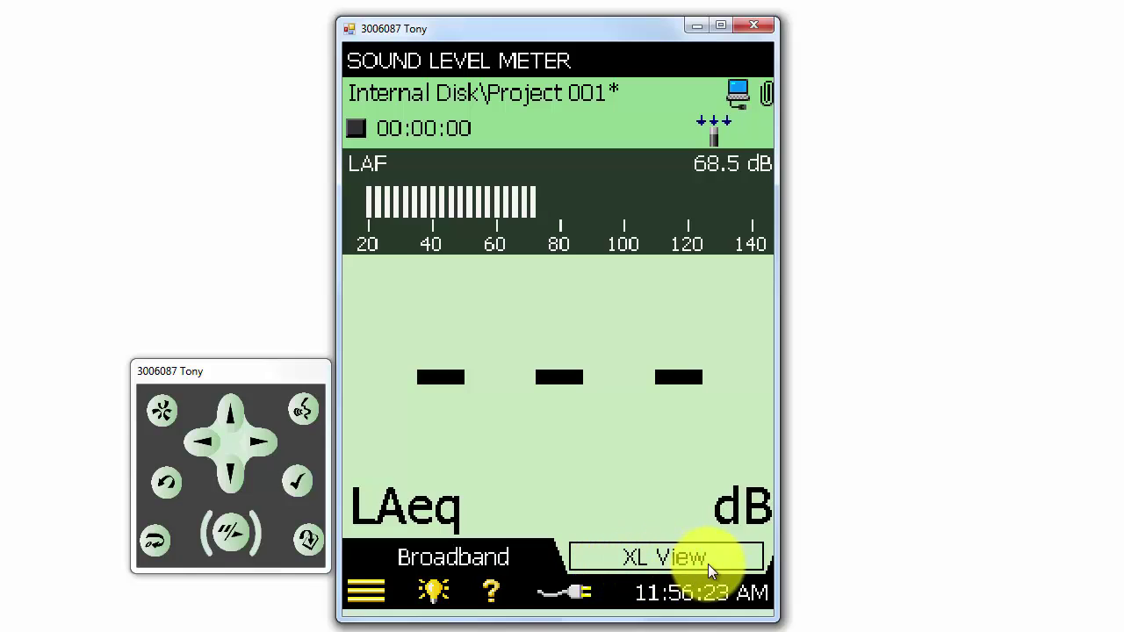
click(453, 511)
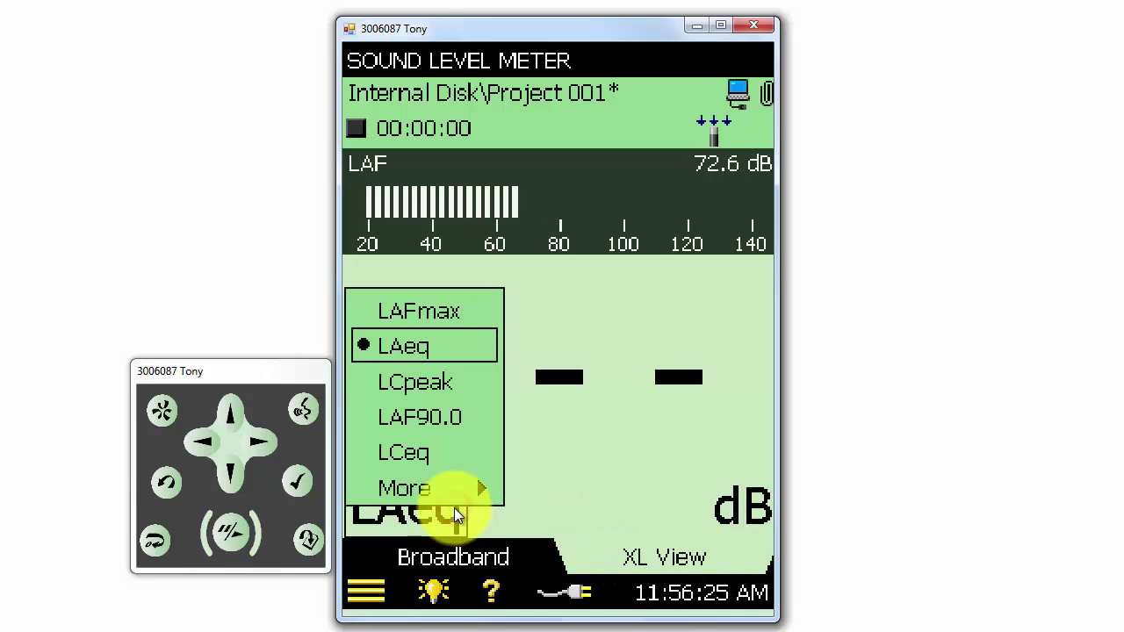
click(568, 514)
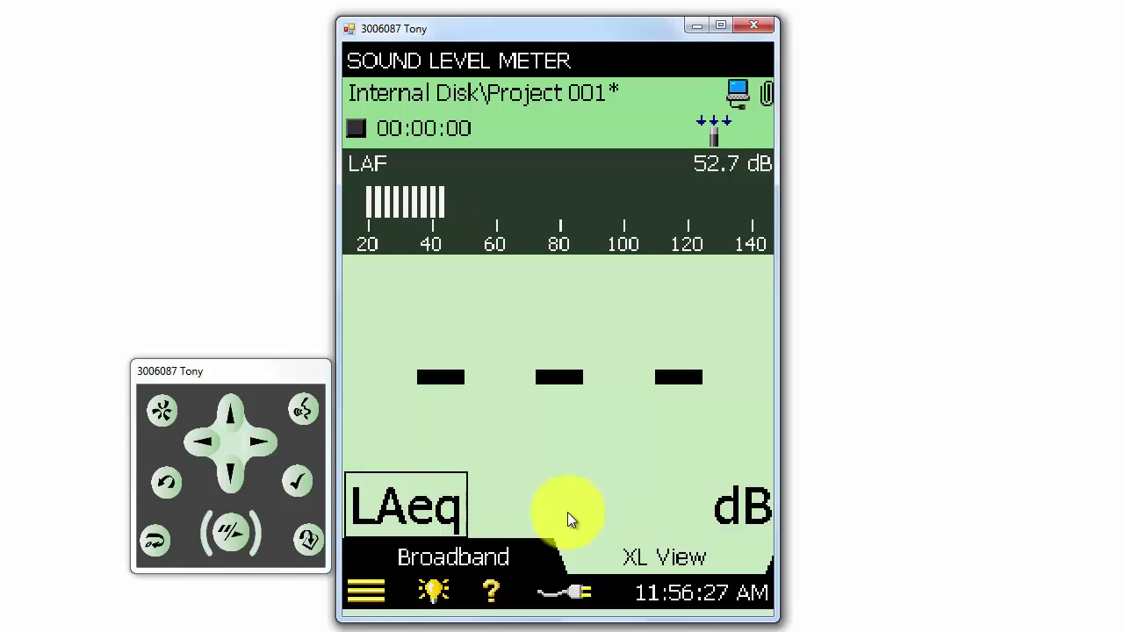
click(511, 551)
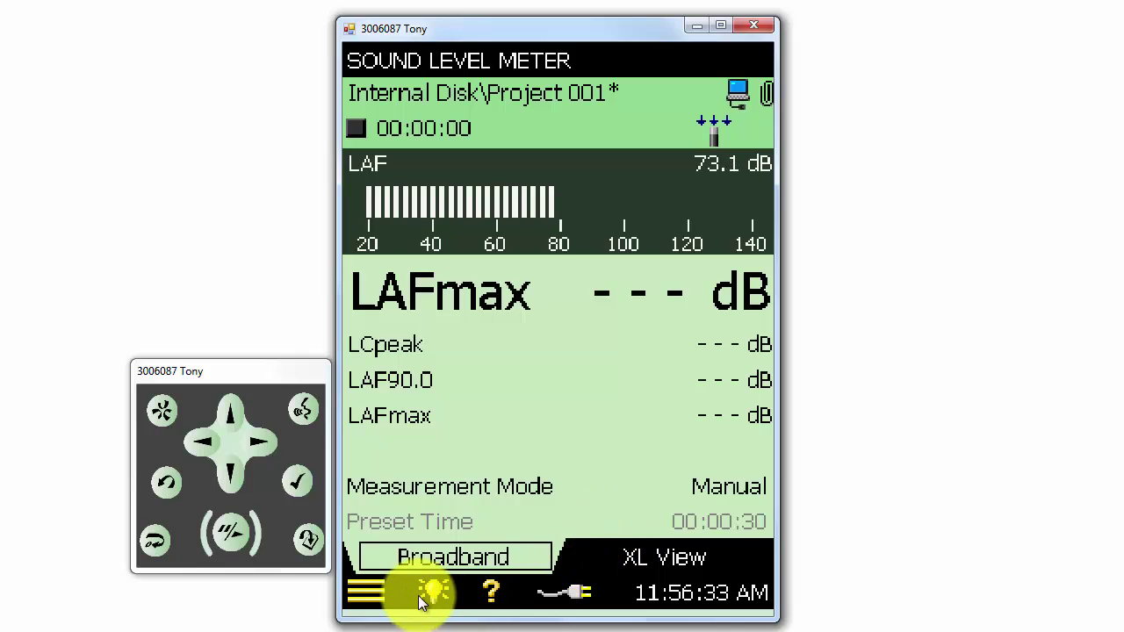
Open and close the main menu, then the backlight levels, leaving brightness at Maximum
click(371, 593)
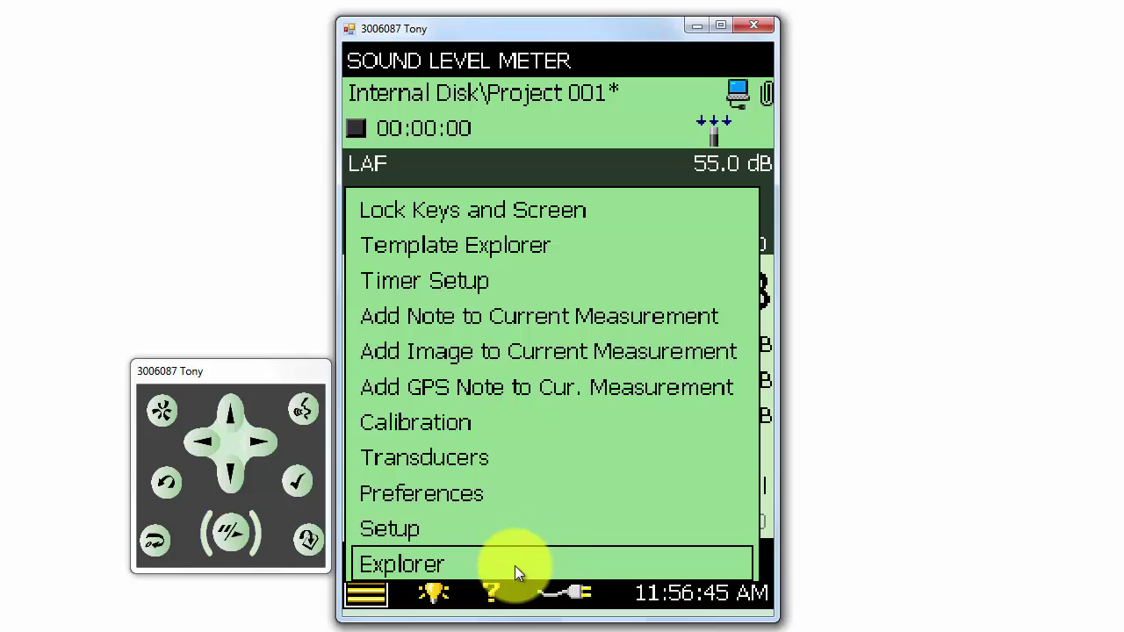
click(476, 612)
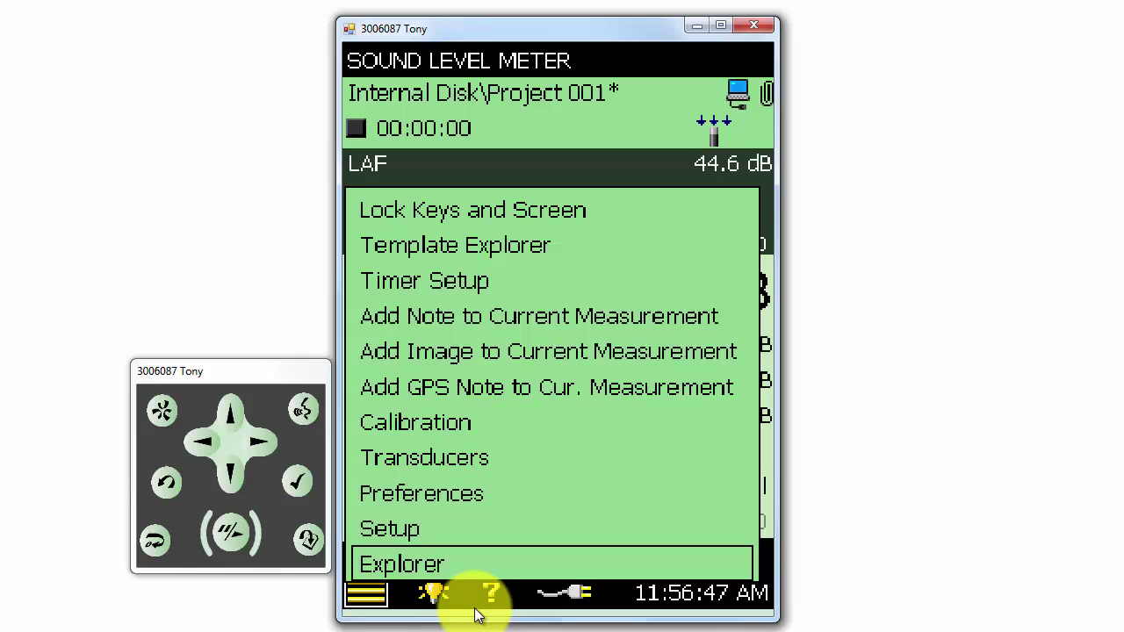
click(467, 612)
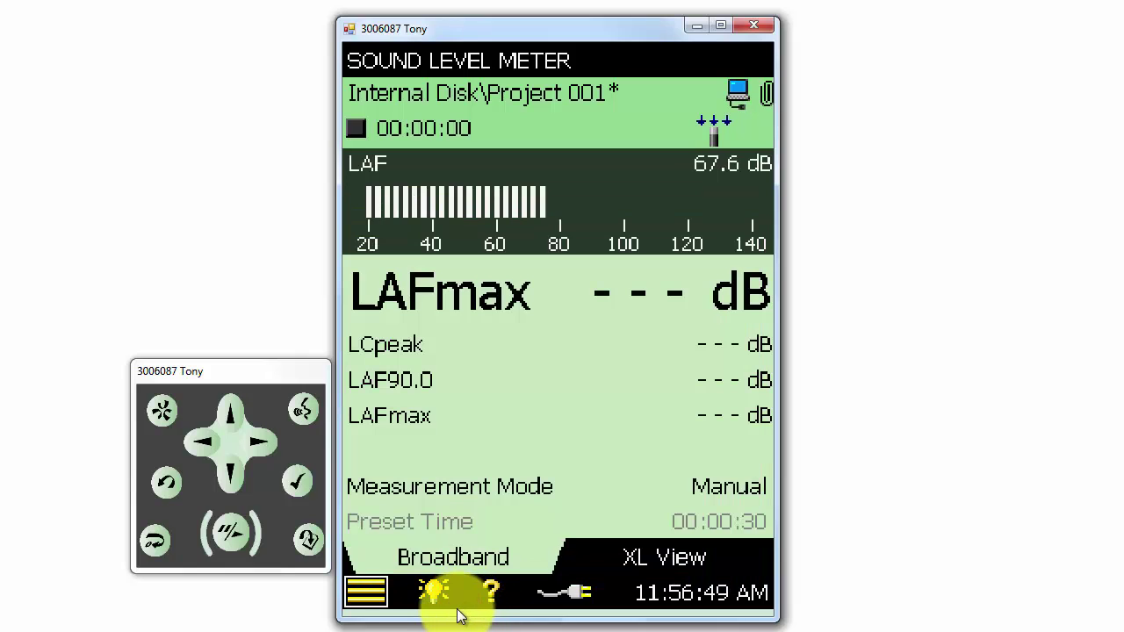
click(433, 593)
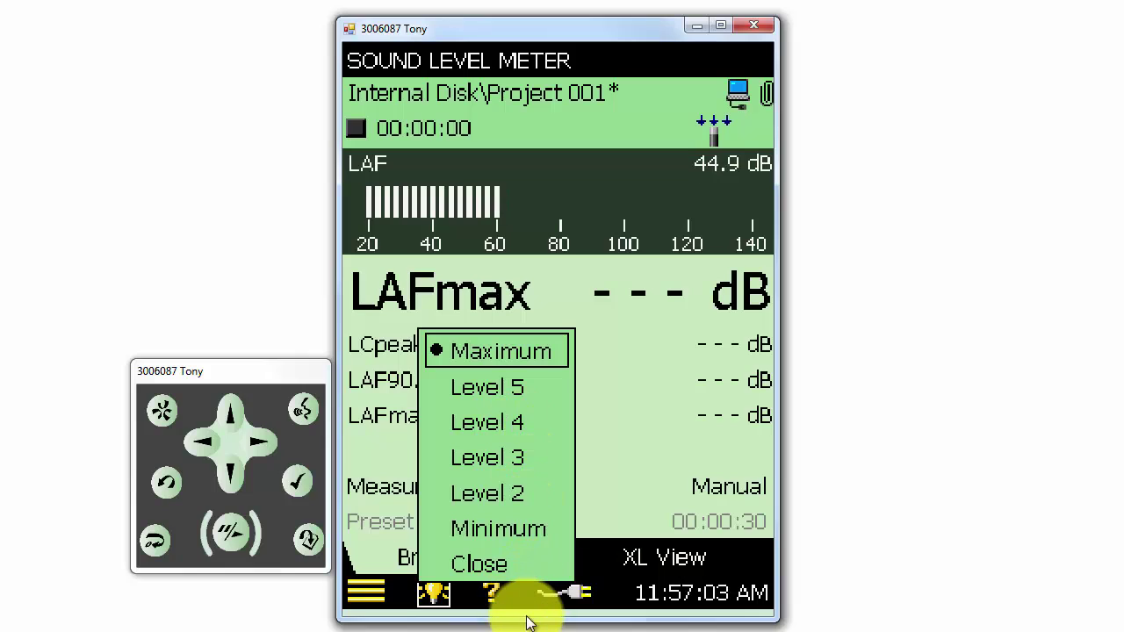
click(510, 566)
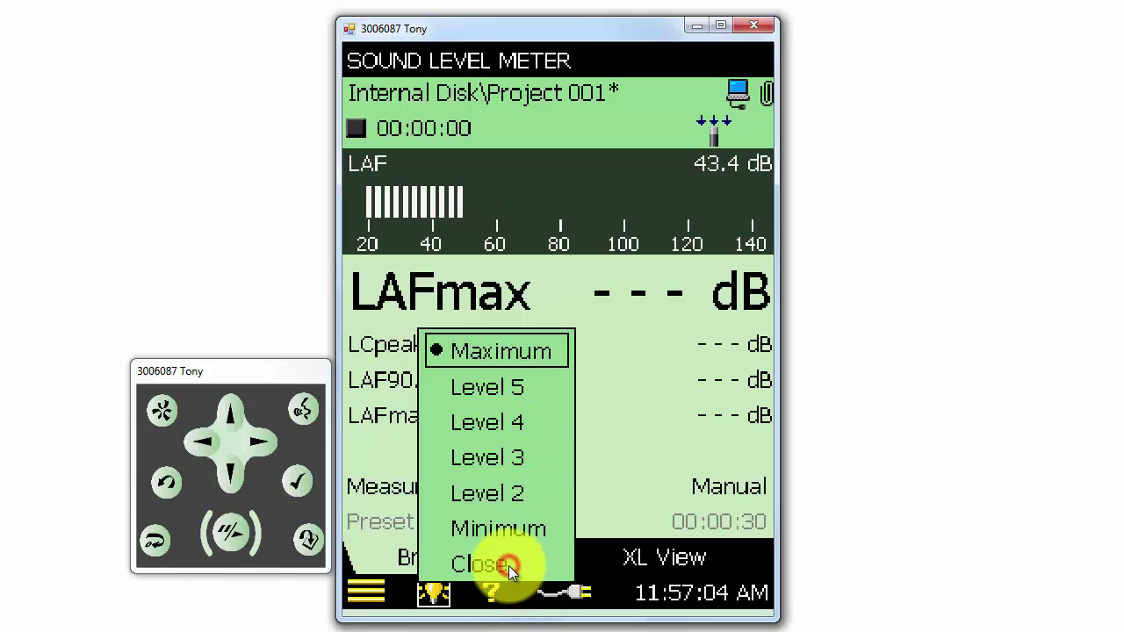
Open Help for the Measurement Screen, follow the Measured Parameter links, then close Help
click(493, 594)
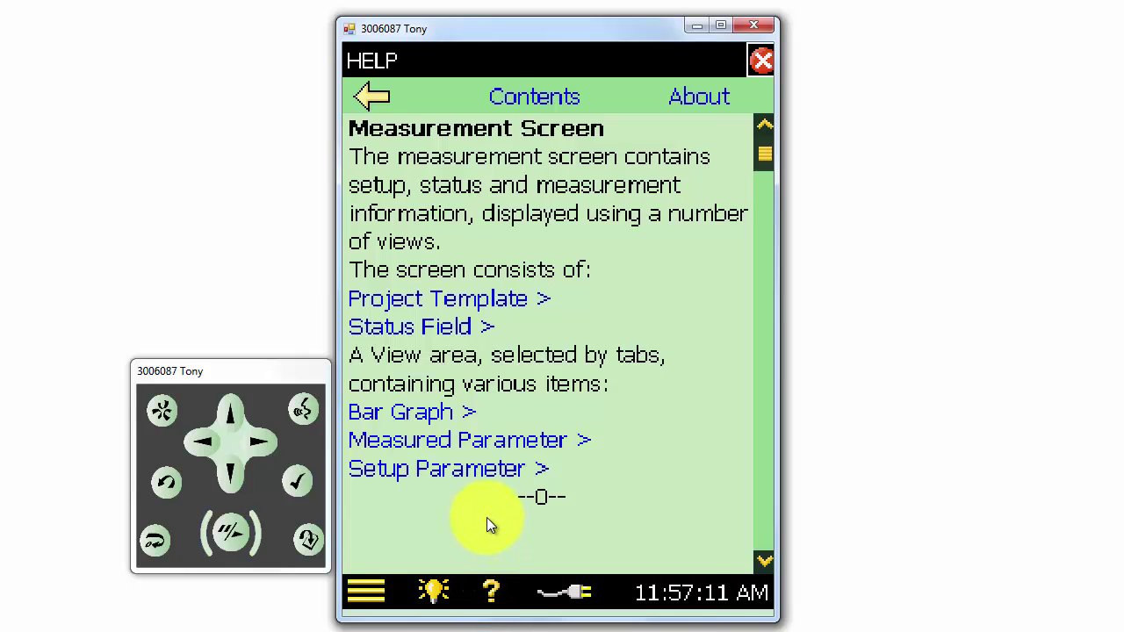
click(480, 445)
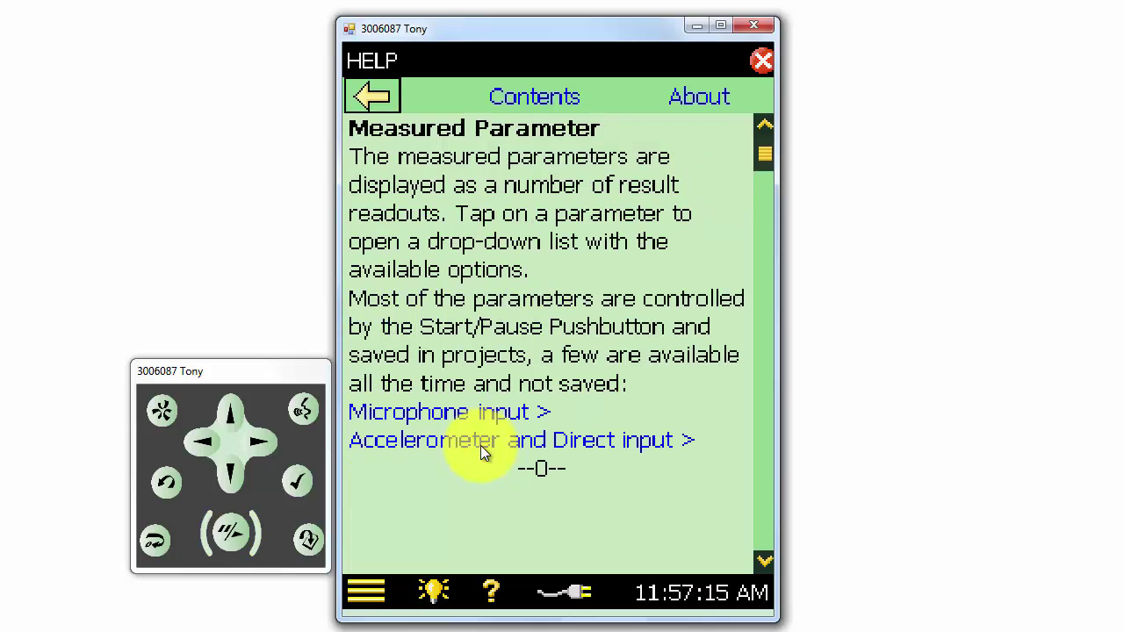
click(473, 419)
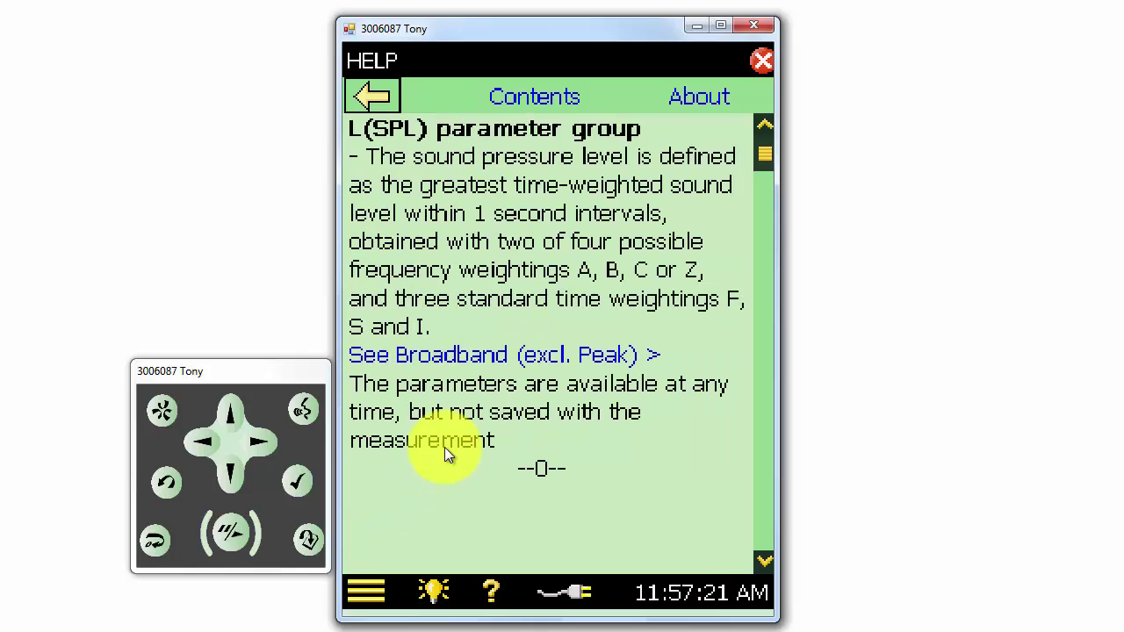
click(753, 63)
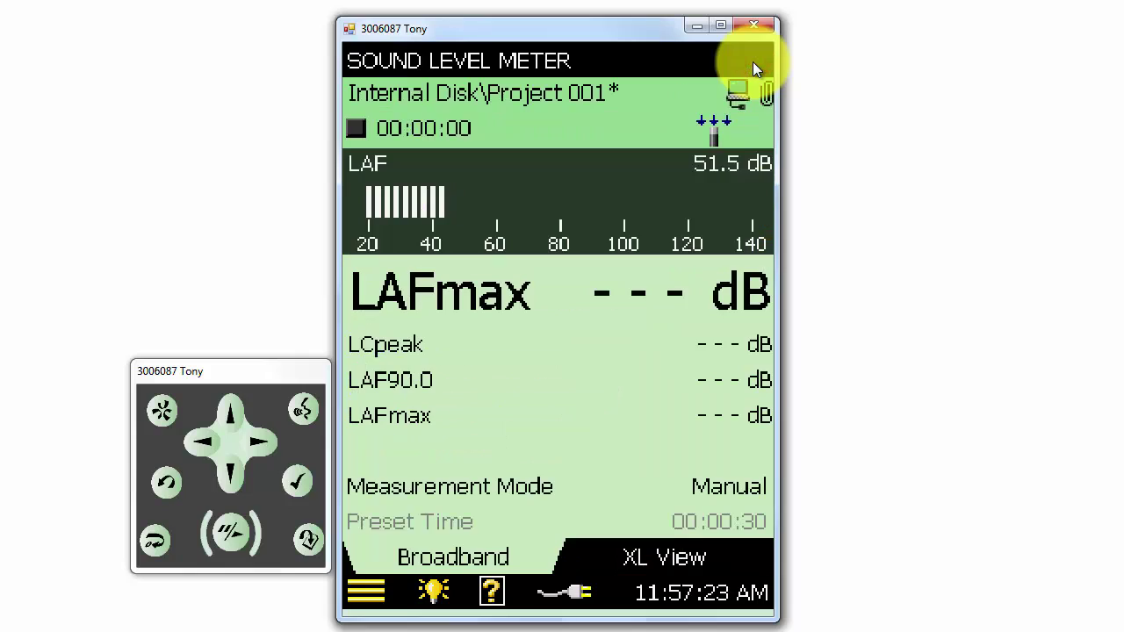
click(575, 601)
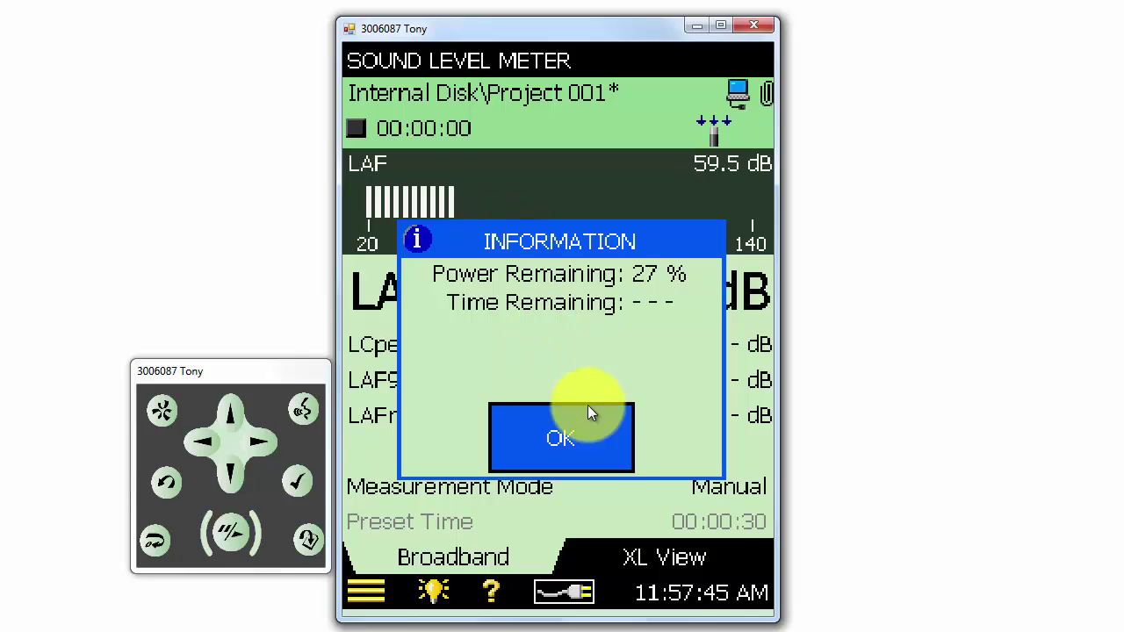
click(596, 451)
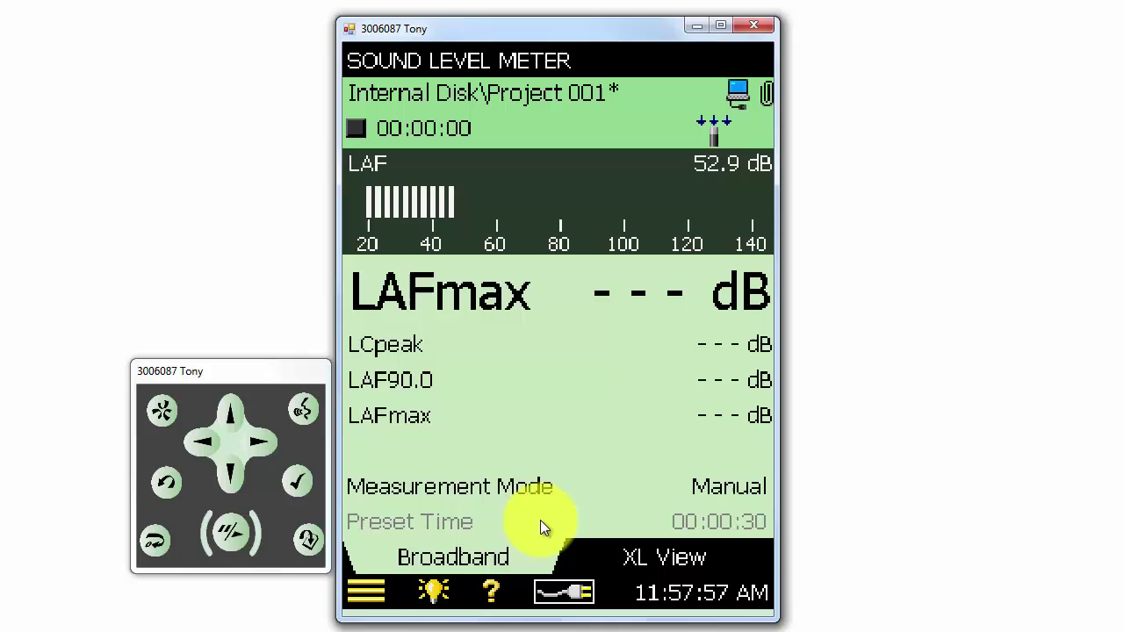
Start the measurement, view the running LAeq in XL View, then return to Broadband
click(230, 532)
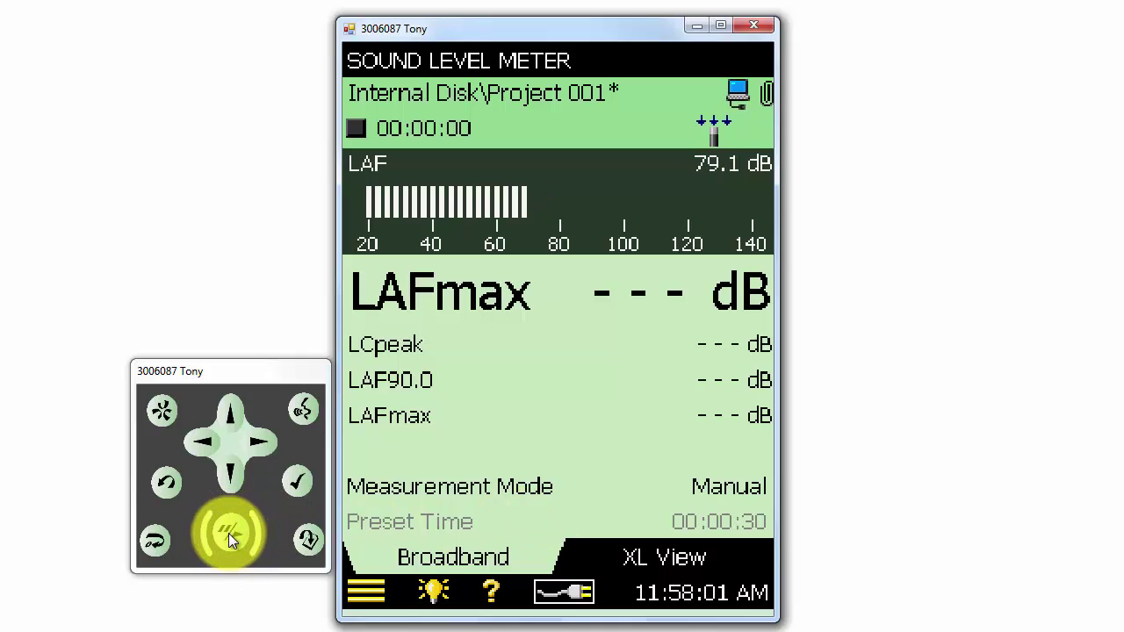
click(230, 534)
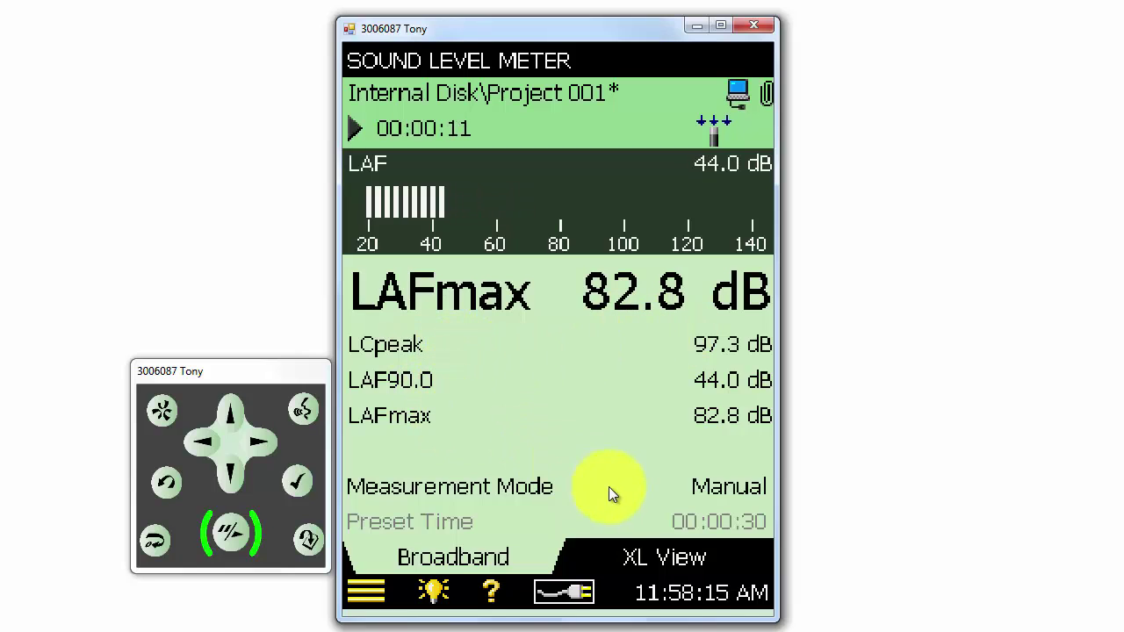
click(660, 559)
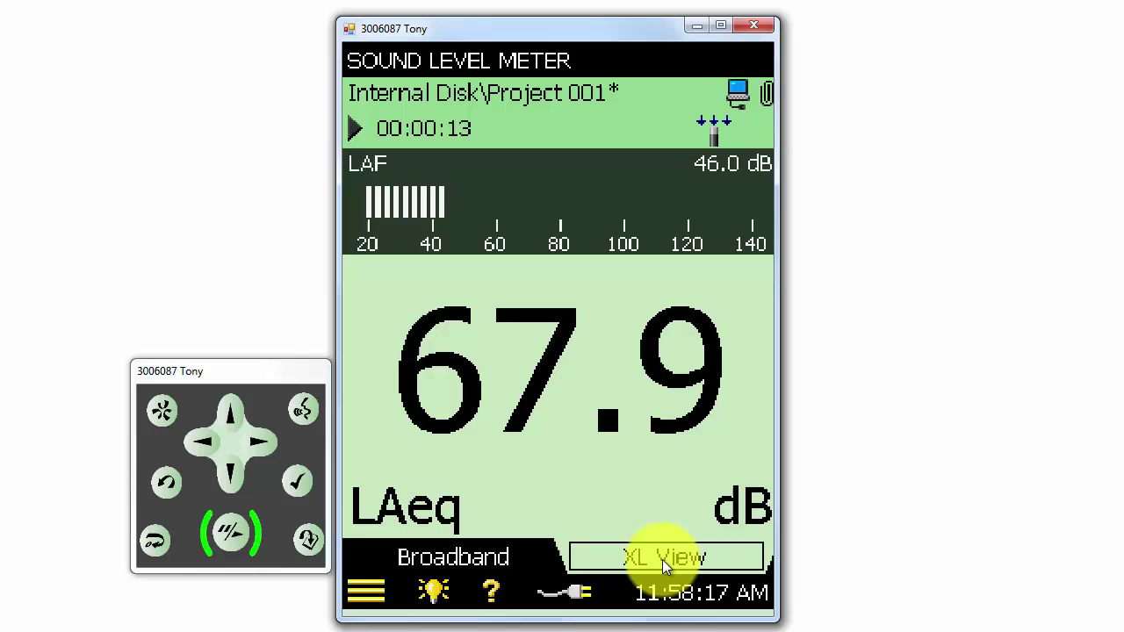
click(505, 550)
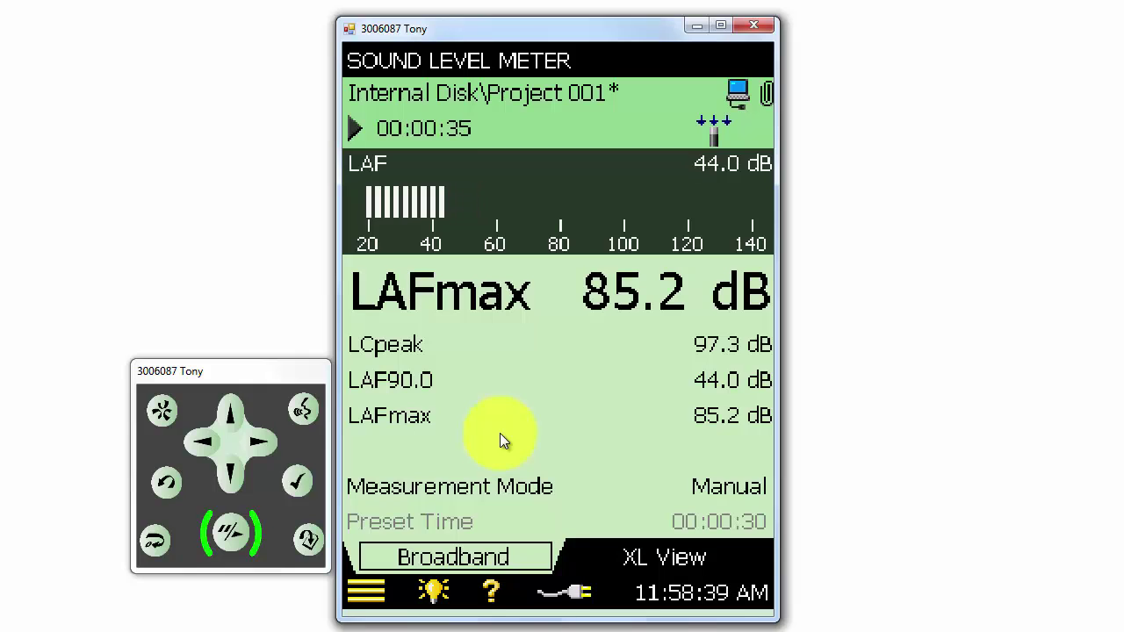
Pause the measurement at 00:00:39 and store it as Project 001
click(229, 531)
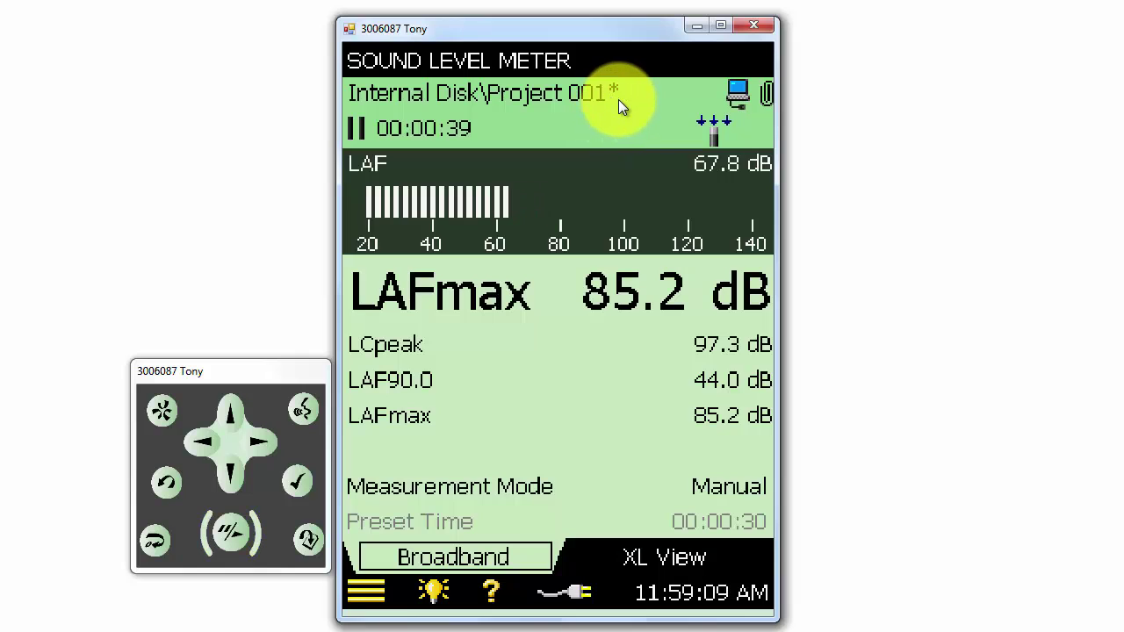
click(309, 541)
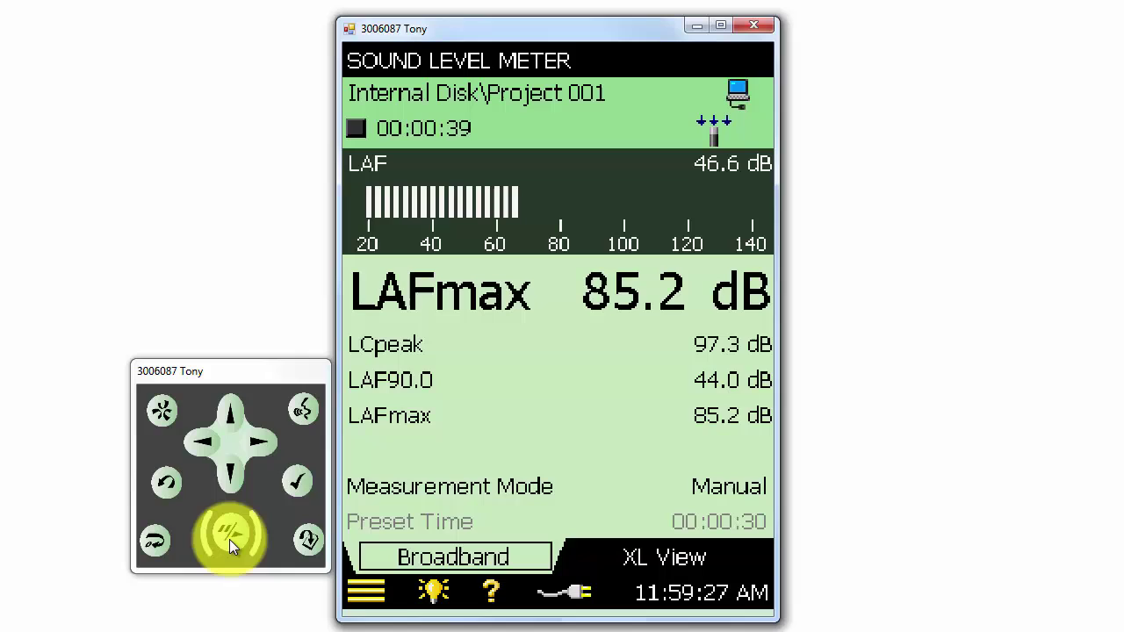
Start a new Project 002 measurement, then pause it at 00:00:12
click(229, 539)
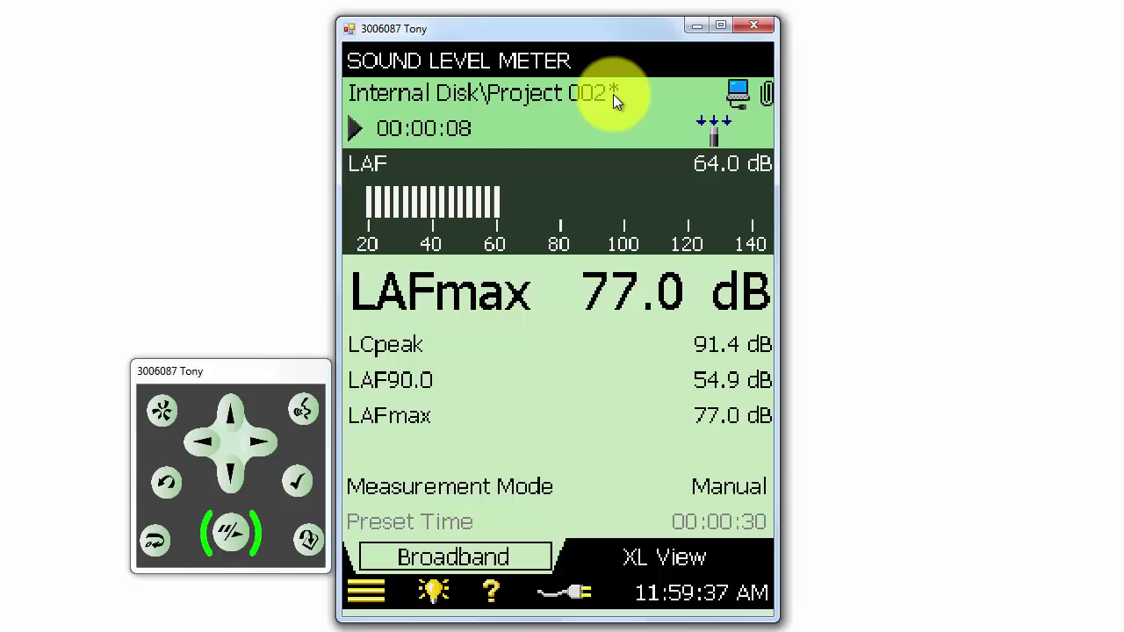
click(229, 537)
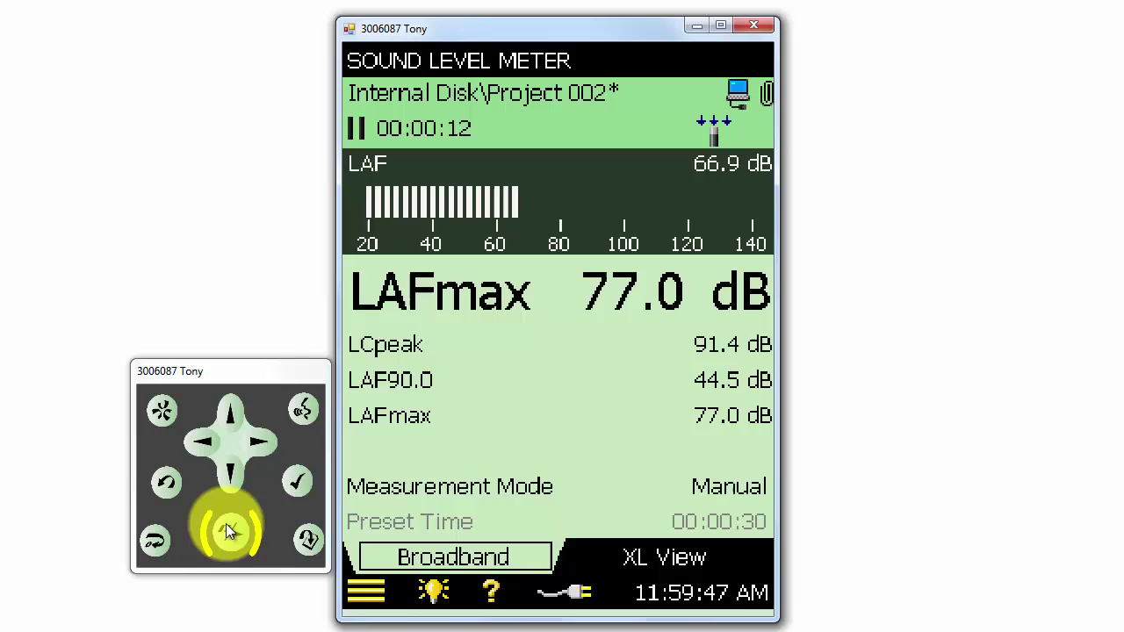
Lock keys and screen from the menu, unlock with Left, Right, Accept, then reopen the menu
click(370, 594)
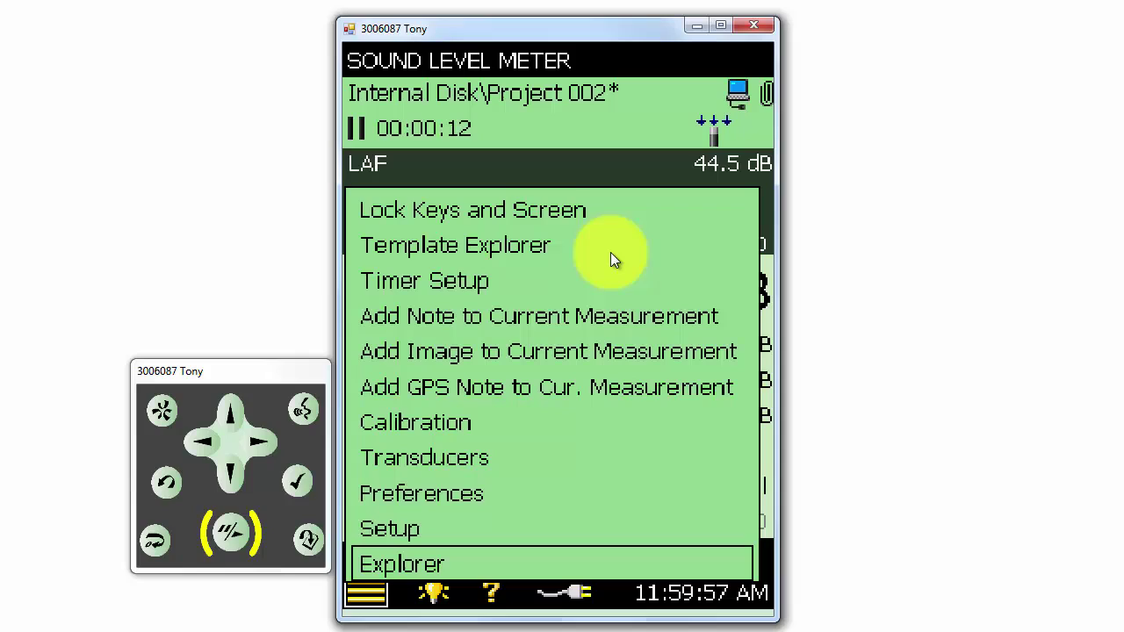
click(579, 211)
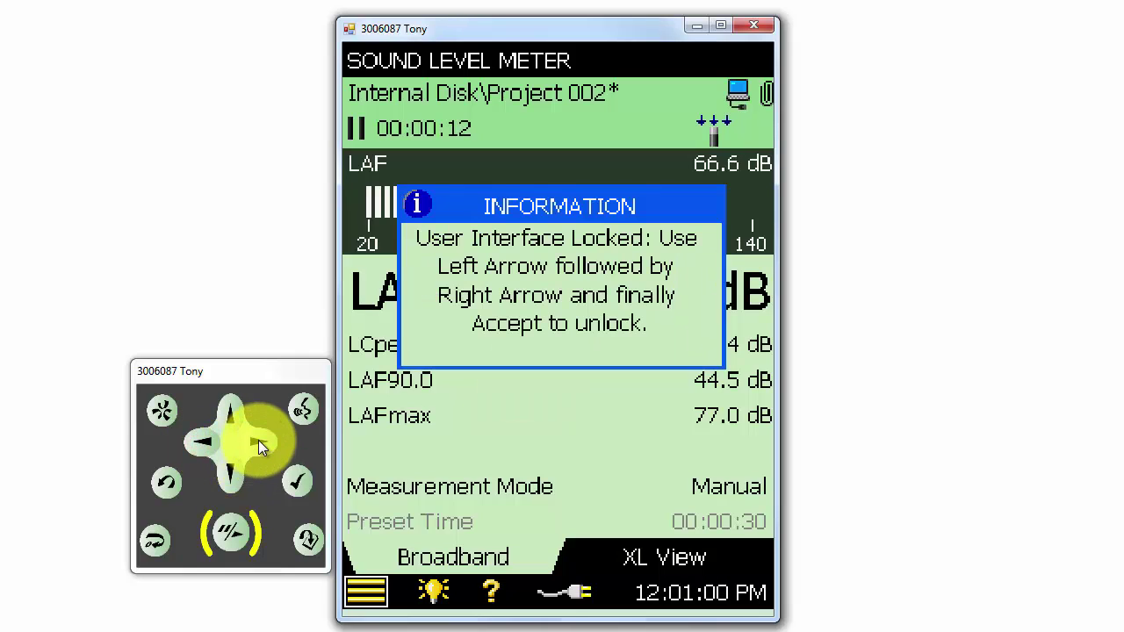
click(298, 482)
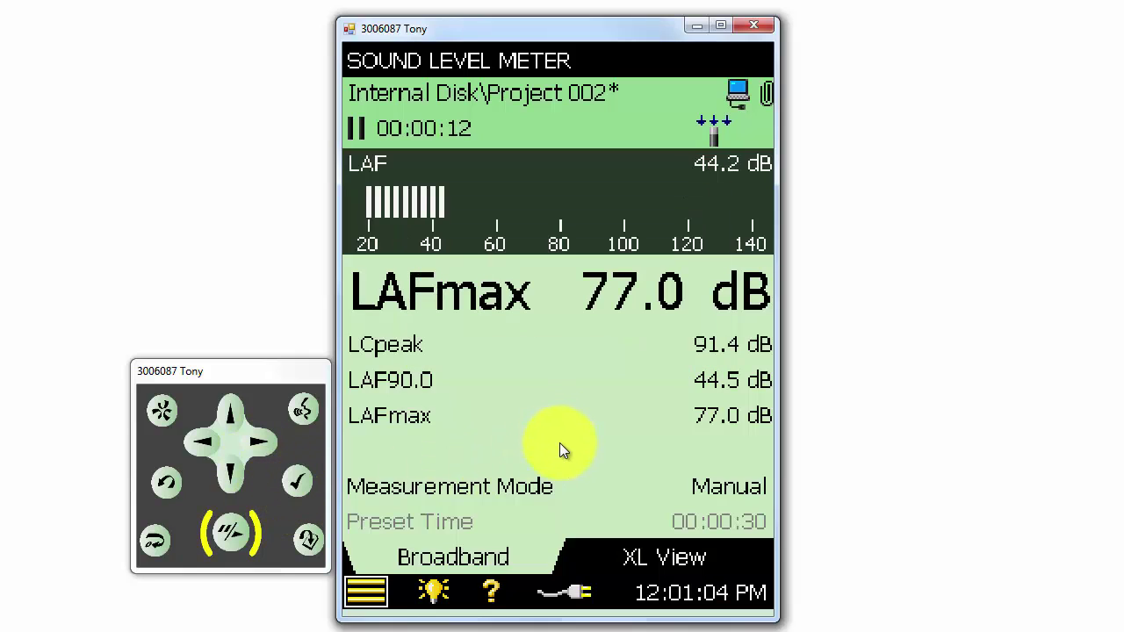
click(375, 589)
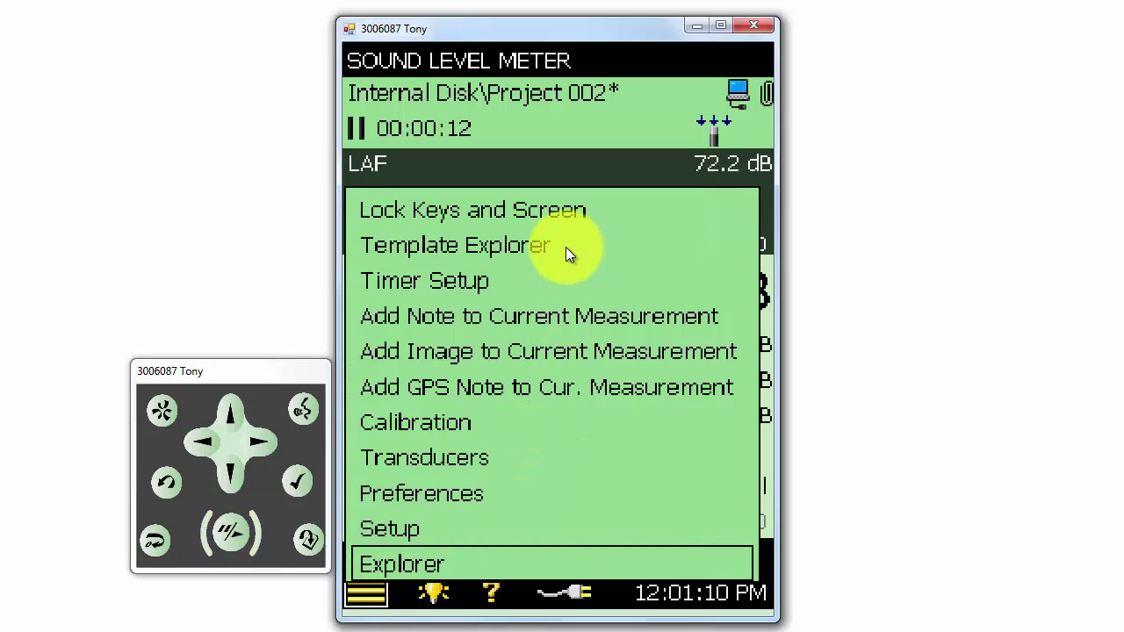
Open Template Explorer, scroll down through the template list, then close it
click(537, 246)
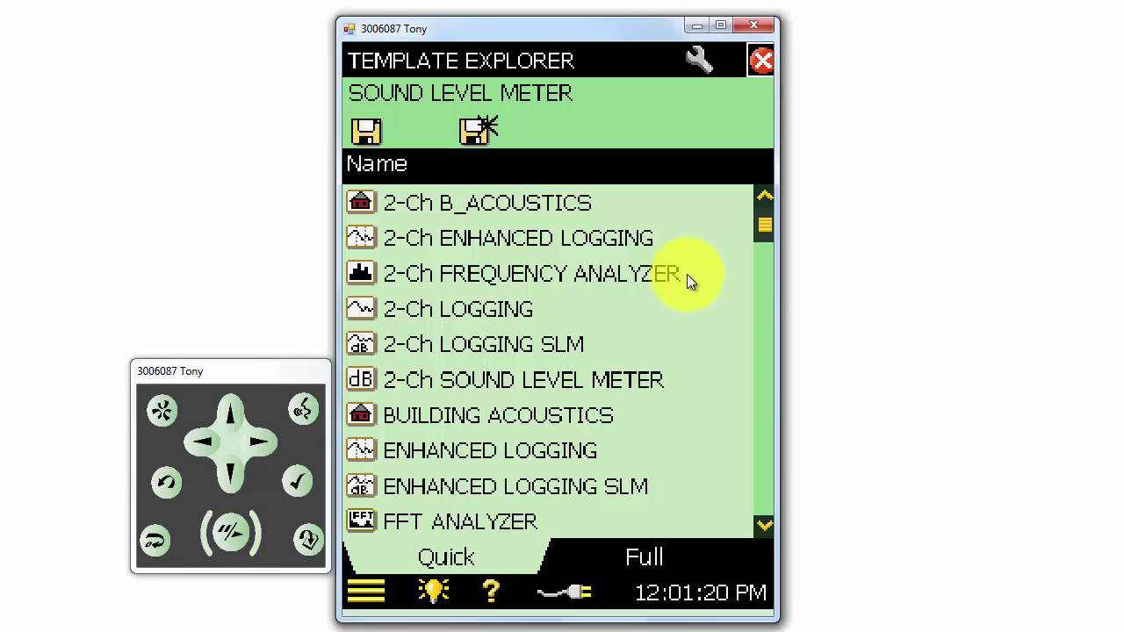
click(762, 525)
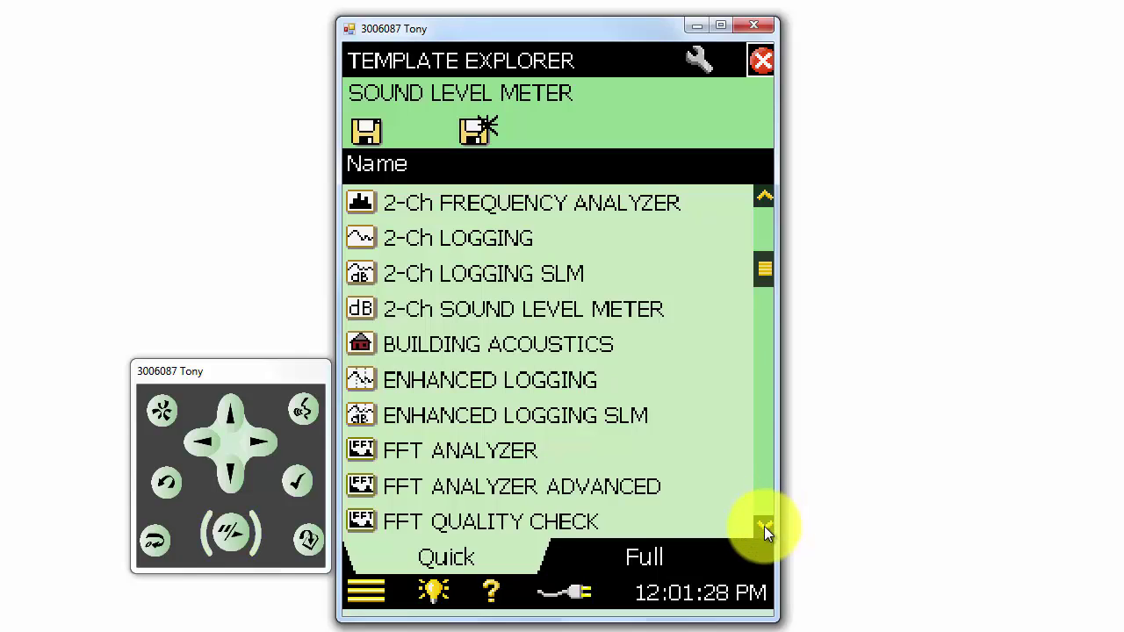
click(764, 526)
click(764, 526)
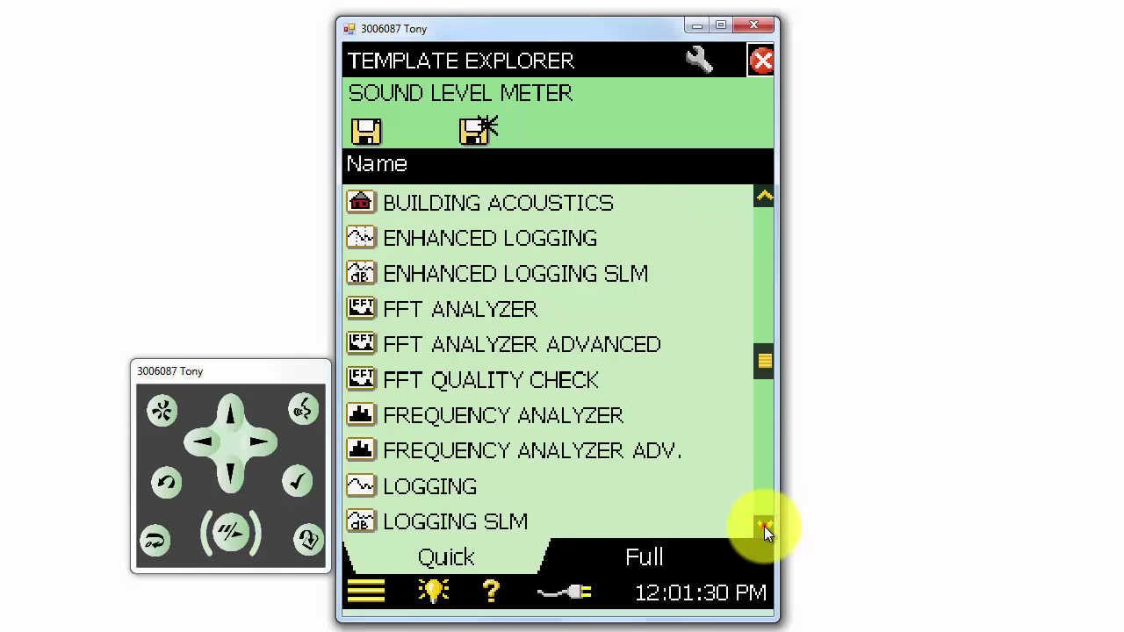
click(764, 526)
click(764, 526)
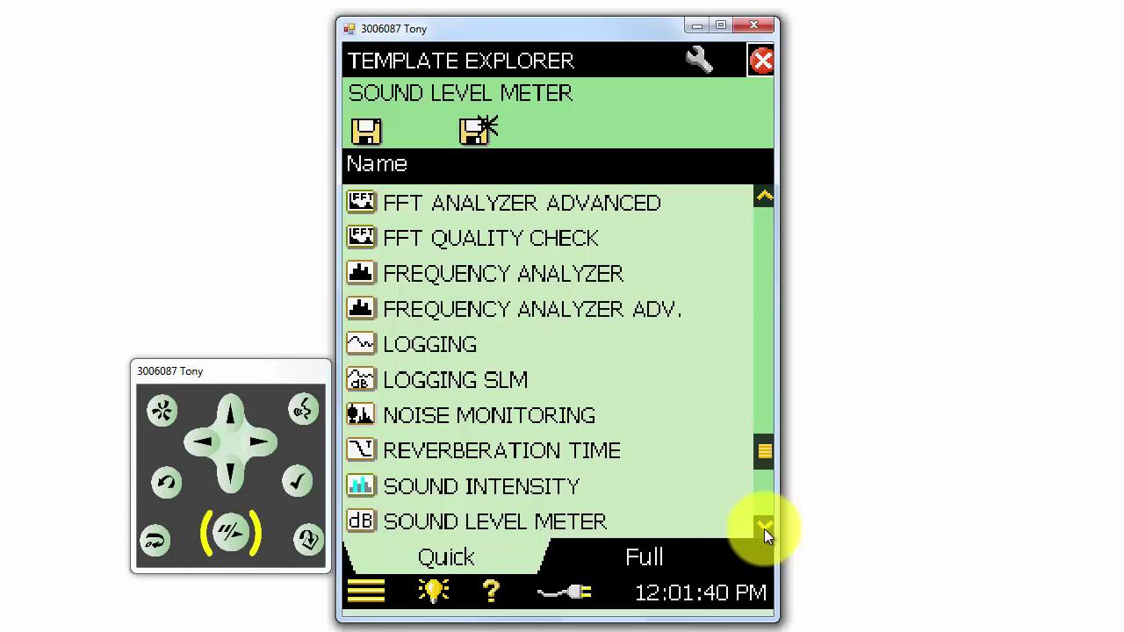
click(762, 59)
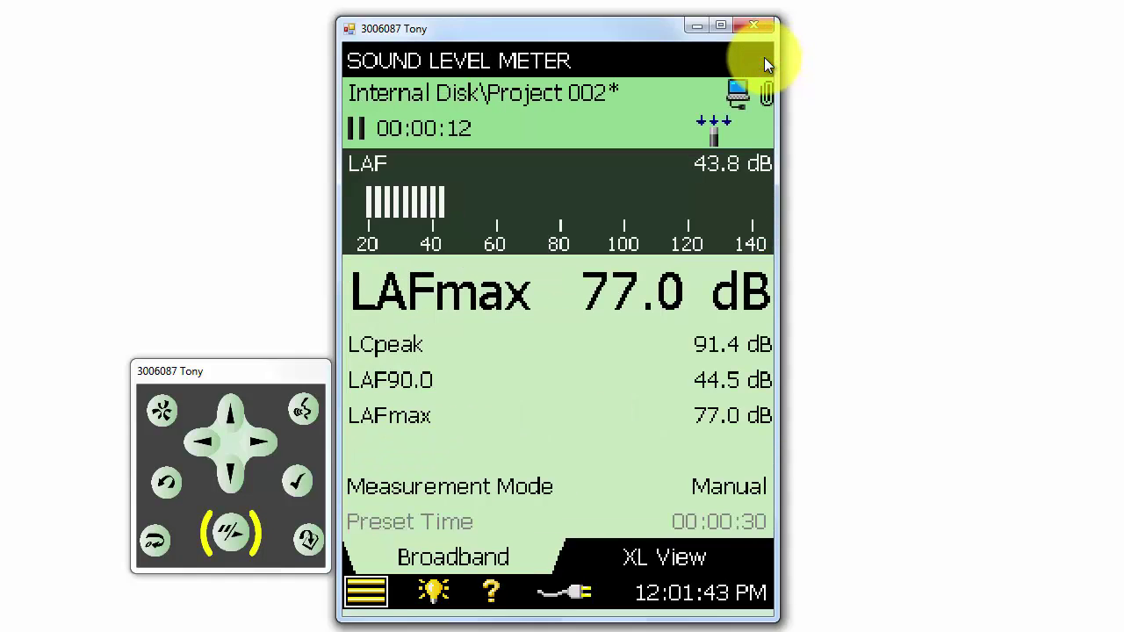
click(367, 599)
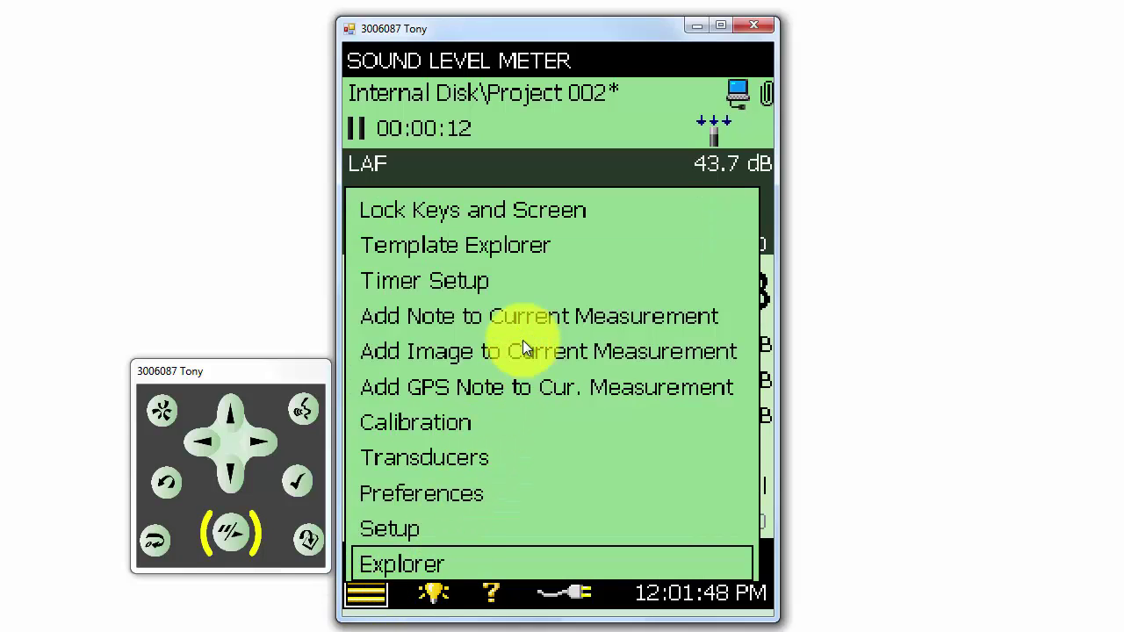
click(457, 281)
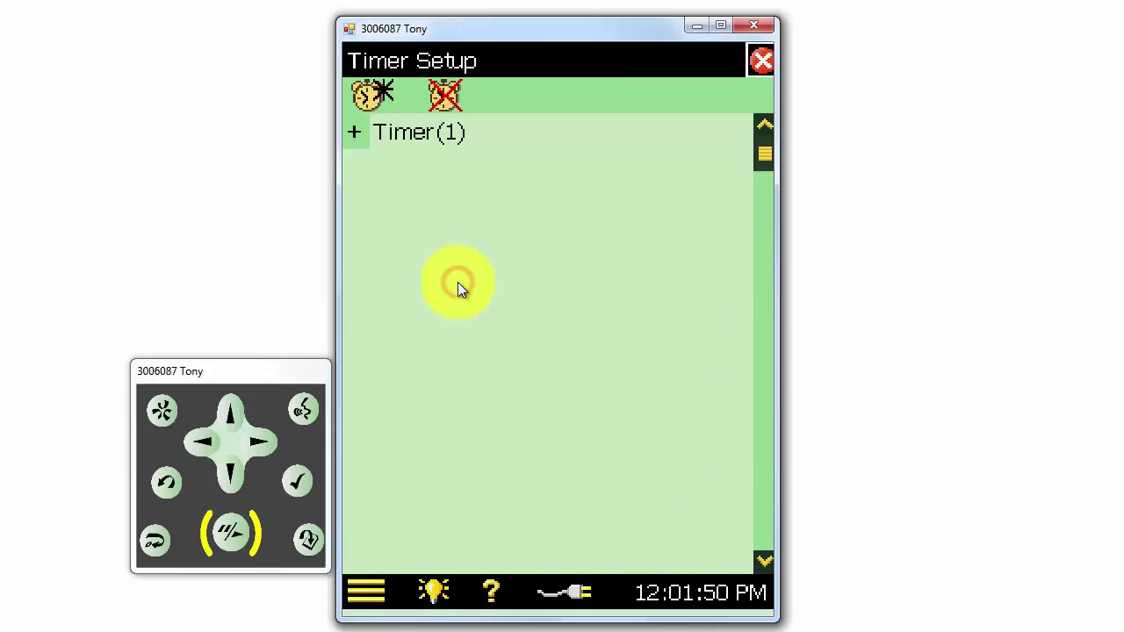
click(354, 136)
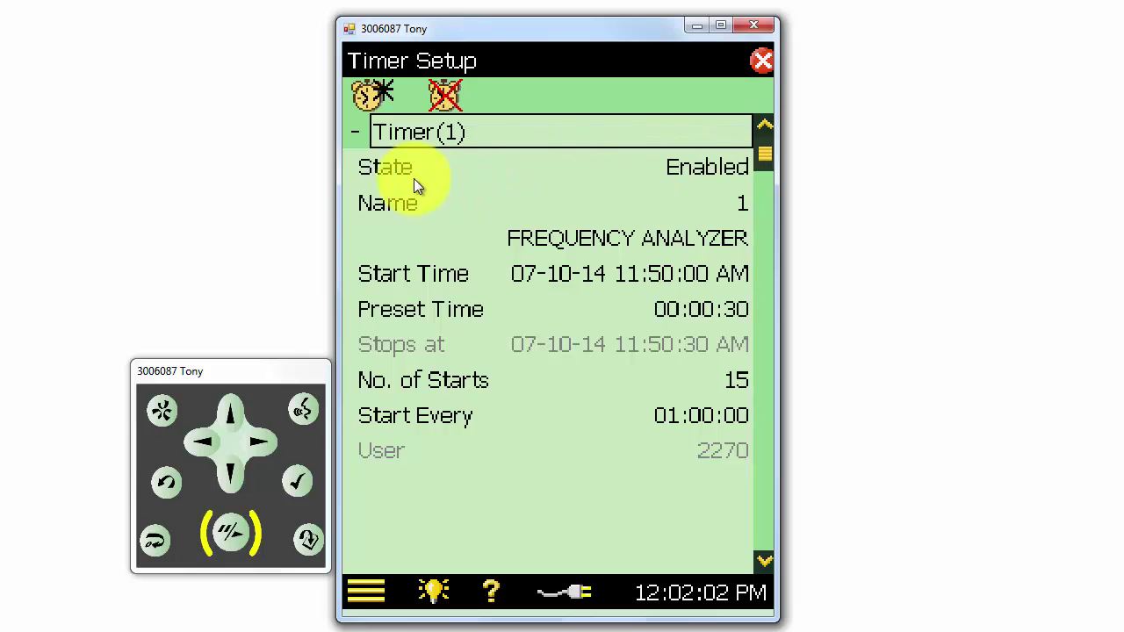
click(354, 133)
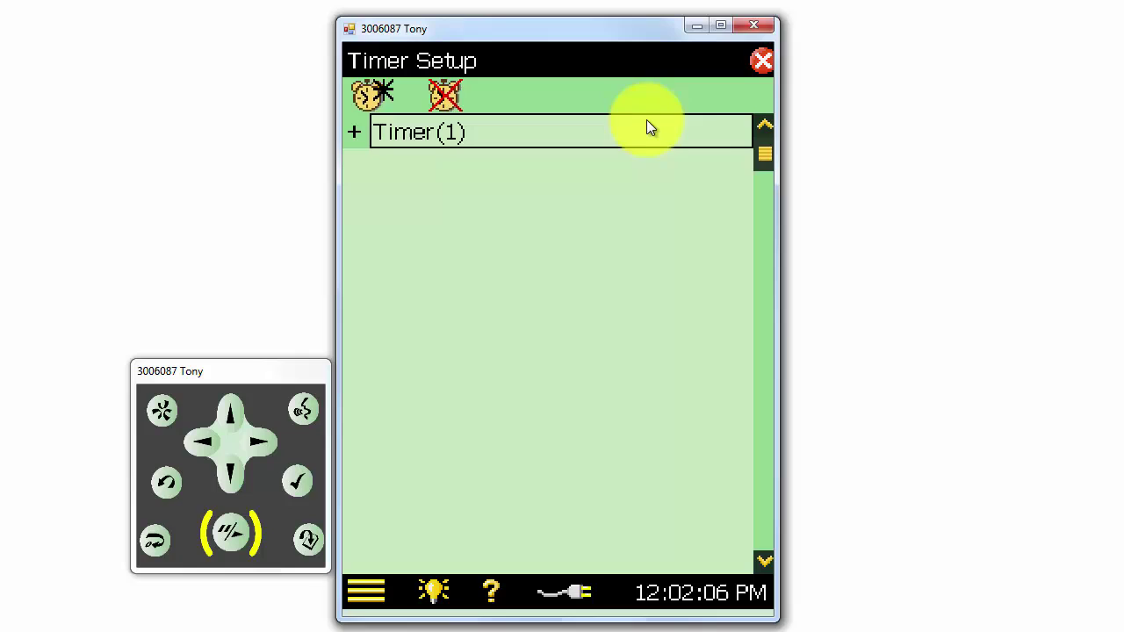
click(768, 64)
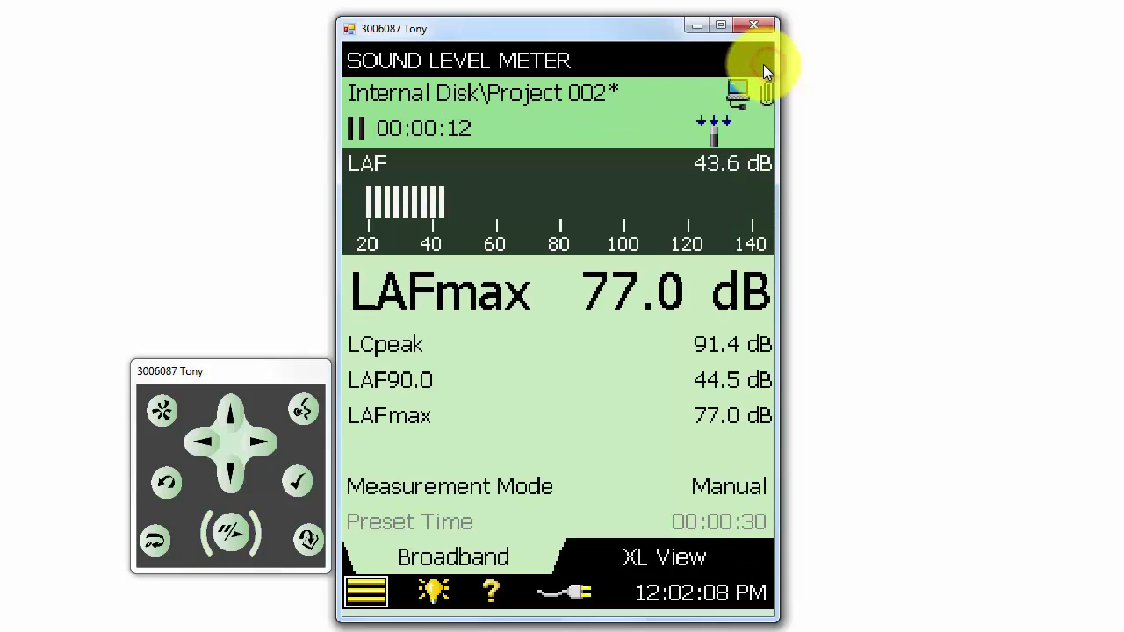
Open the main menu from the bottom-left menu icon
click(366, 595)
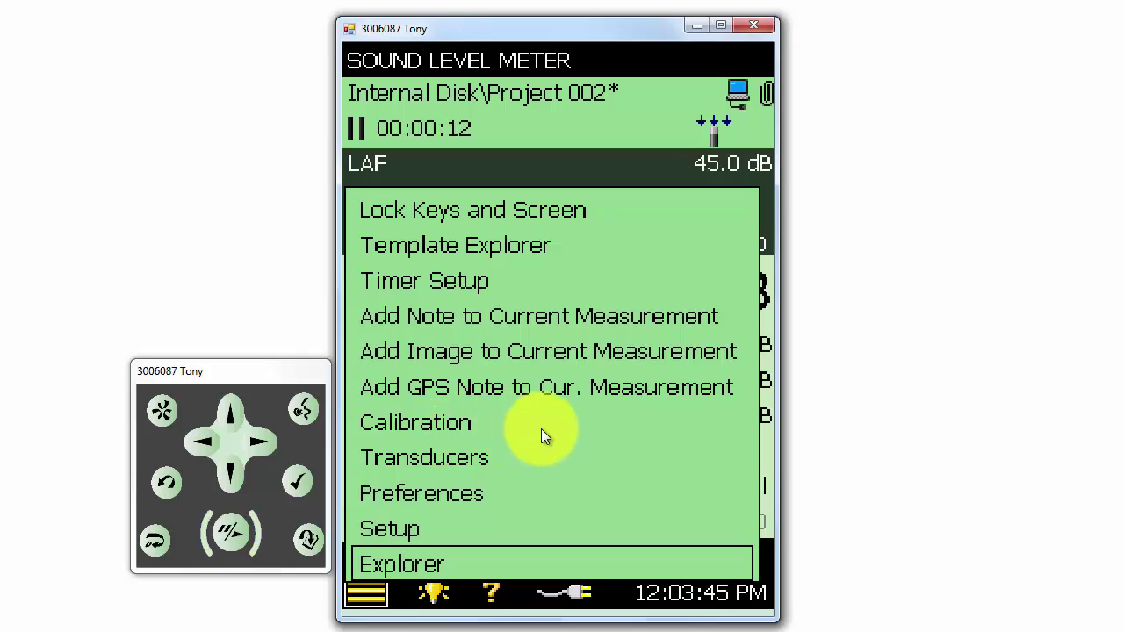
click(457, 459)
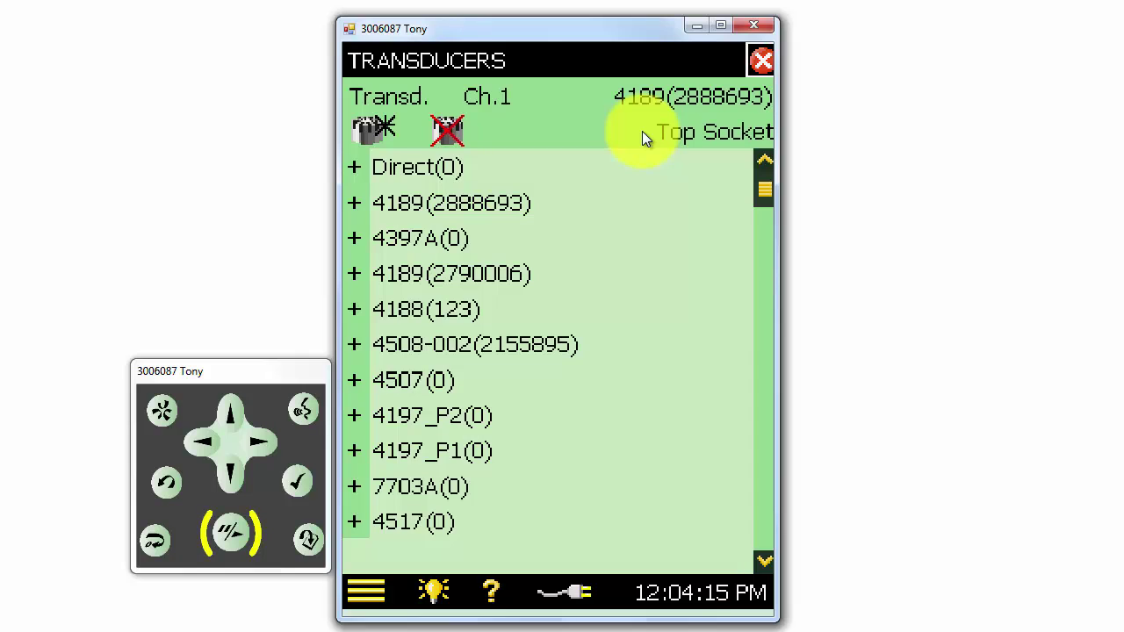
Close the transducer list and open Preferences with Display Settings expanded
click(757, 64)
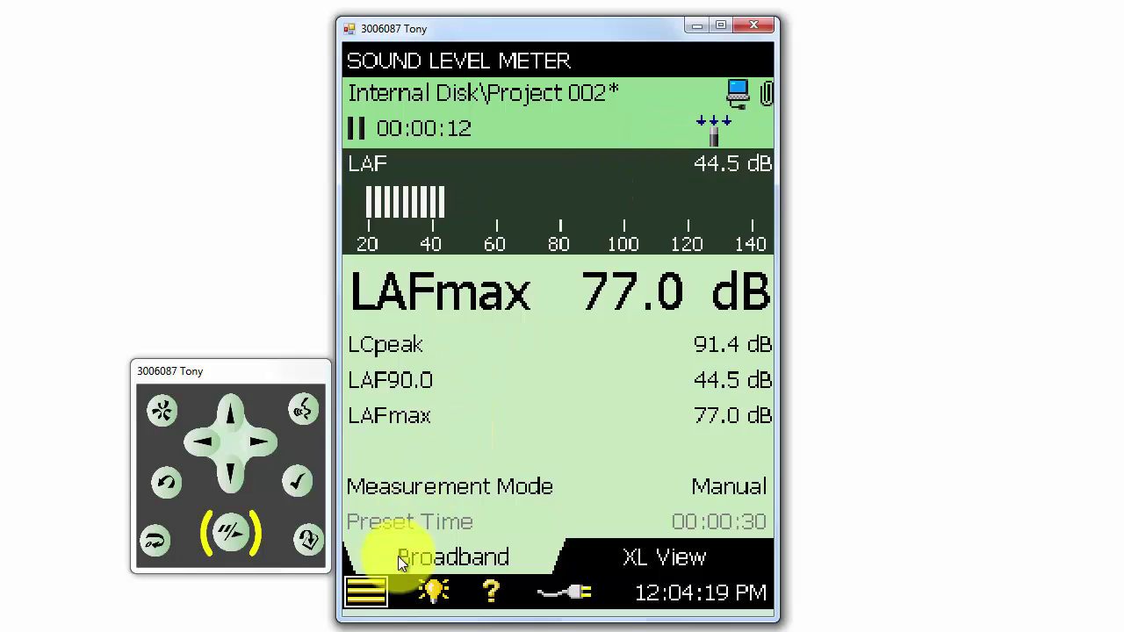
click(375, 590)
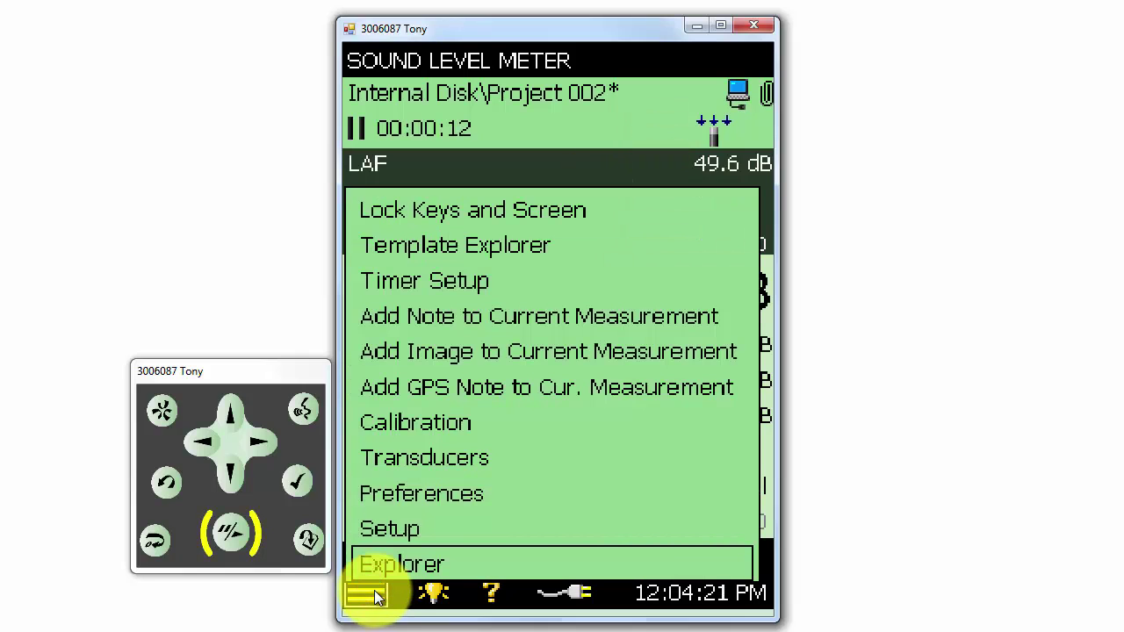
click(454, 498)
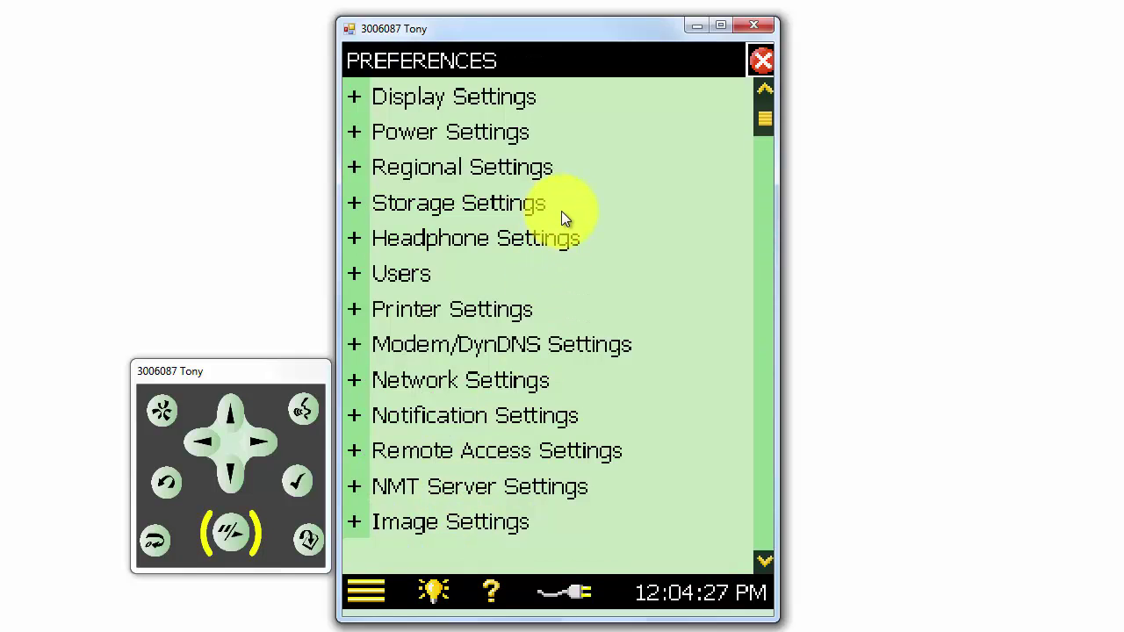
click(360, 96)
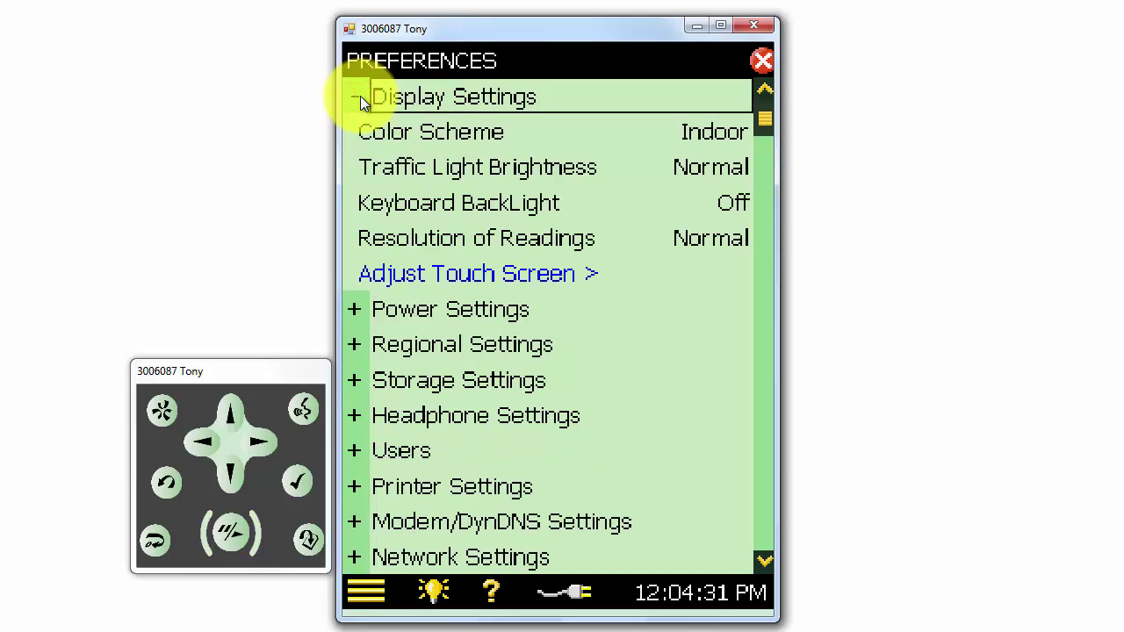
Try the Night colour scheme, then restore Indoor and keep the keyboard backlight Off
click(740, 145)
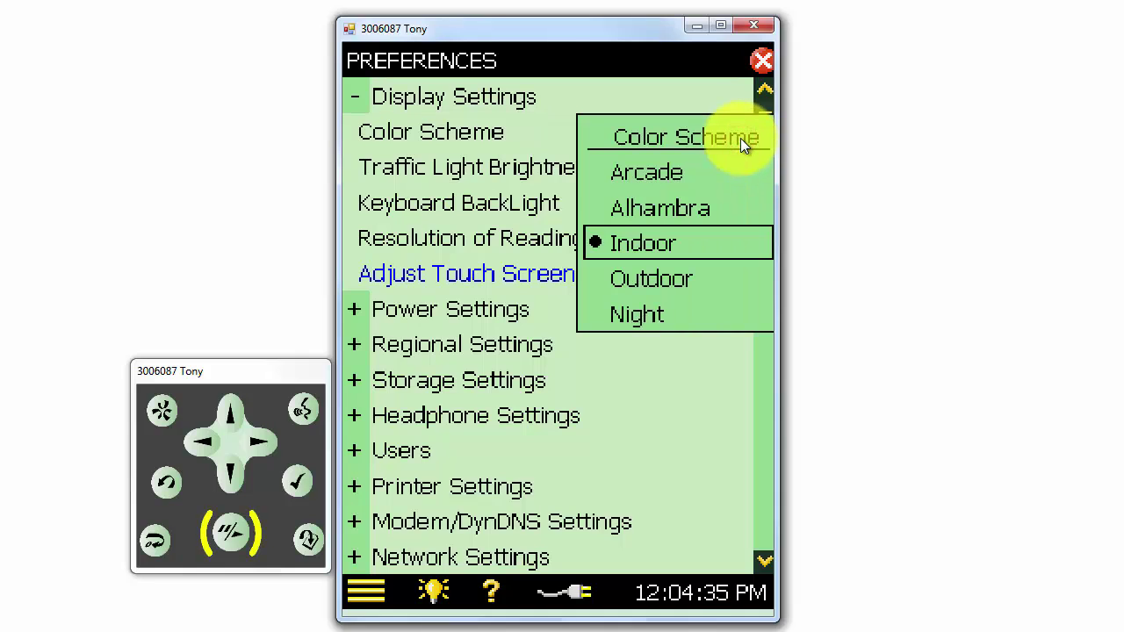
click(708, 322)
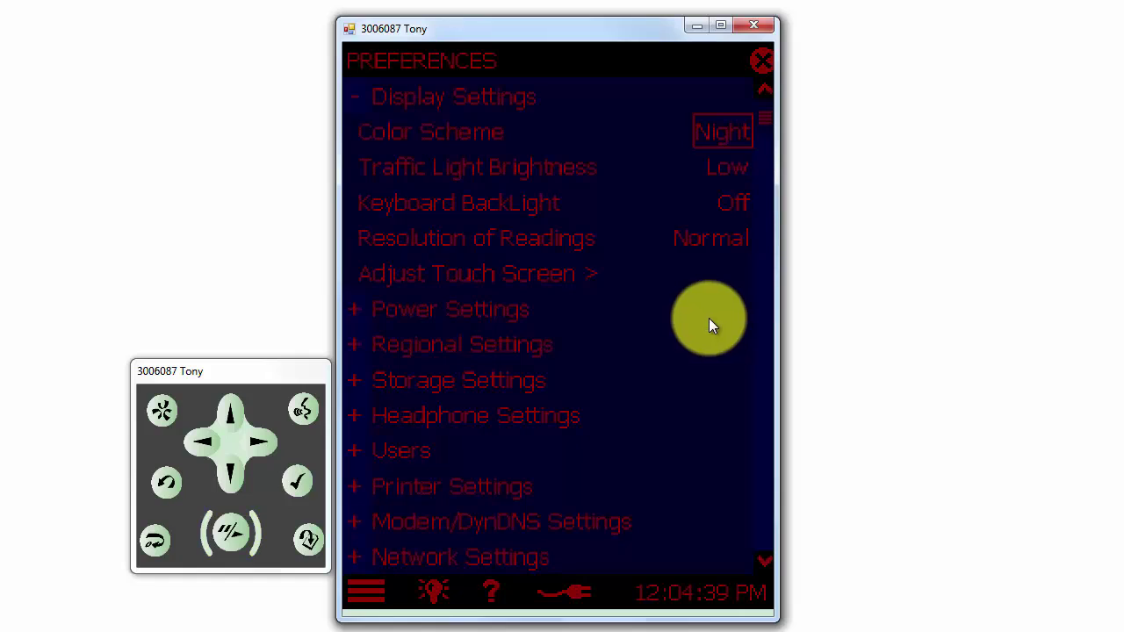
click(724, 138)
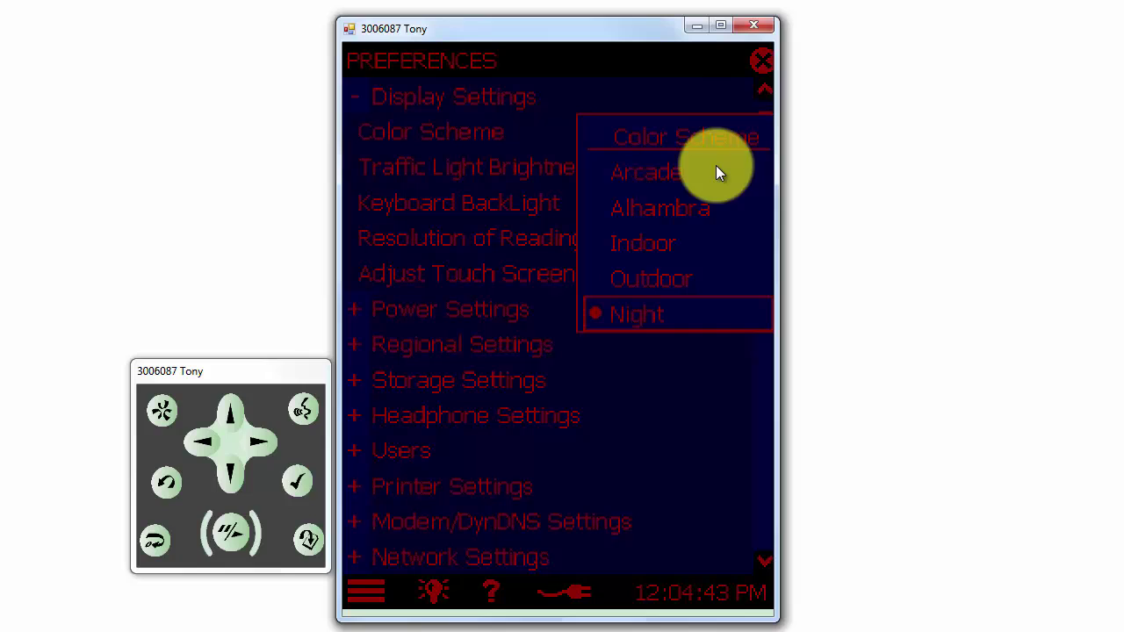
click(659, 245)
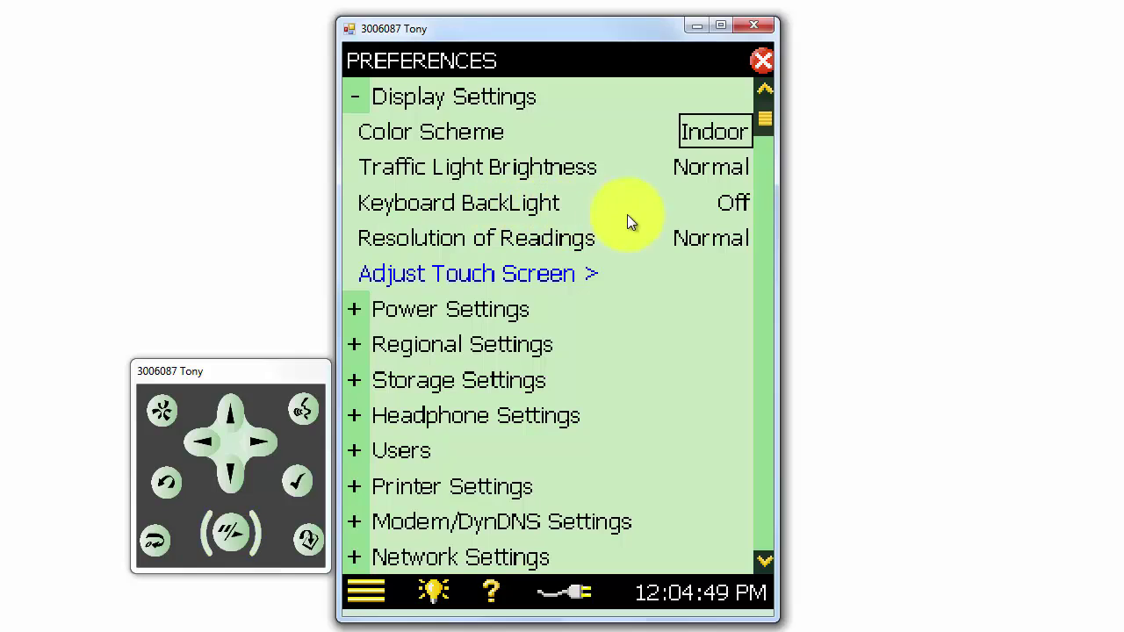
click(738, 207)
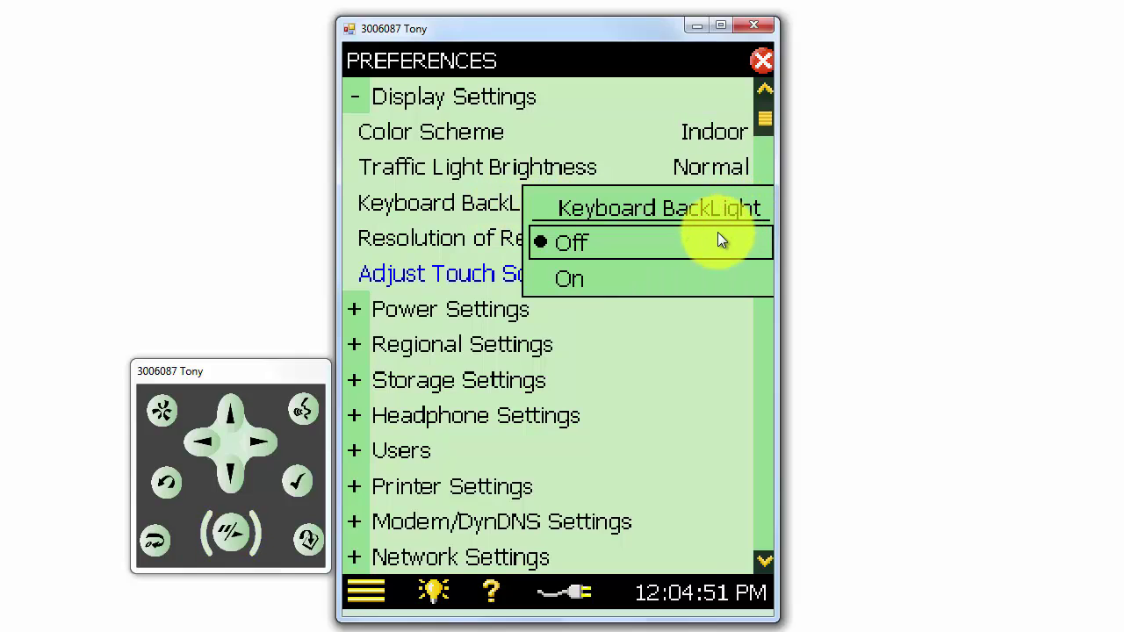
click(717, 232)
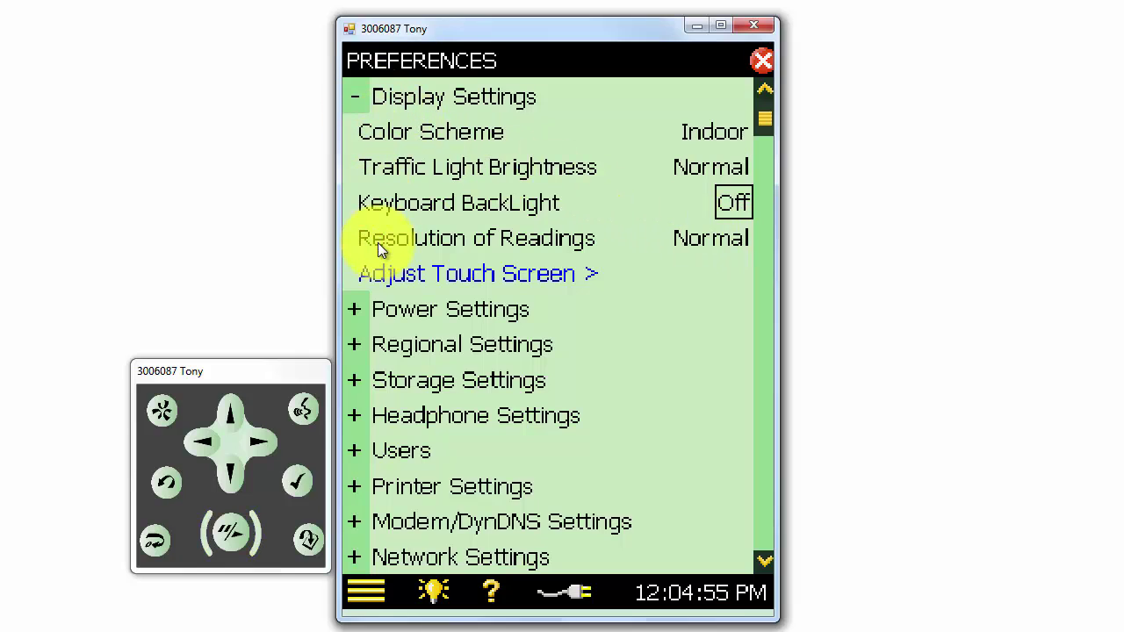
Expand Power Settings to confirm Backlight Dim and Standby are Never, then collapse it
click(354, 309)
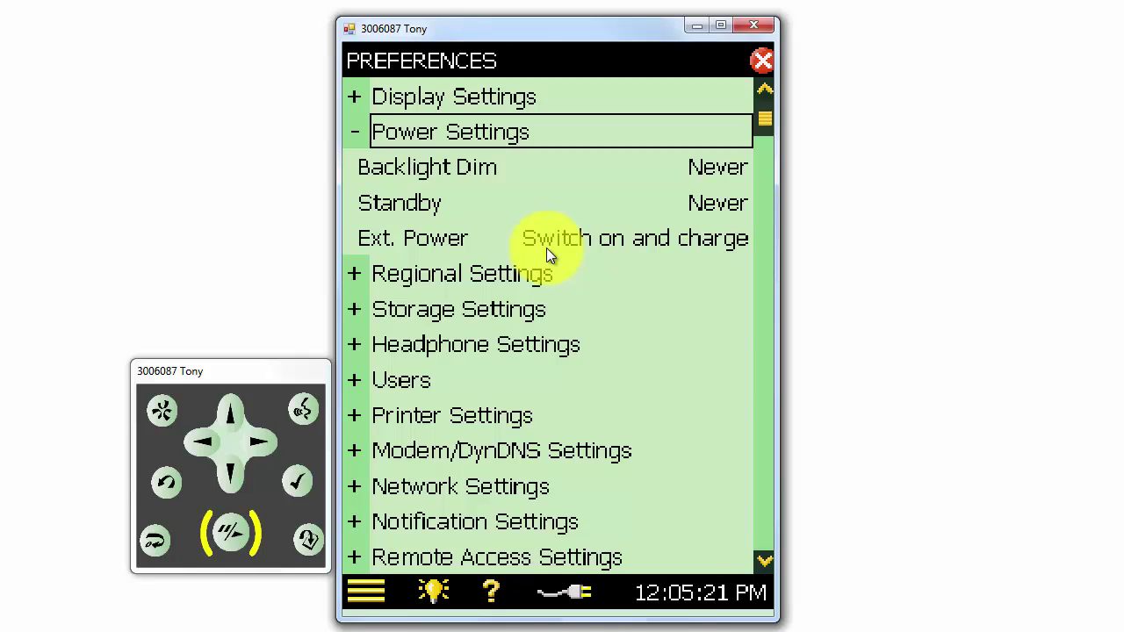
click(359, 130)
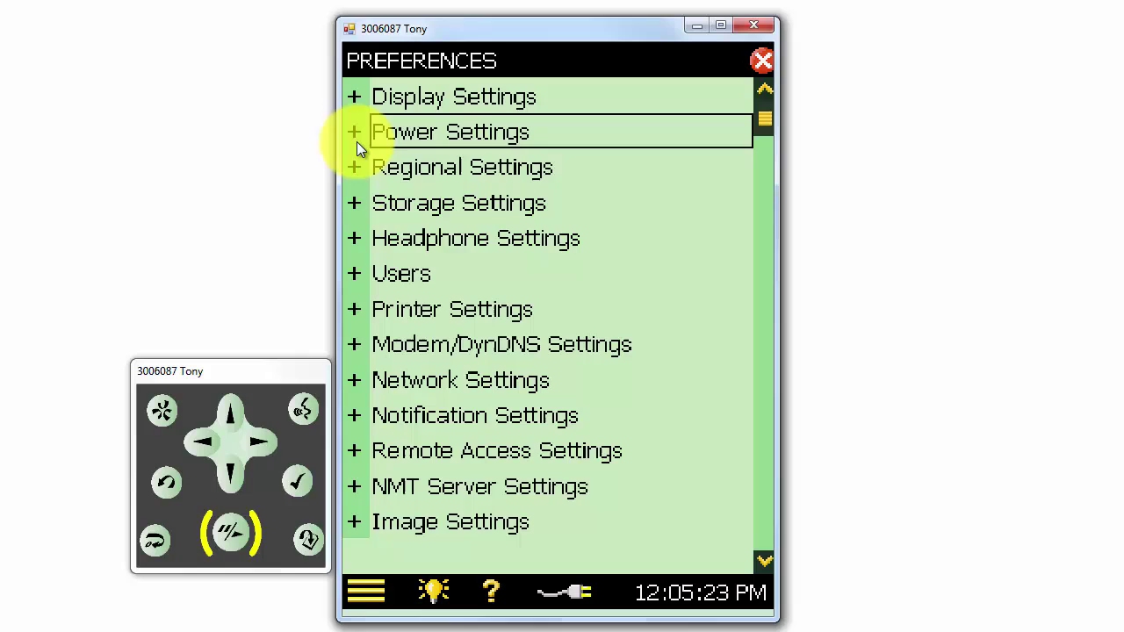
Expand Regional Settings and keep the Vibration Unit at SI
click(359, 167)
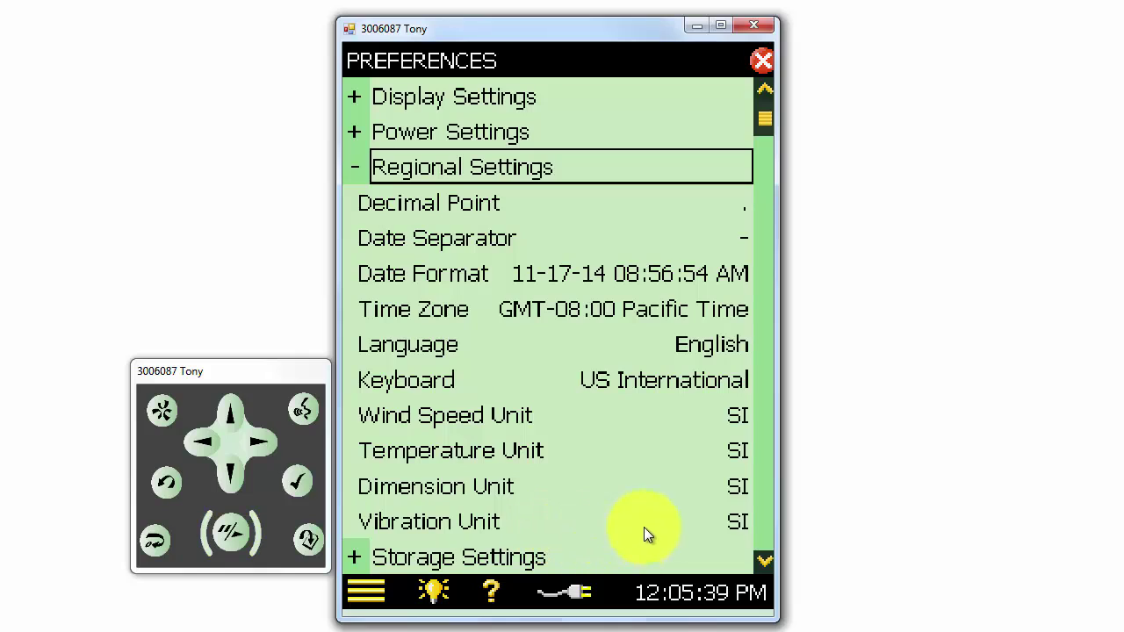
click(733, 525)
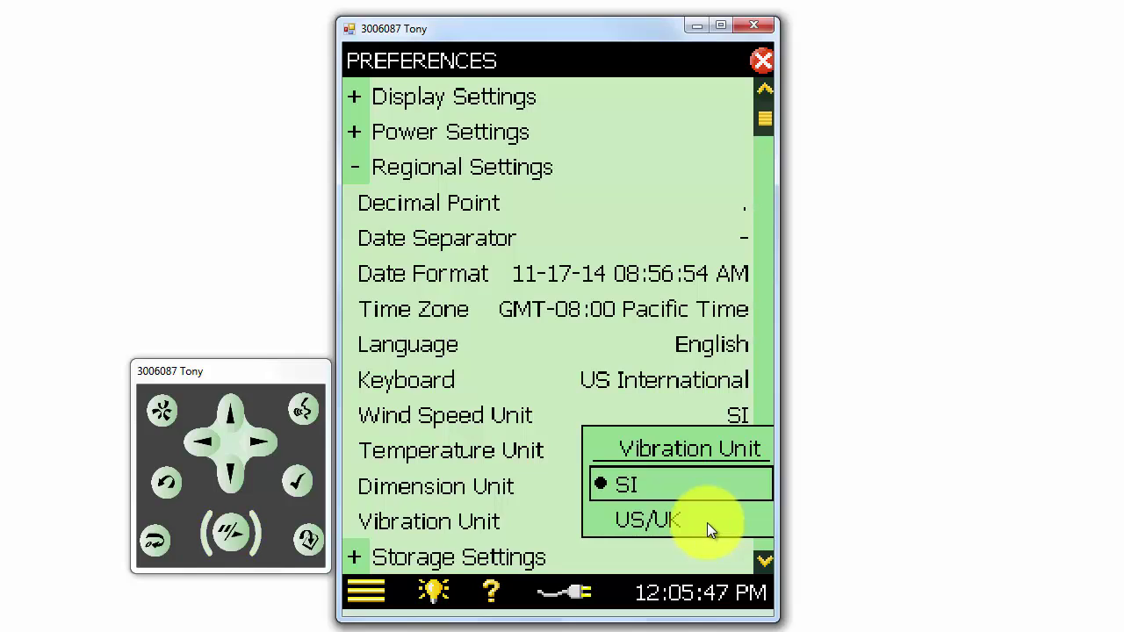
click(542, 479)
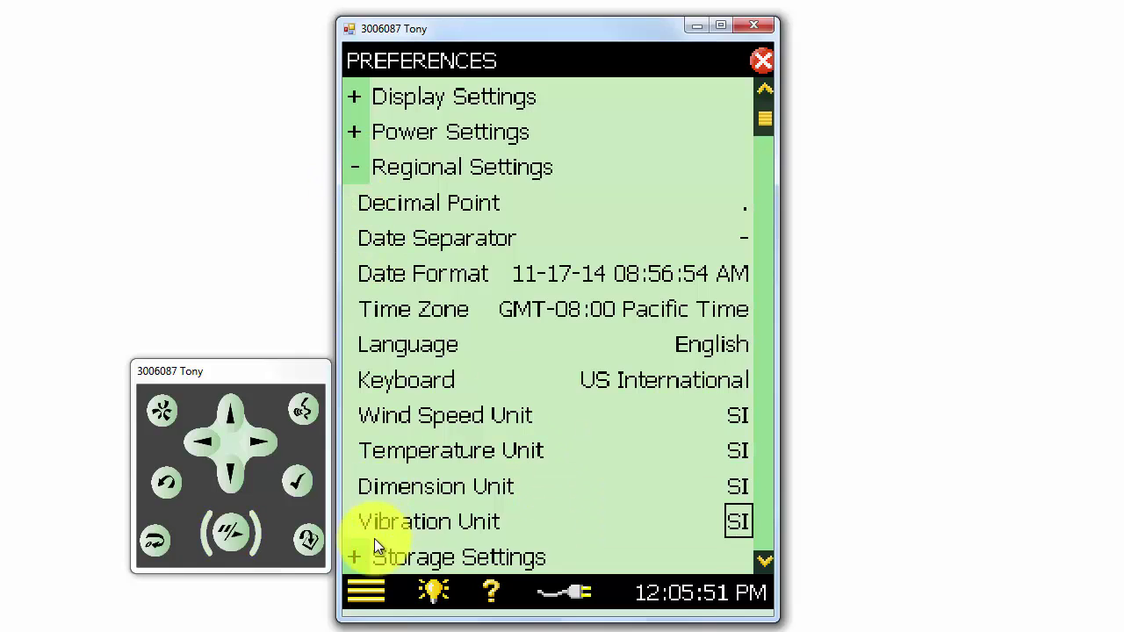
Expand Storage Settings, set Auto-naming of Projects to Yes, and leave Preferences
click(352, 553)
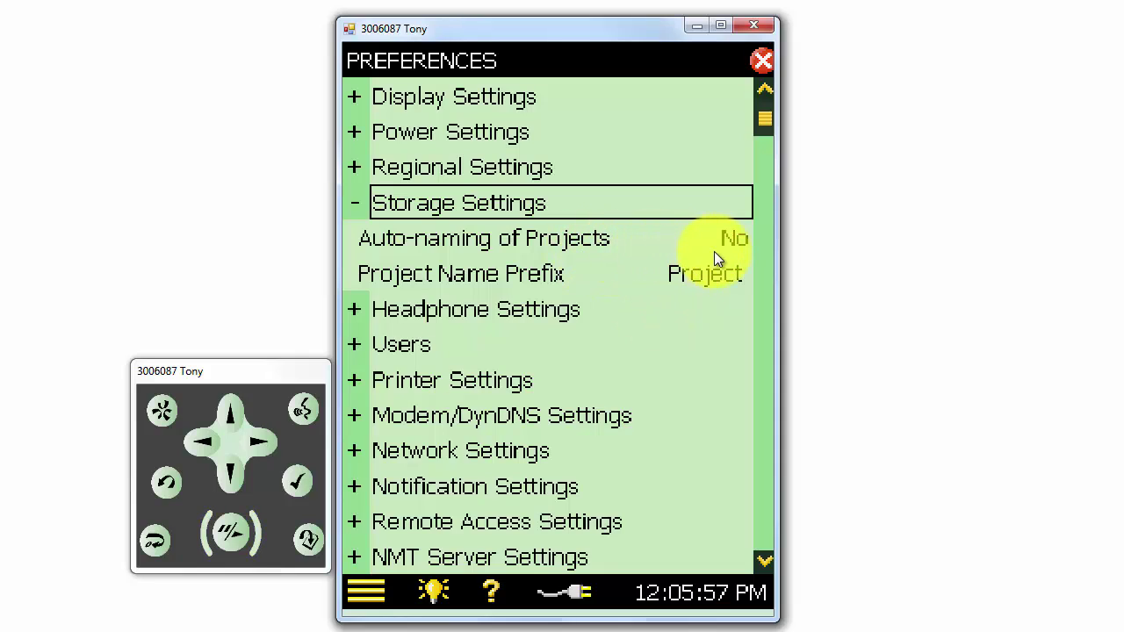
click(744, 242)
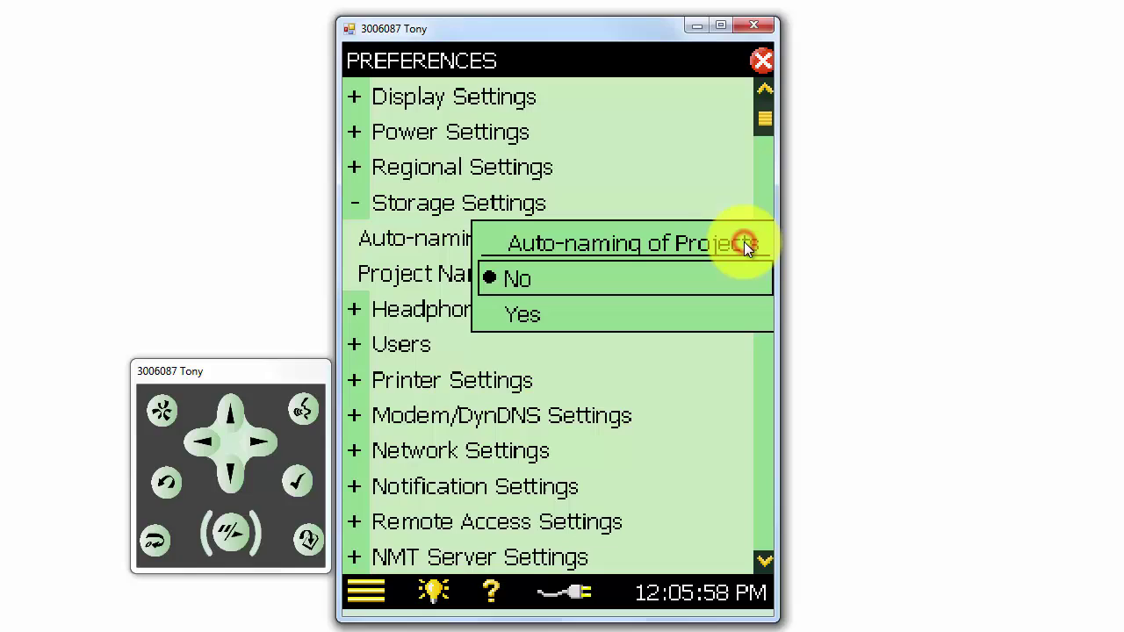
click(724, 316)
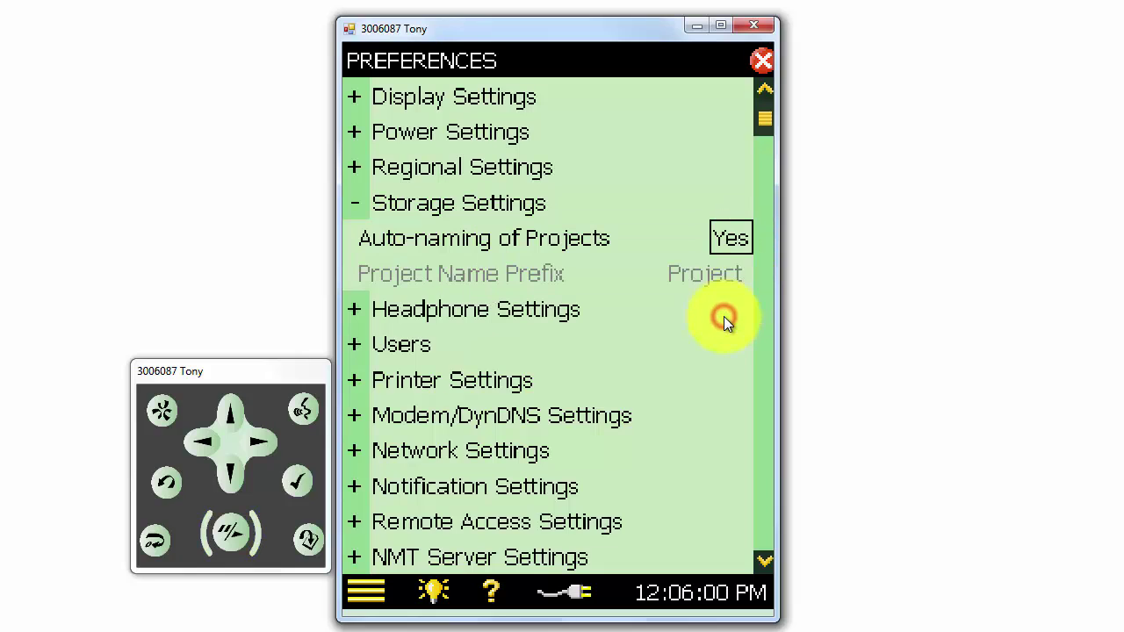
click(761, 61)
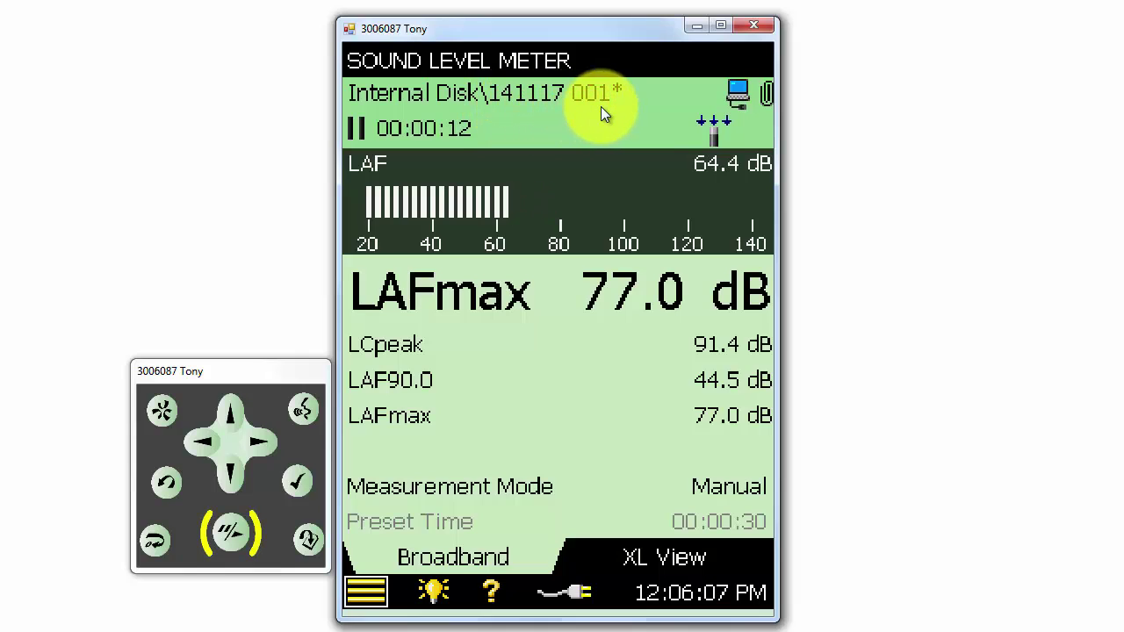
Reopen Preferences, switch auto-naming back to No and confirm the prefix 'Project'
click(367, 591)
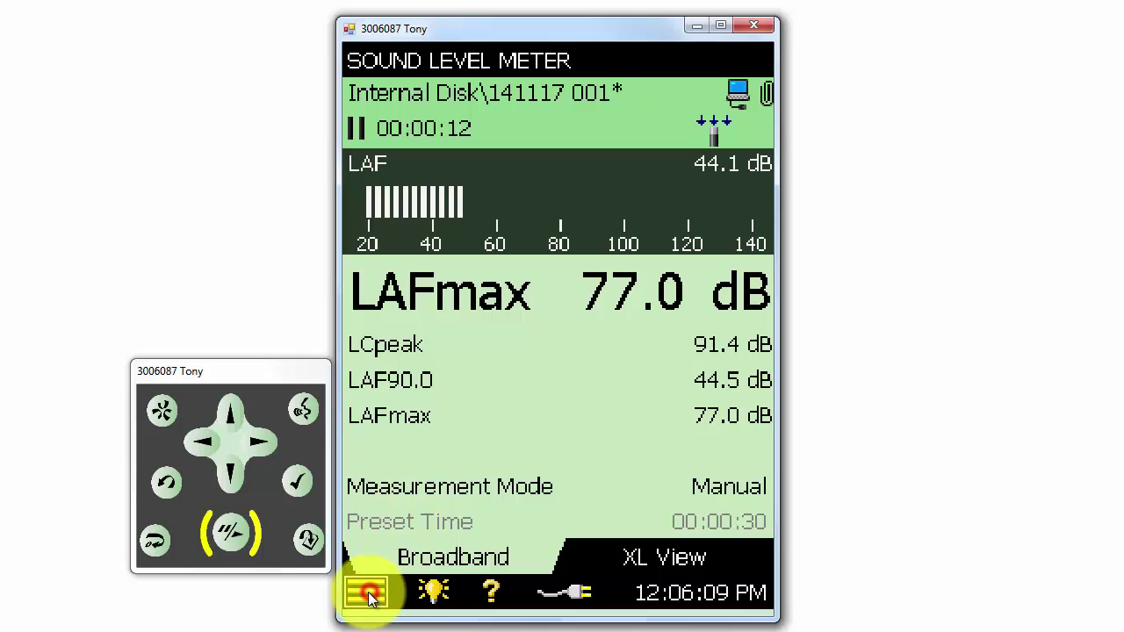
click(424, 494)
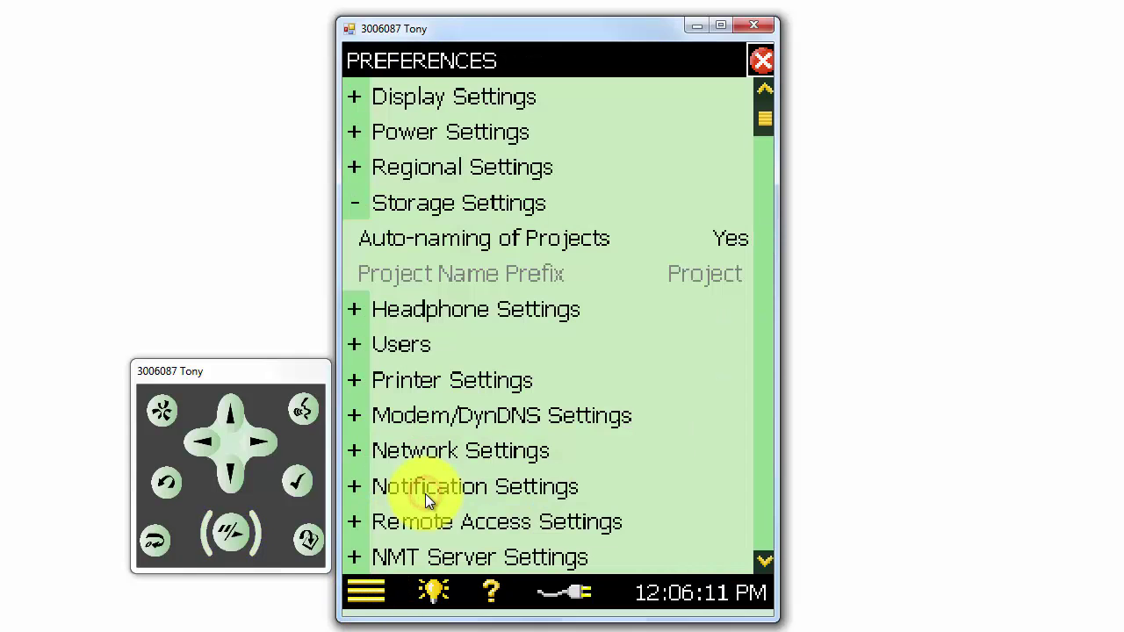
click(733, 244)
click(696, 276)
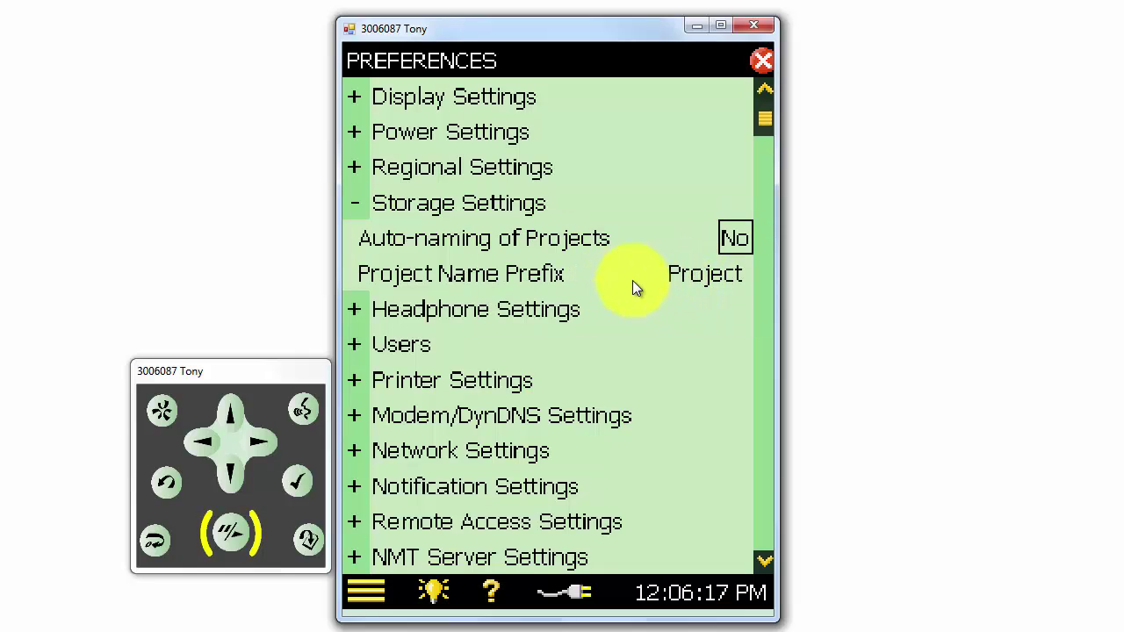
click(704, 280)
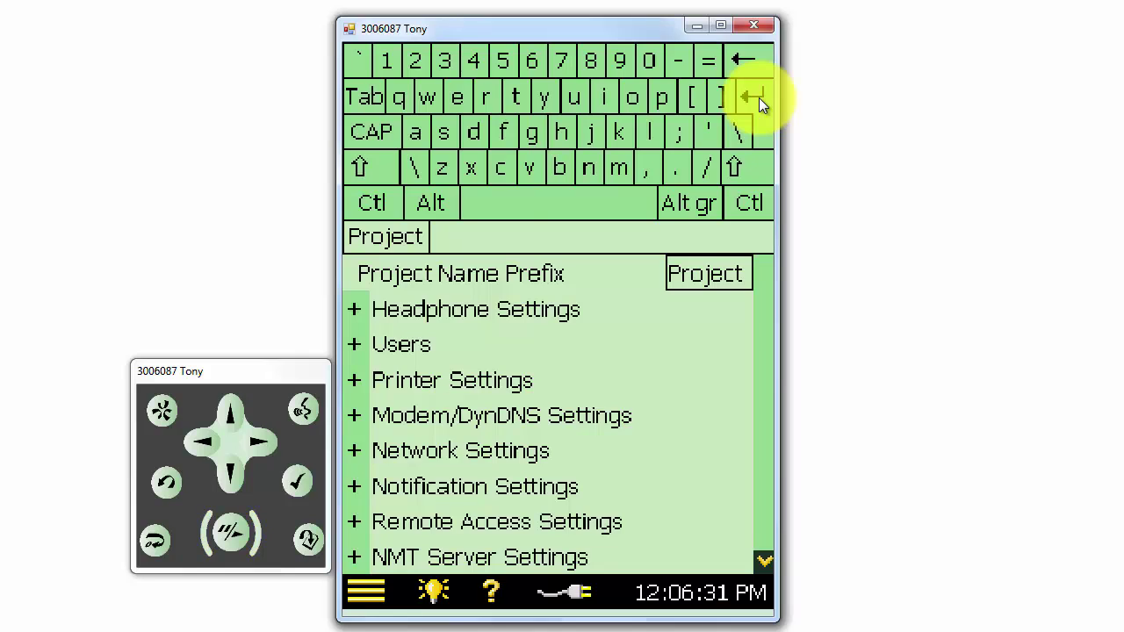
click(759, 98)
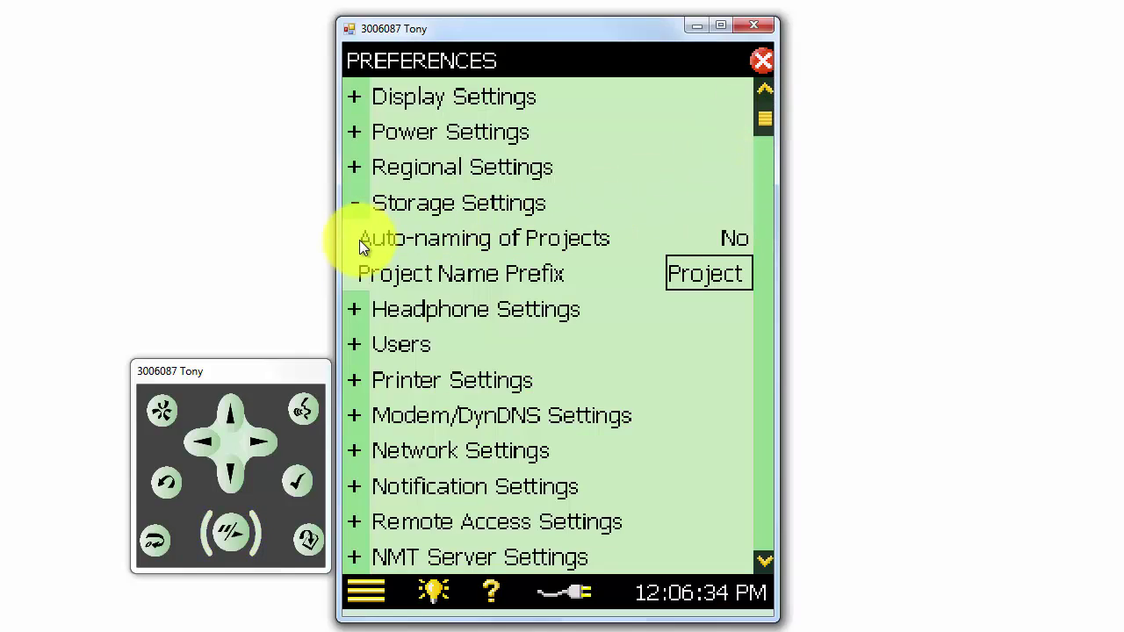
Expand and collapse the Headphone Settings and Users groups to review them
click(355, 307)
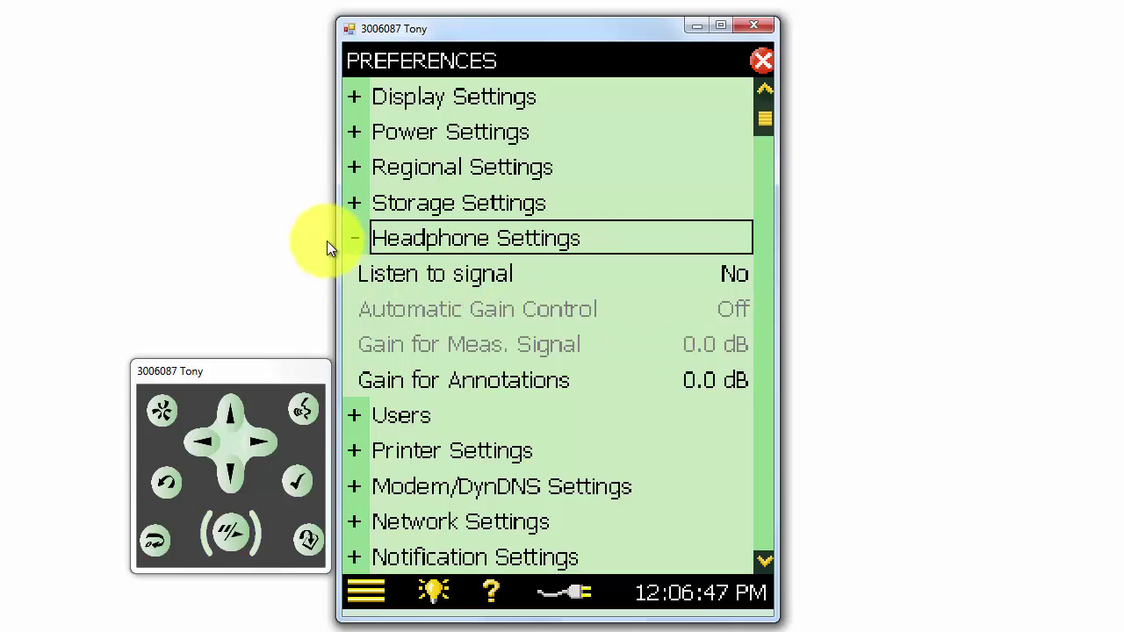
click(350, 236)
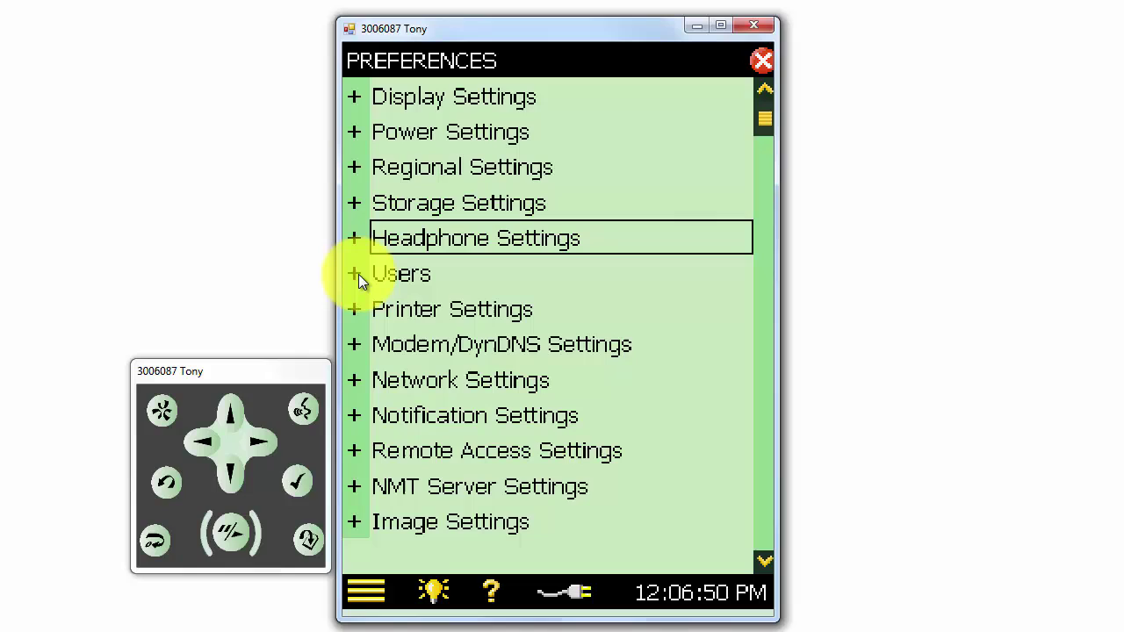
click(355, 274)
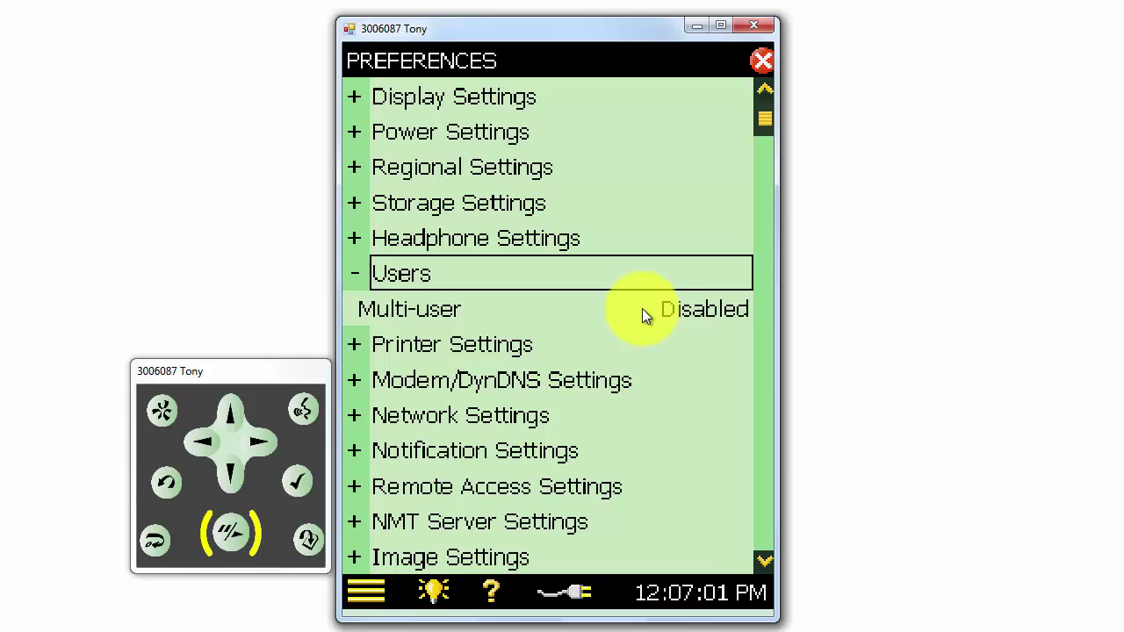
click(350, 277)
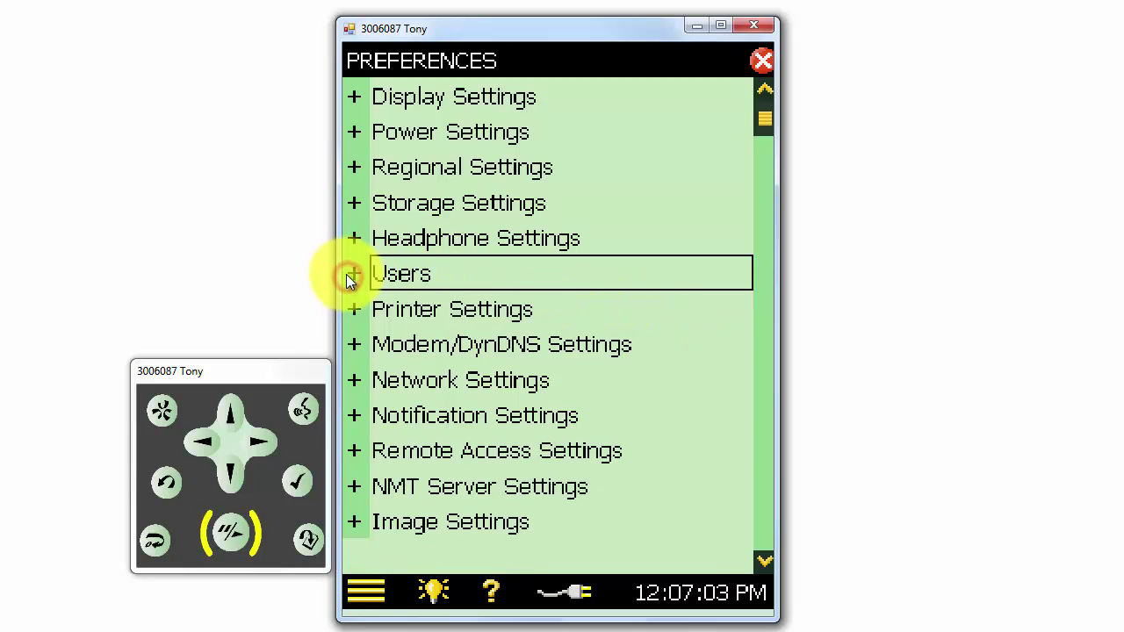
Keep Printer Used at None in Printer Settings, then collapse that group
click(357, 312)
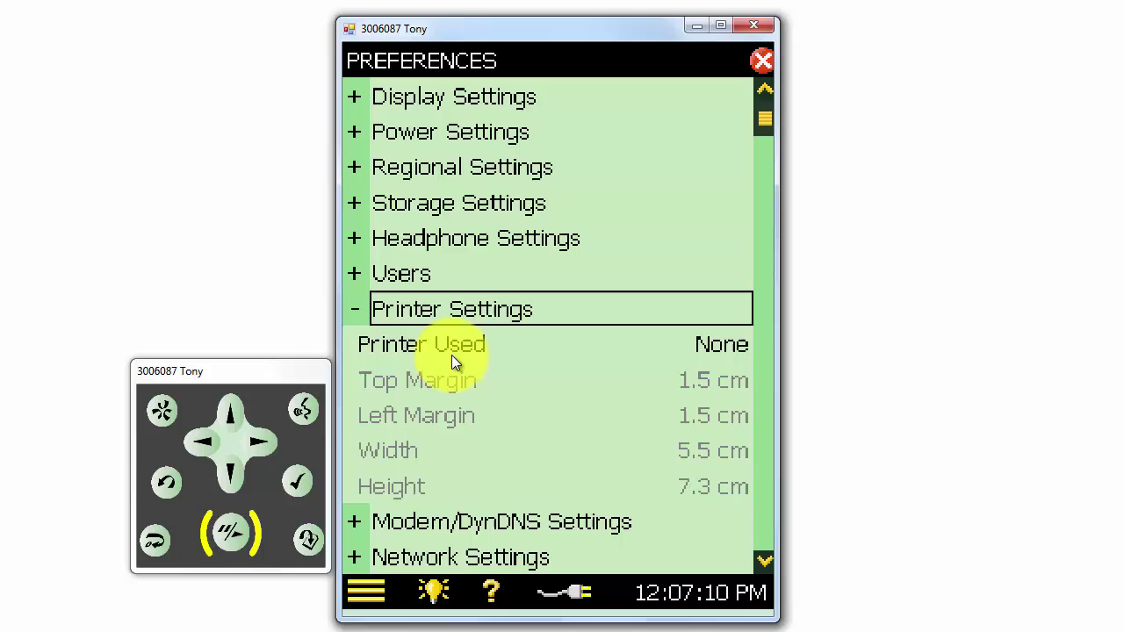
click(700, 342)
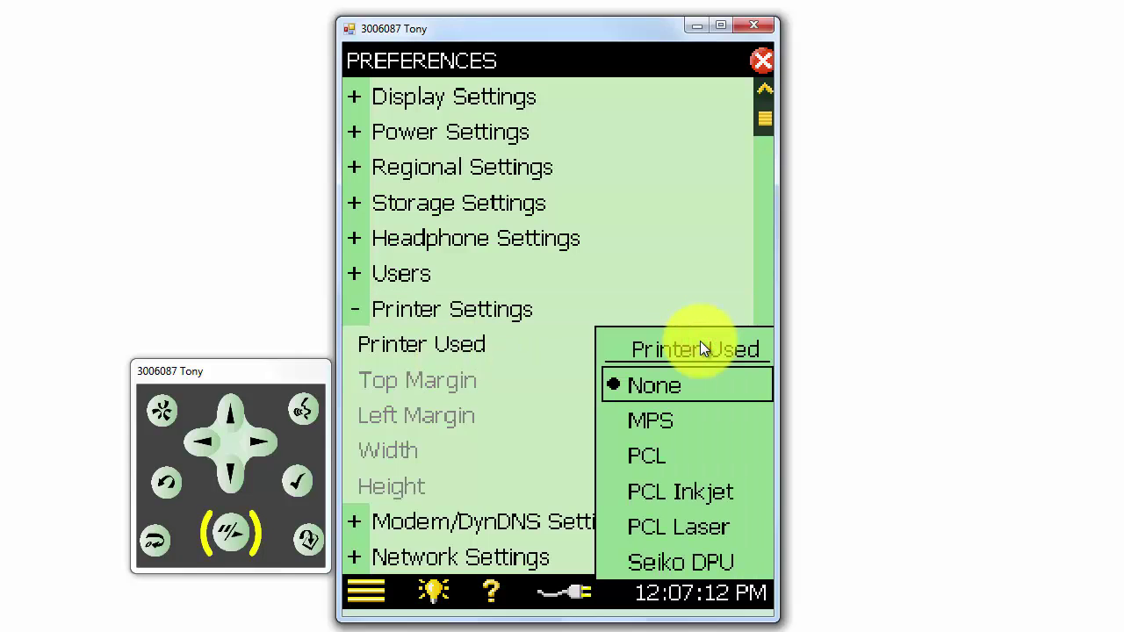
click(676, 379)
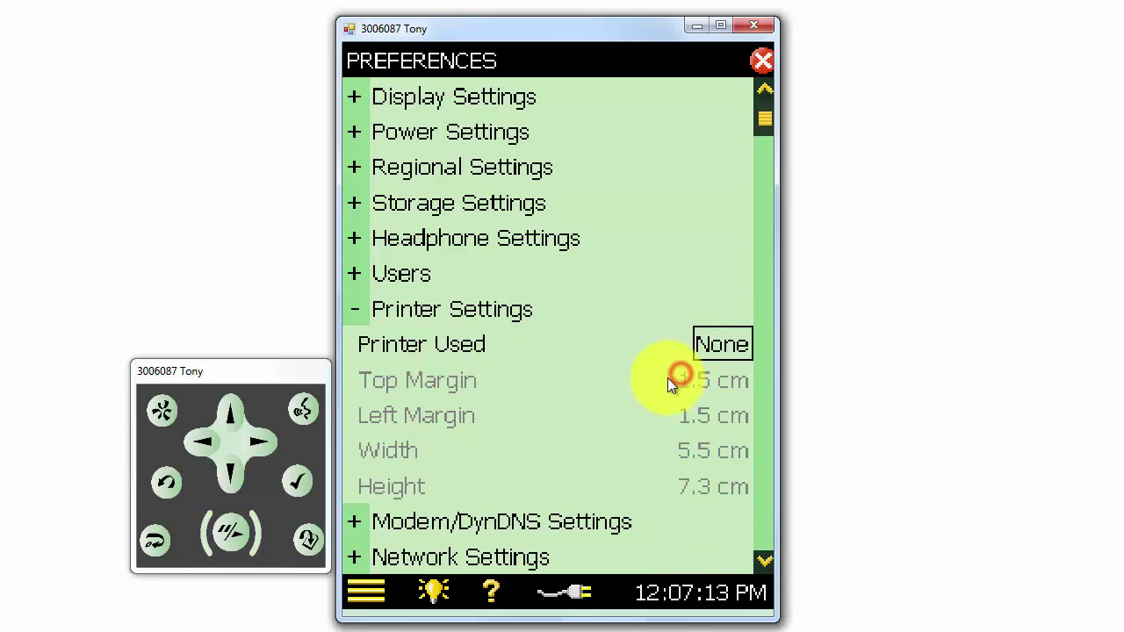
click(349, 309)
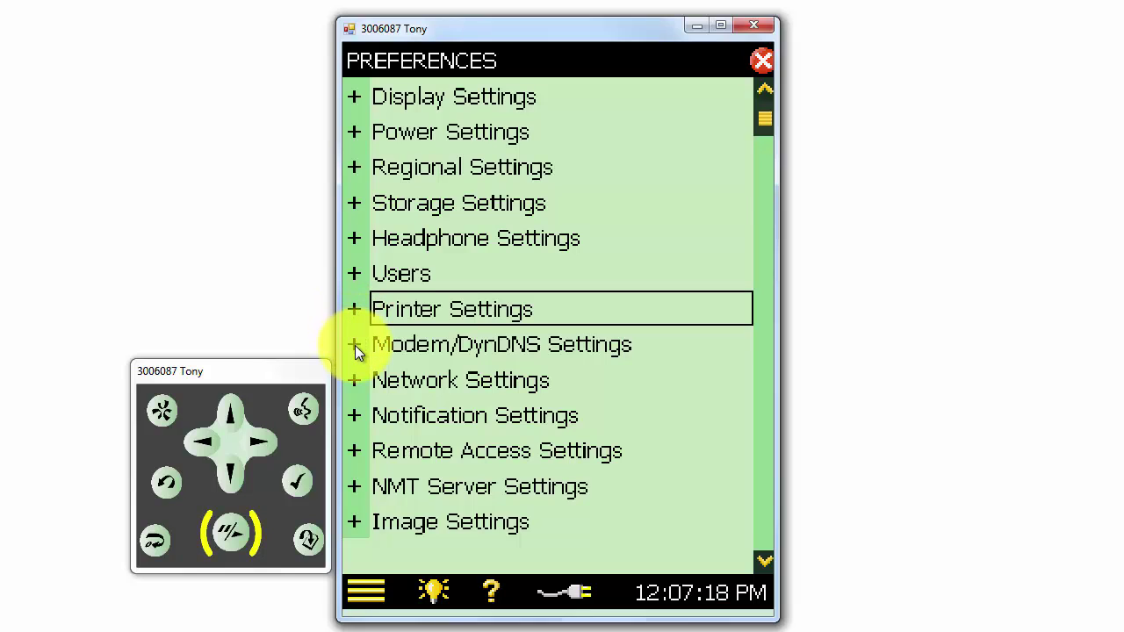
click(355, 346)
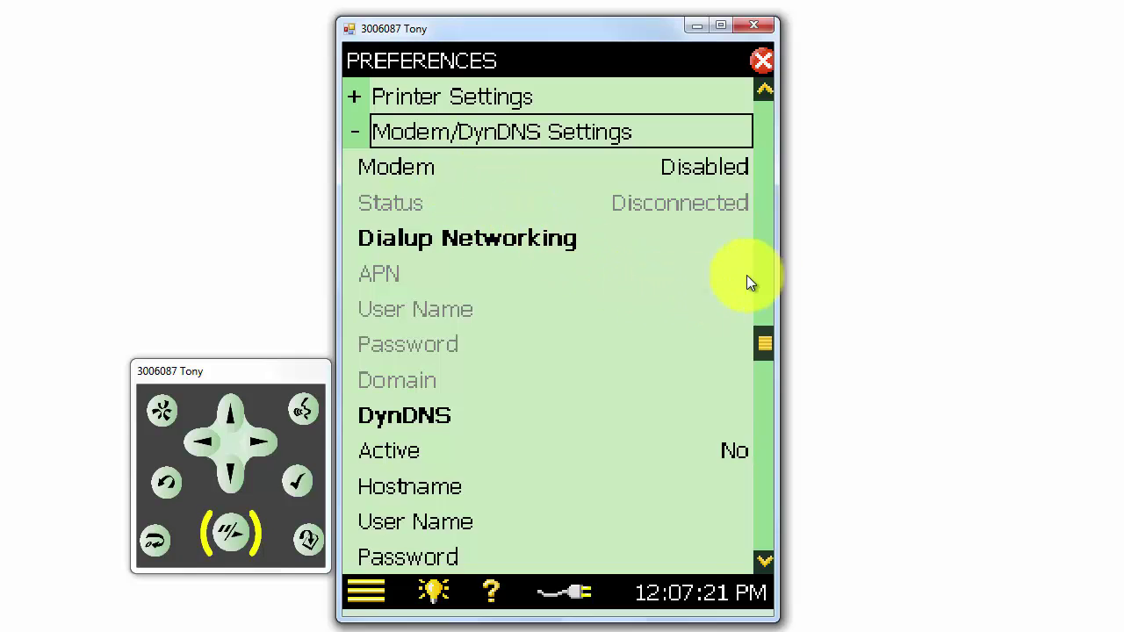
click(355, 135)
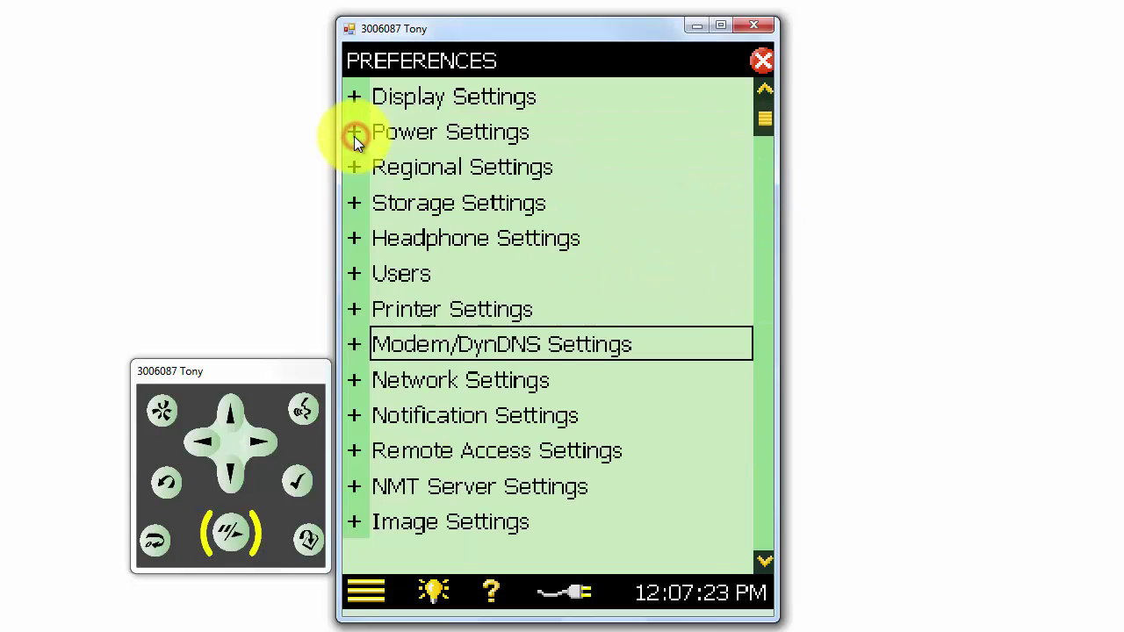
click(356, 380)
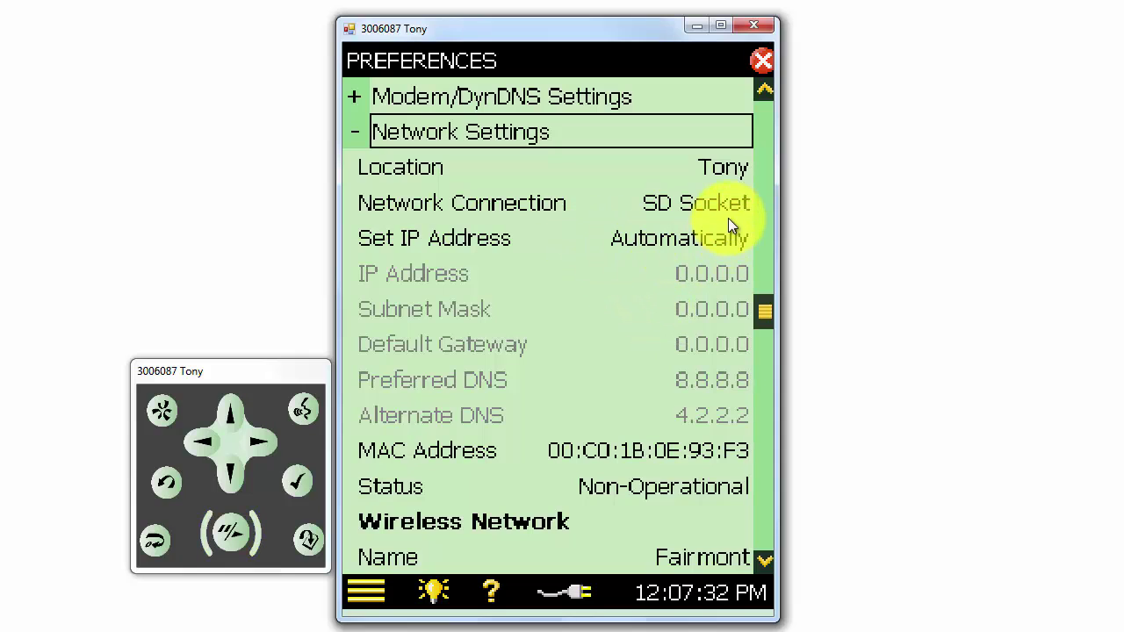
Collapse Network Settings, expand Notification Settings and scroll through the alarm and e-mail options
click(361, 132)
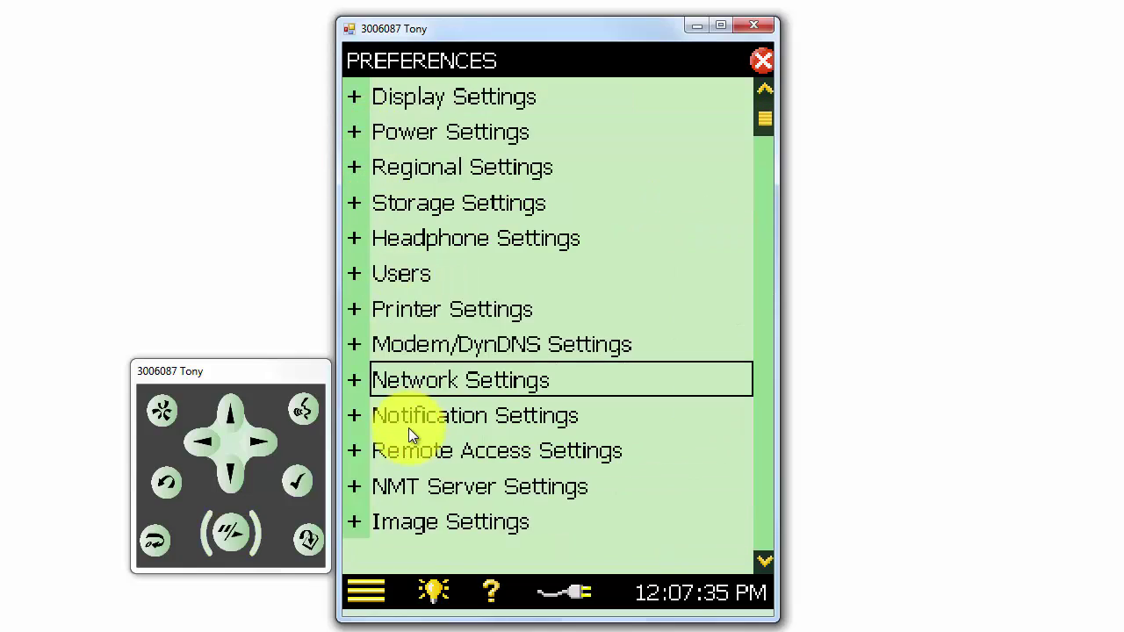
click(357, 416)
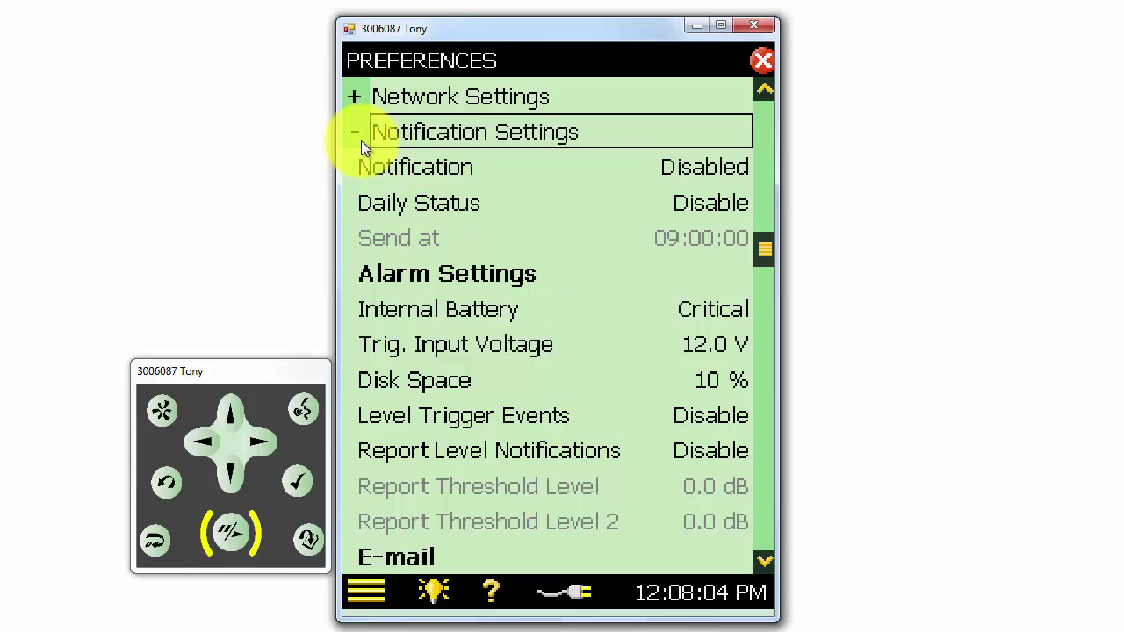
click(763, 564)
click(764, 562)
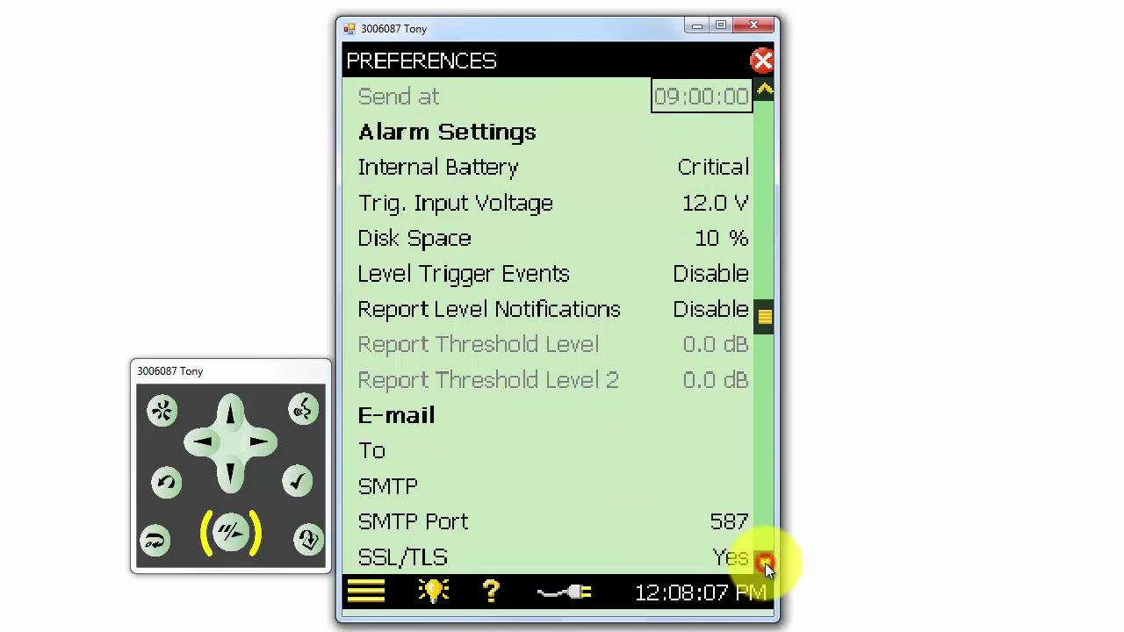
click(764, 563)
click(765, 563)
click(765, 563)
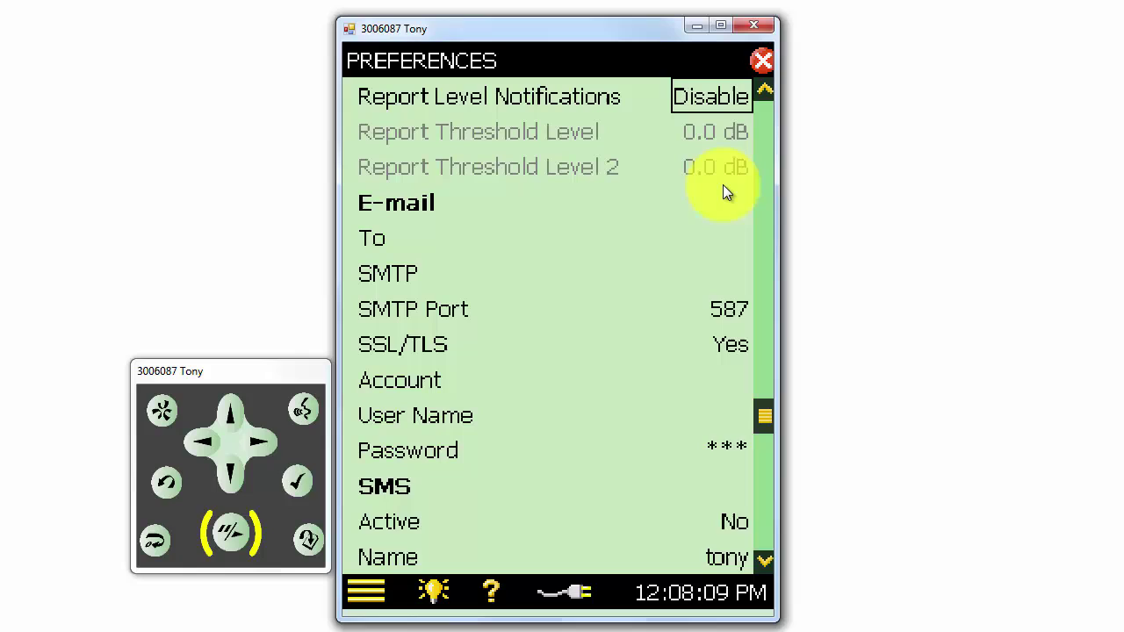
Scroll through the SMS alert rows and on down toward Remote Access Settings
click(767, 561)
click(767, 562)
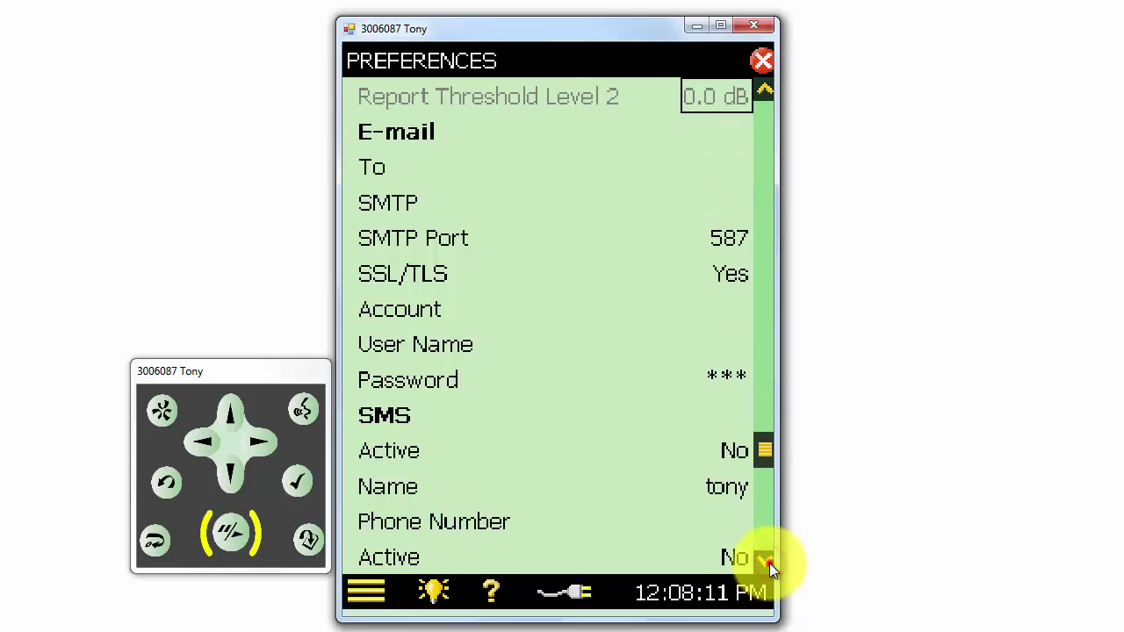
click(770, 563)
click(769, 563)
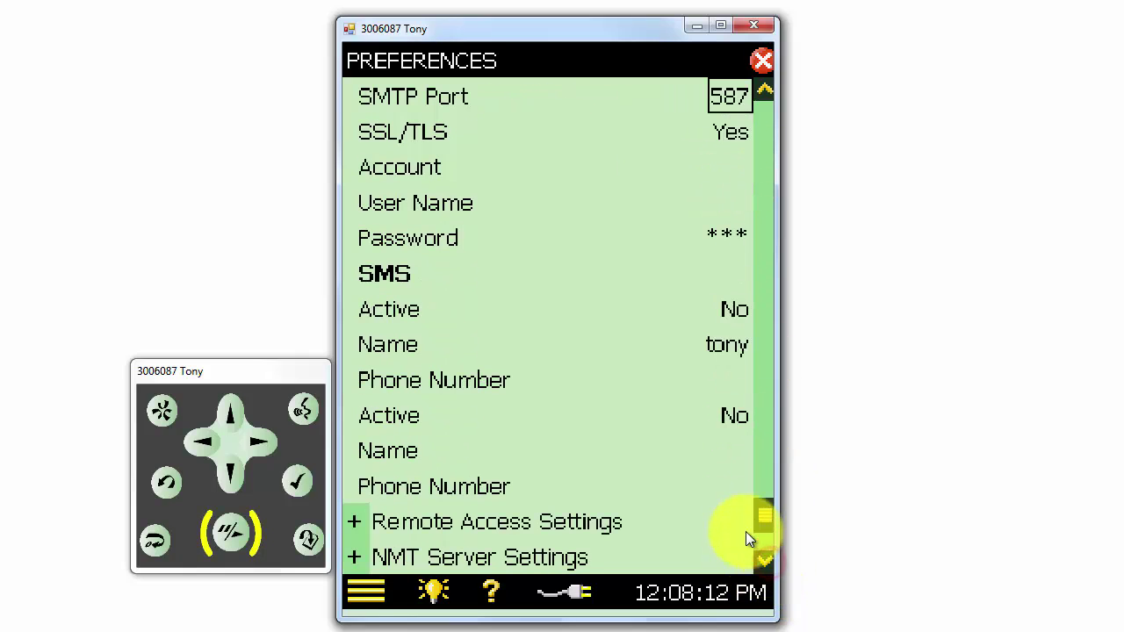
click(766, 92)
click(765, 92)
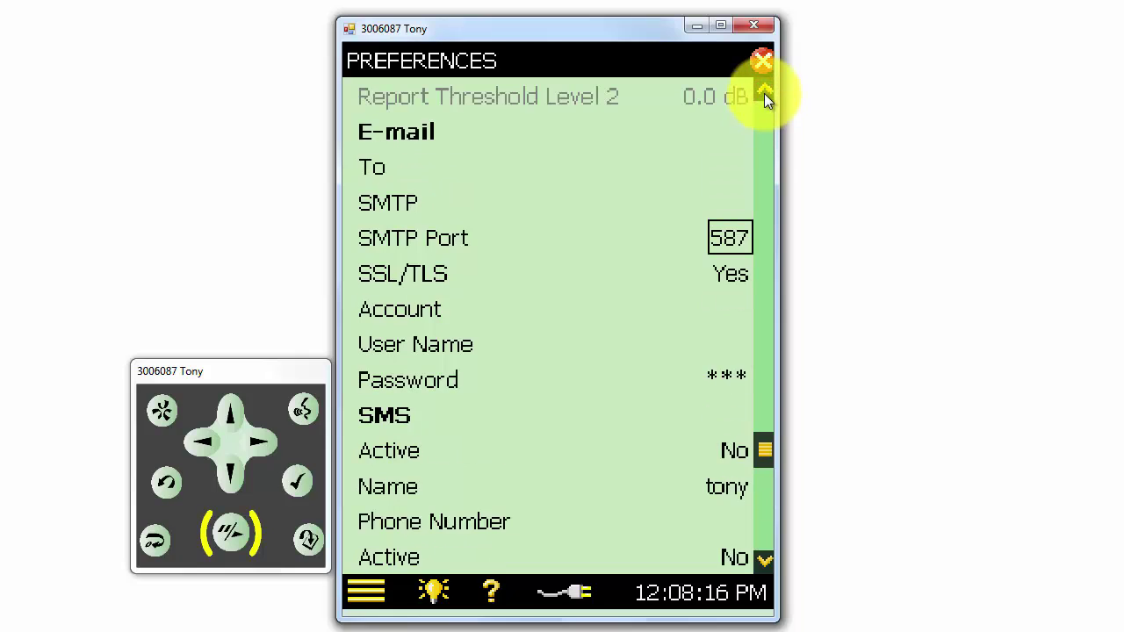
click(767, 562)
click(767, 562)
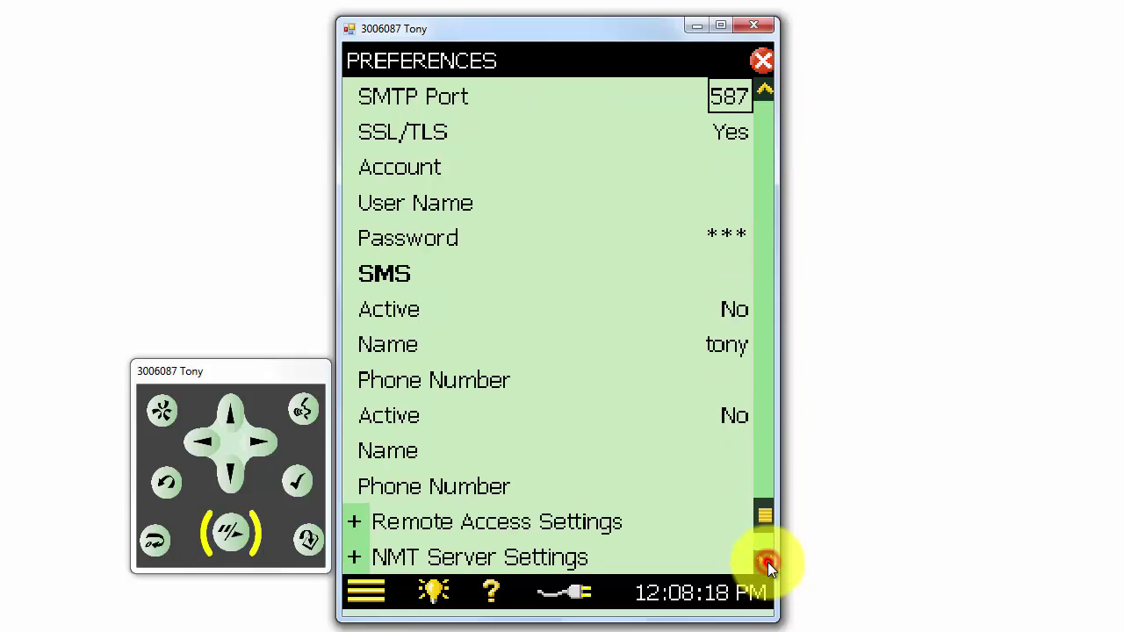
click(767, 562)
click(358, 486)
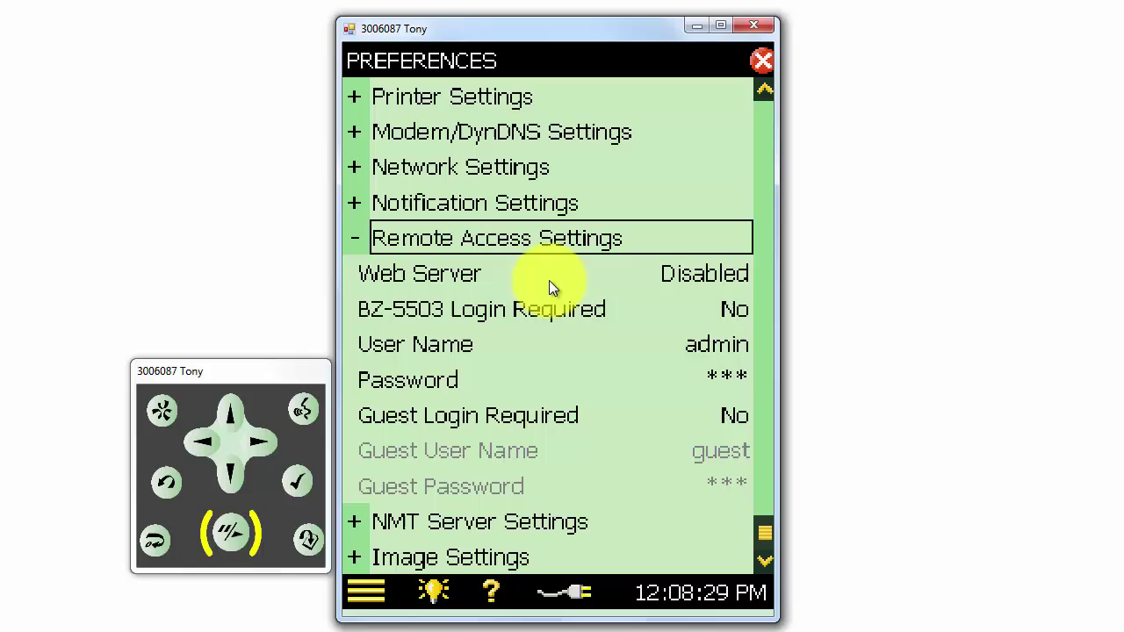
click(698, 274)
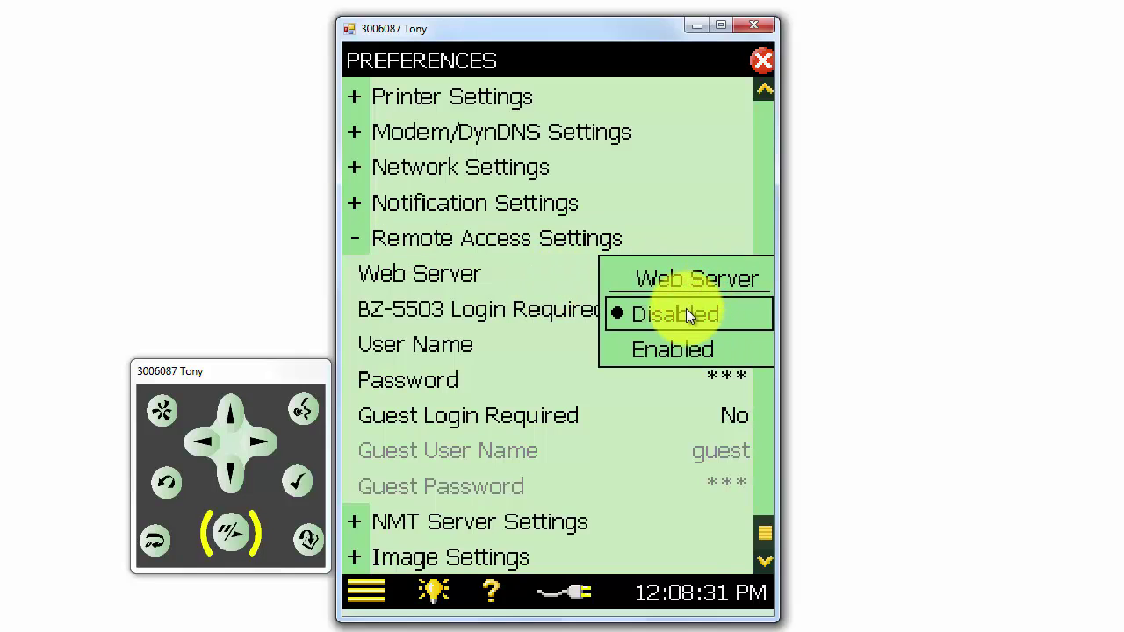
click(687, 312)
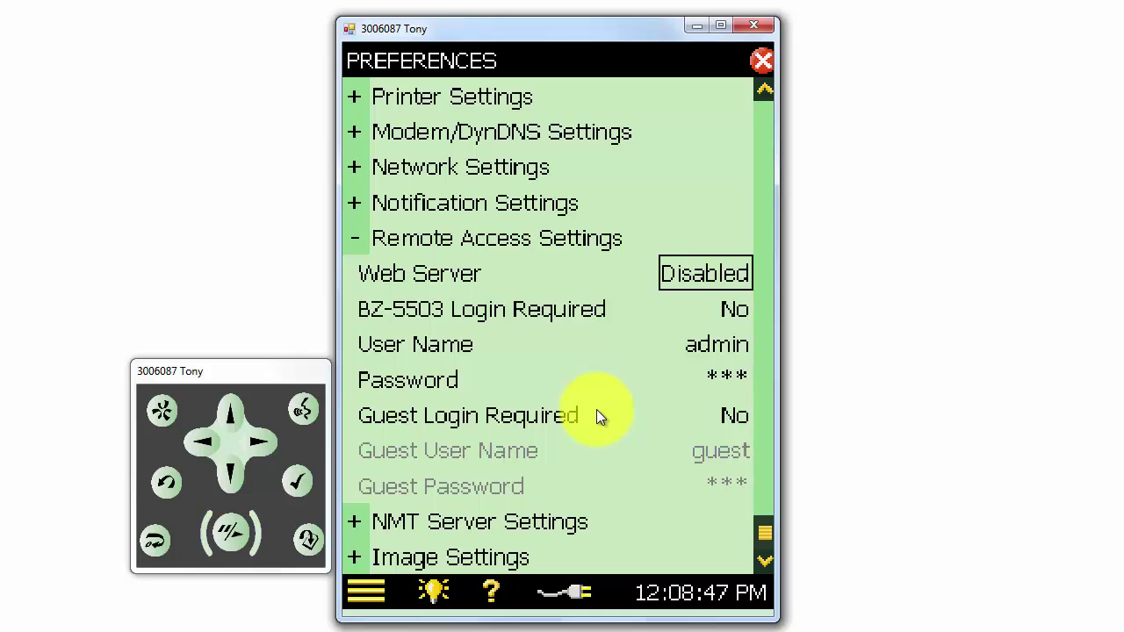
Collapse Remote Access Settings and review the NMT Server Settings group
click(357, 237)
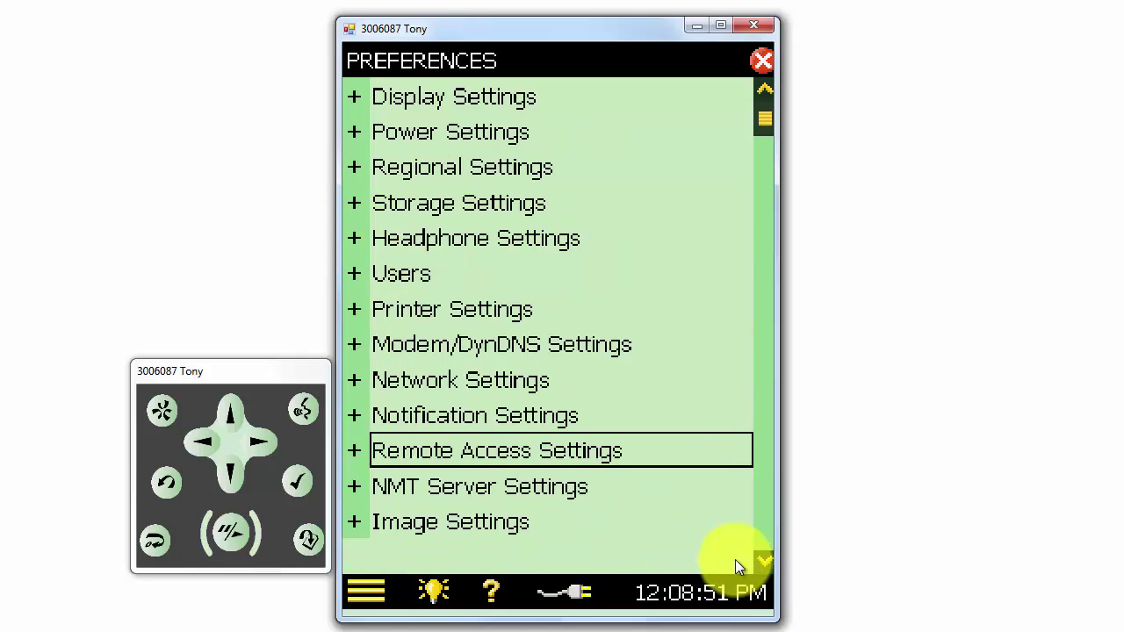
click(766, 561)
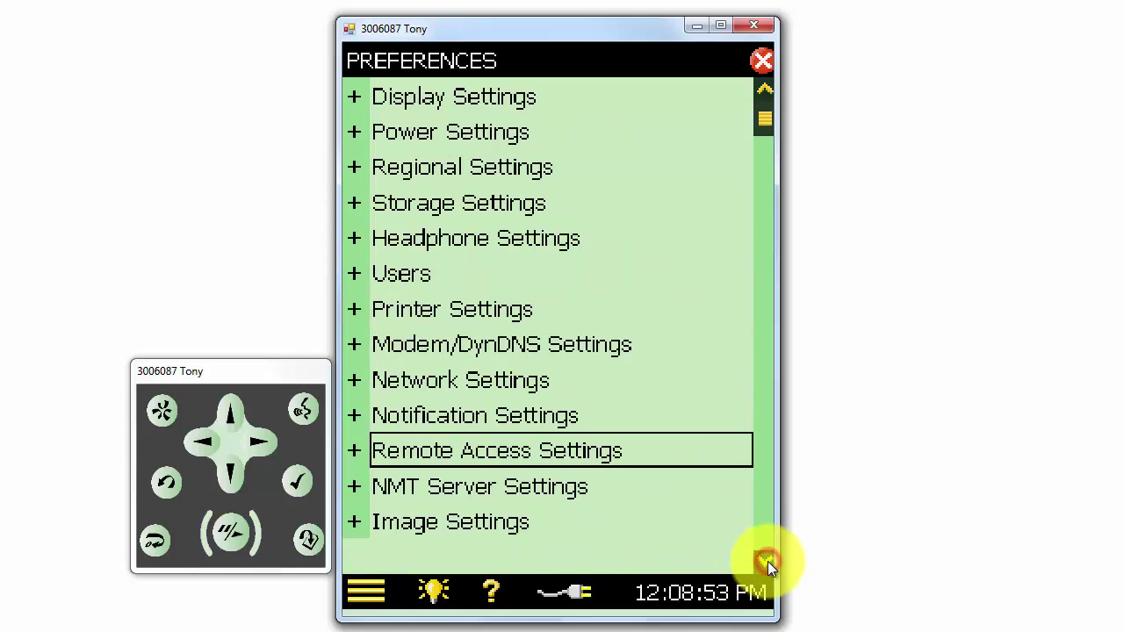
click(356, 487)
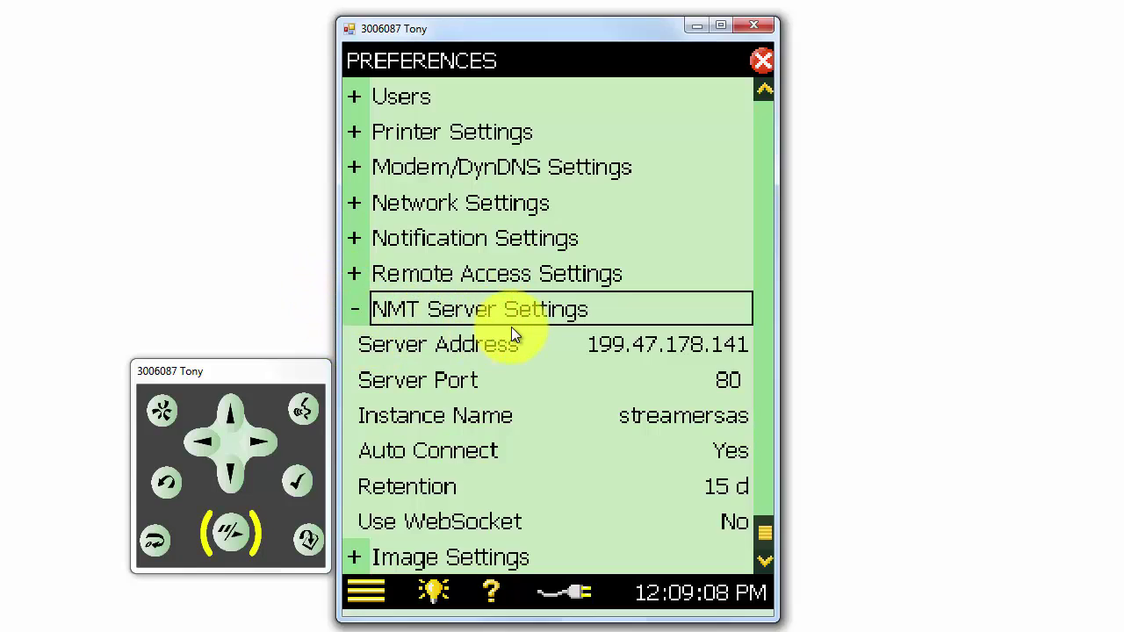
click(350, 313)
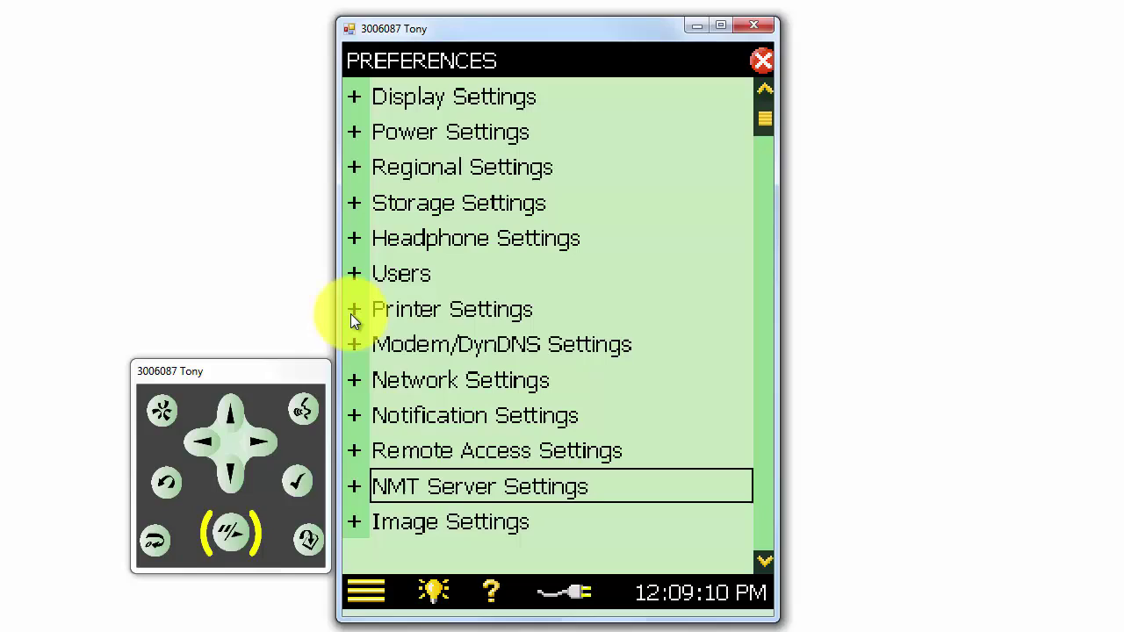
Keep Image Control on Viewfinder in Image Settings, then collapse that group
click(354, 521)
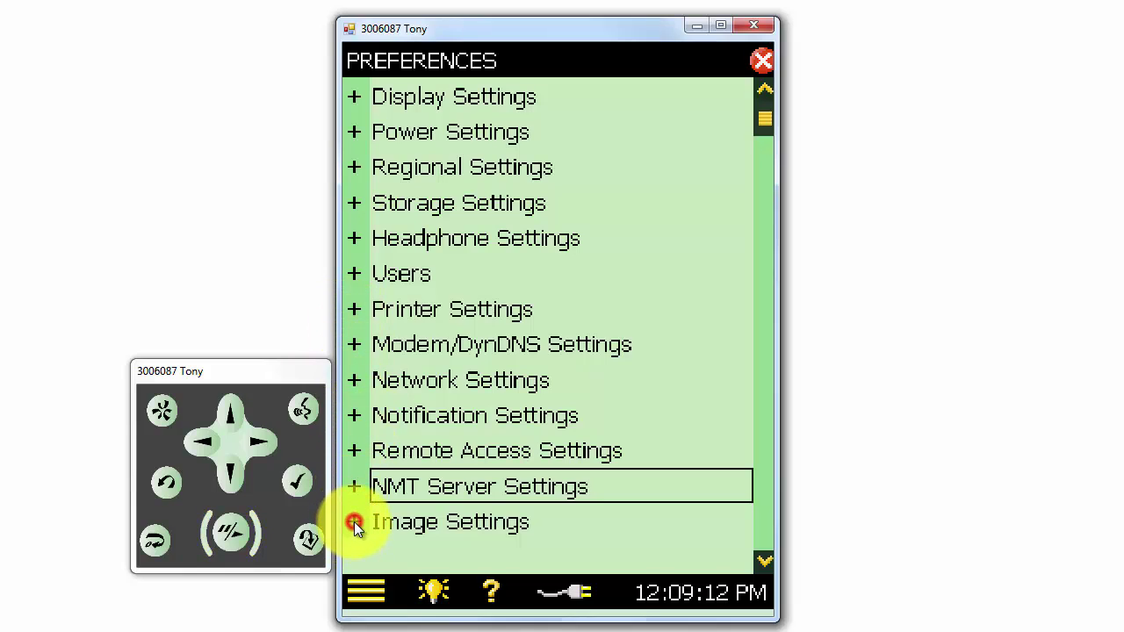
click(770, 559)
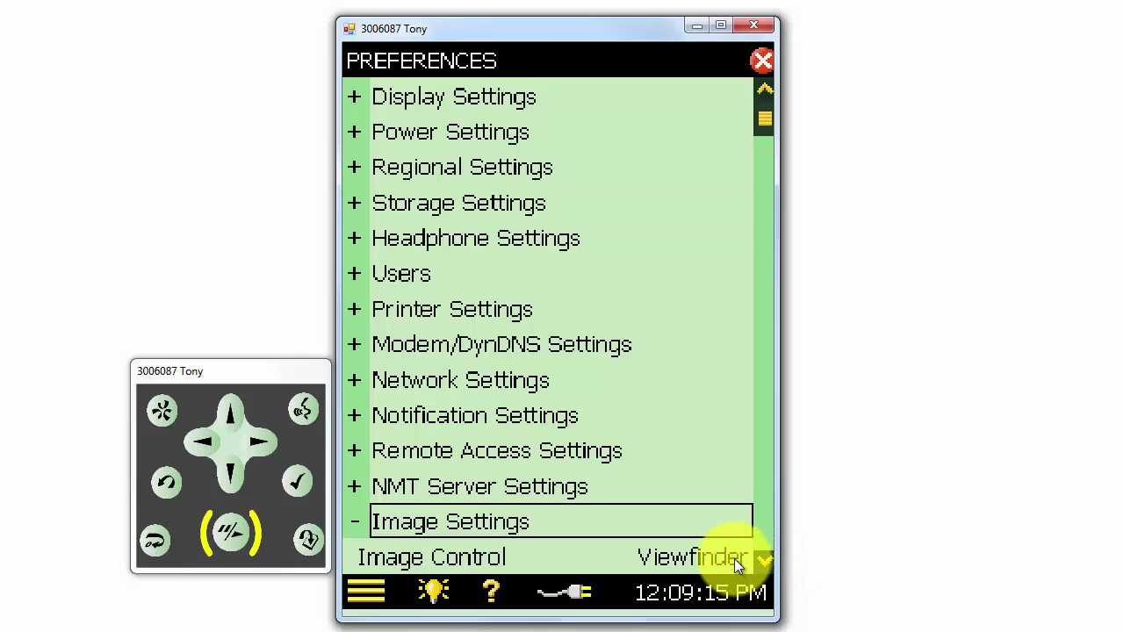
click(734, 558)
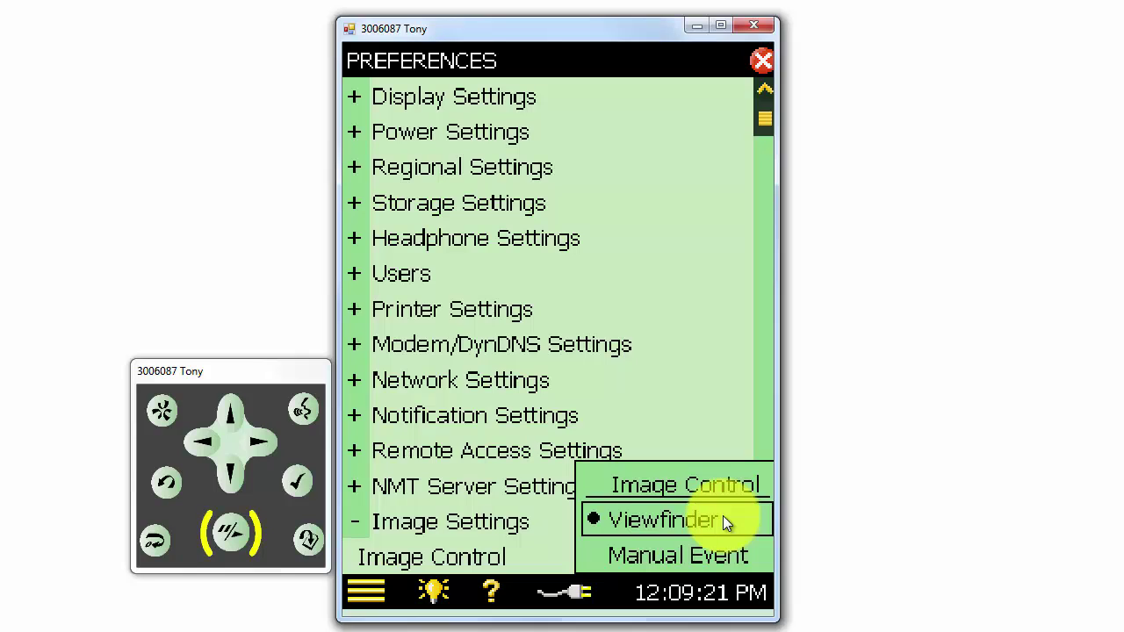
click(722, 518)
click(356, 520)
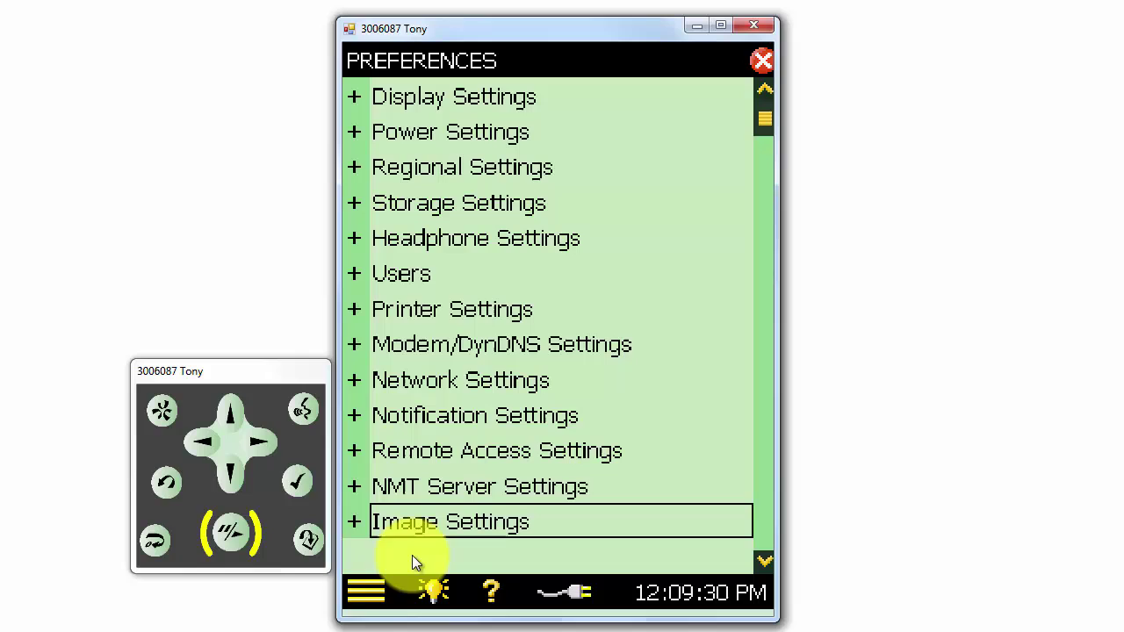
Open Setup from the main menu and expand Input (Ch.1, Top Socket, 4189)
click(367, 594)
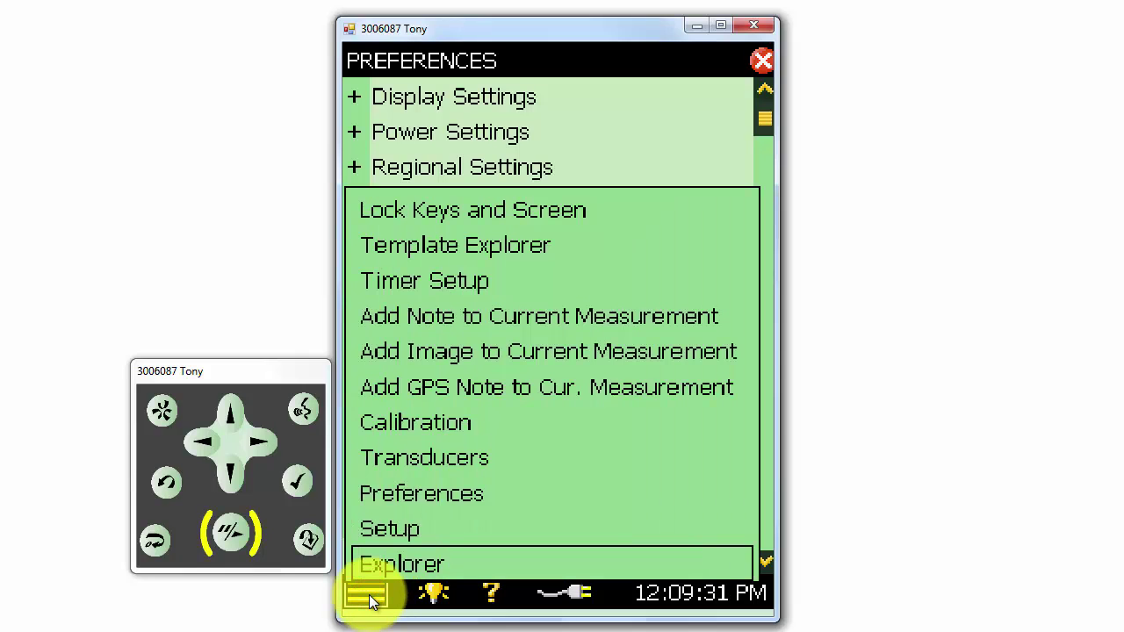
click(412, 527)
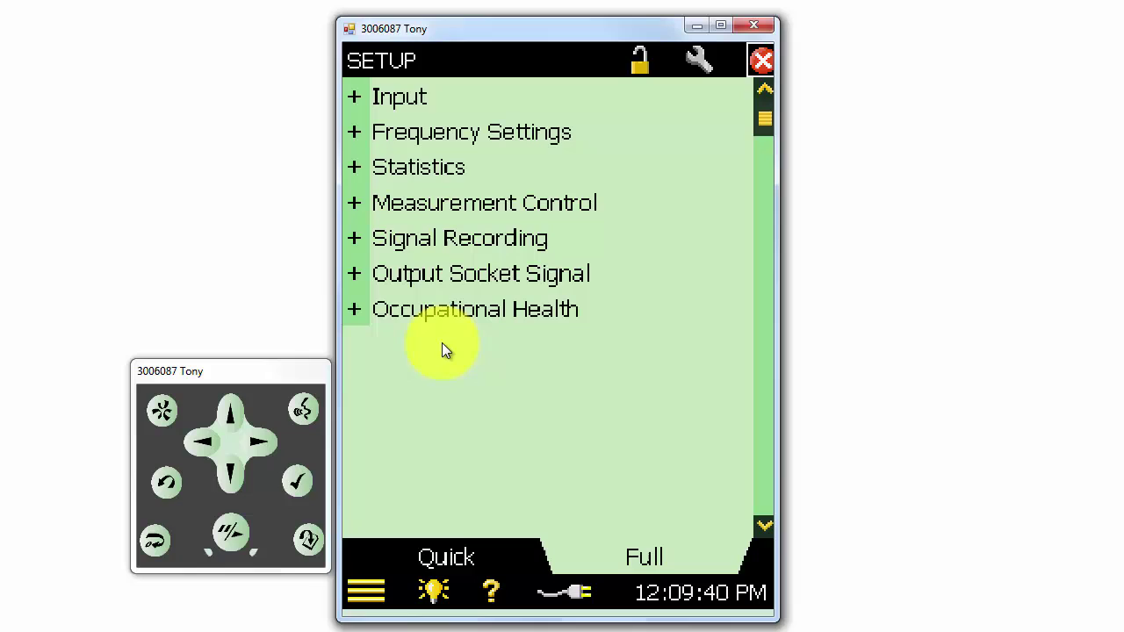
click(355, 95)
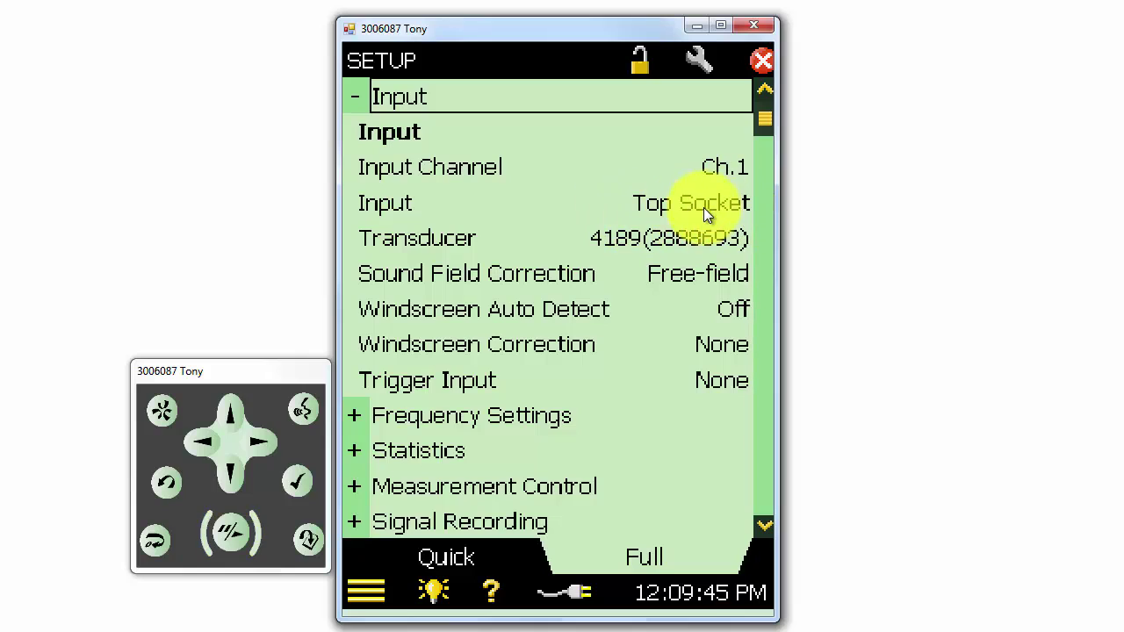
click(735, 170)
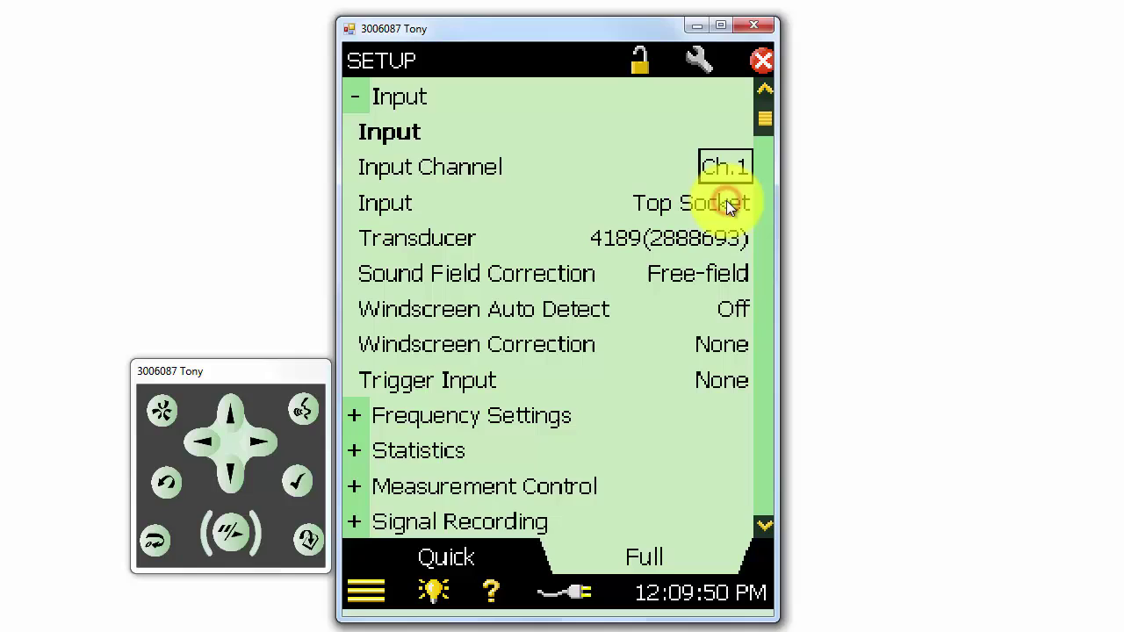
click(726, 204)
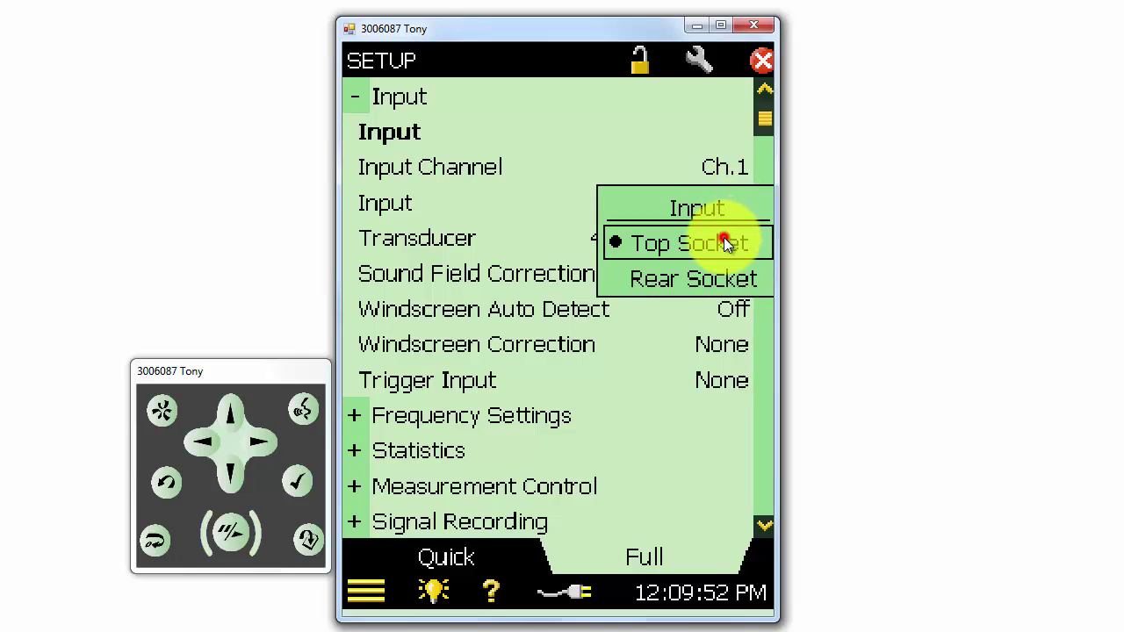
click(725, 244)
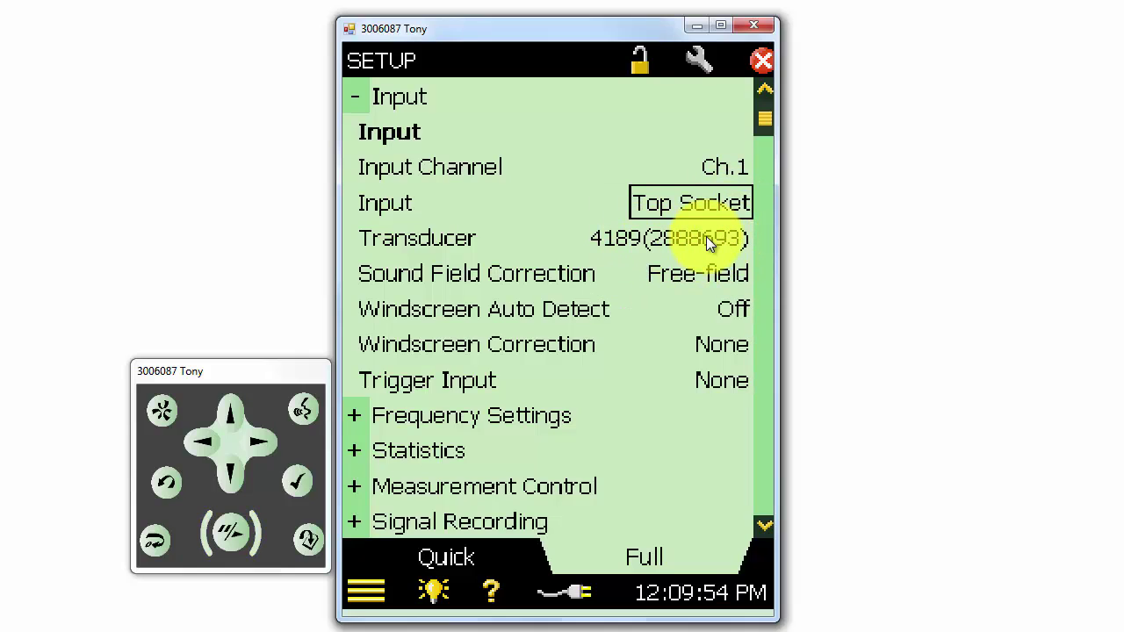
click(706, 237)
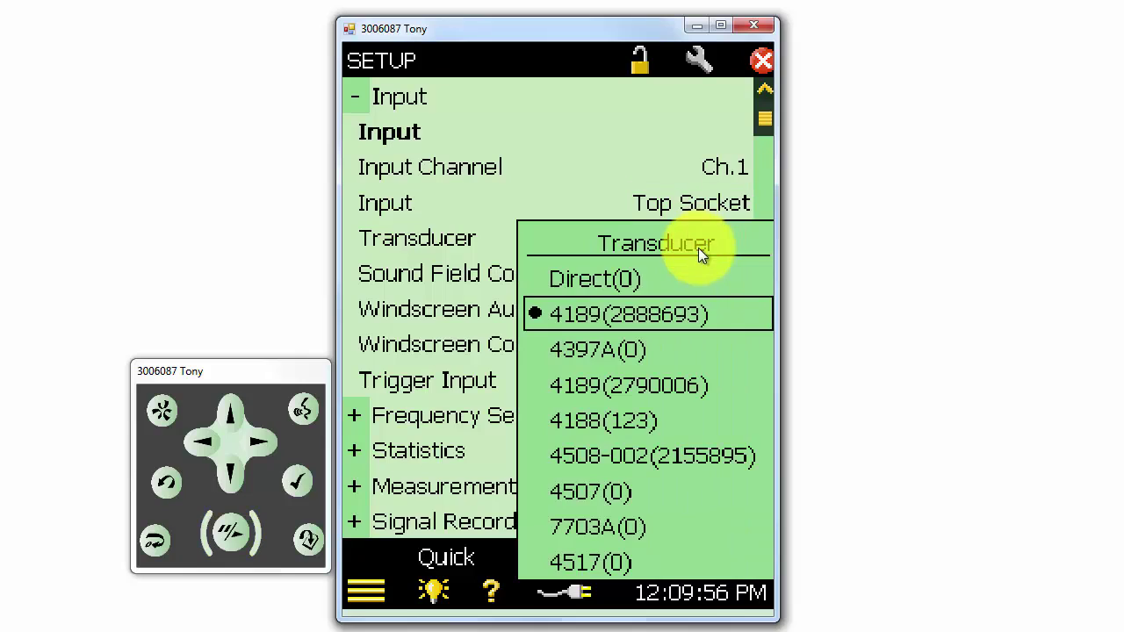
click(677, 307)
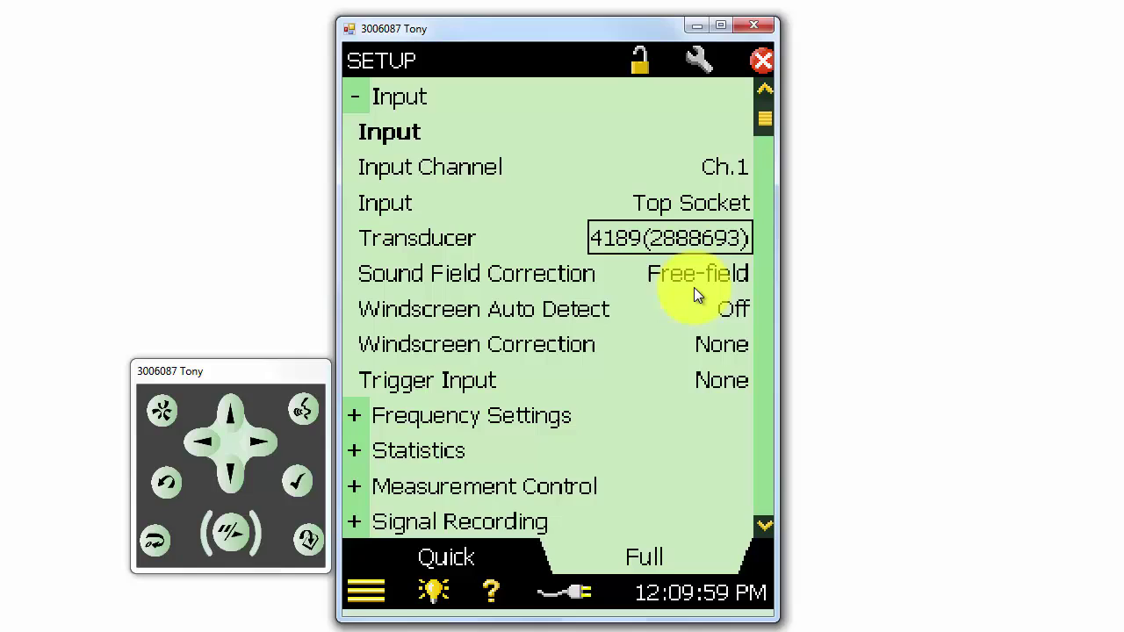
click(721, 277)
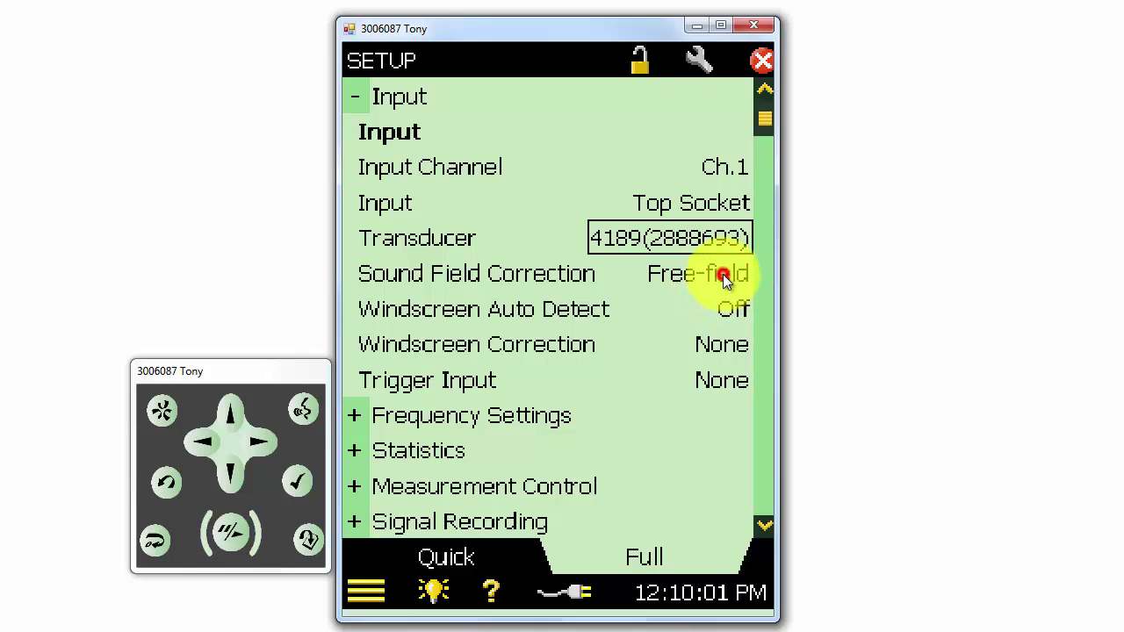
click(707, 307)
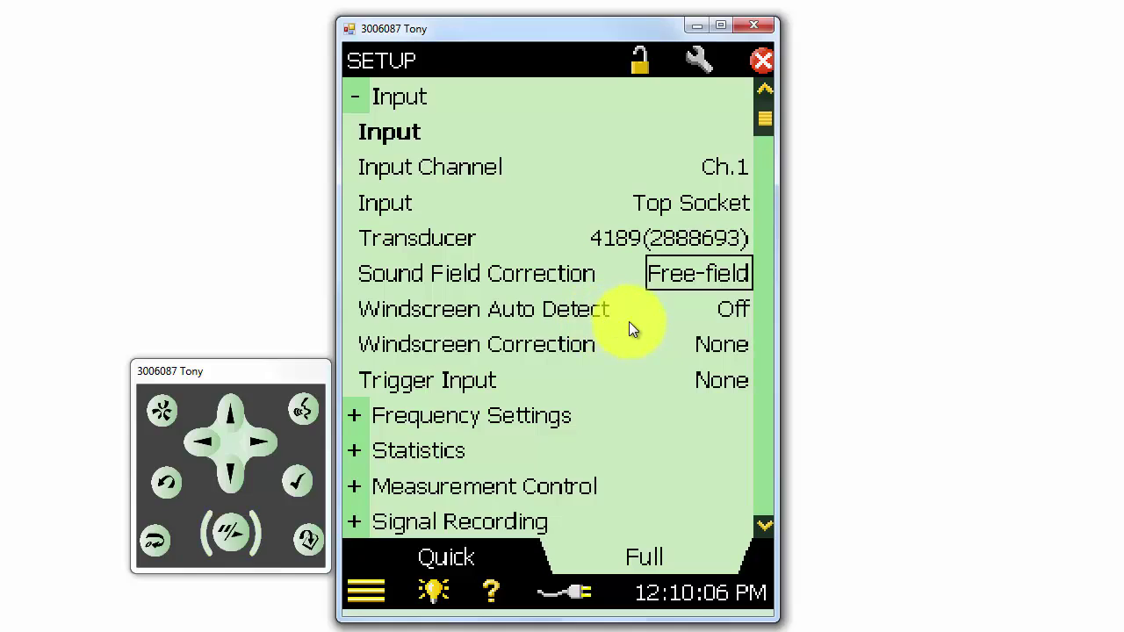
click(735, 312)
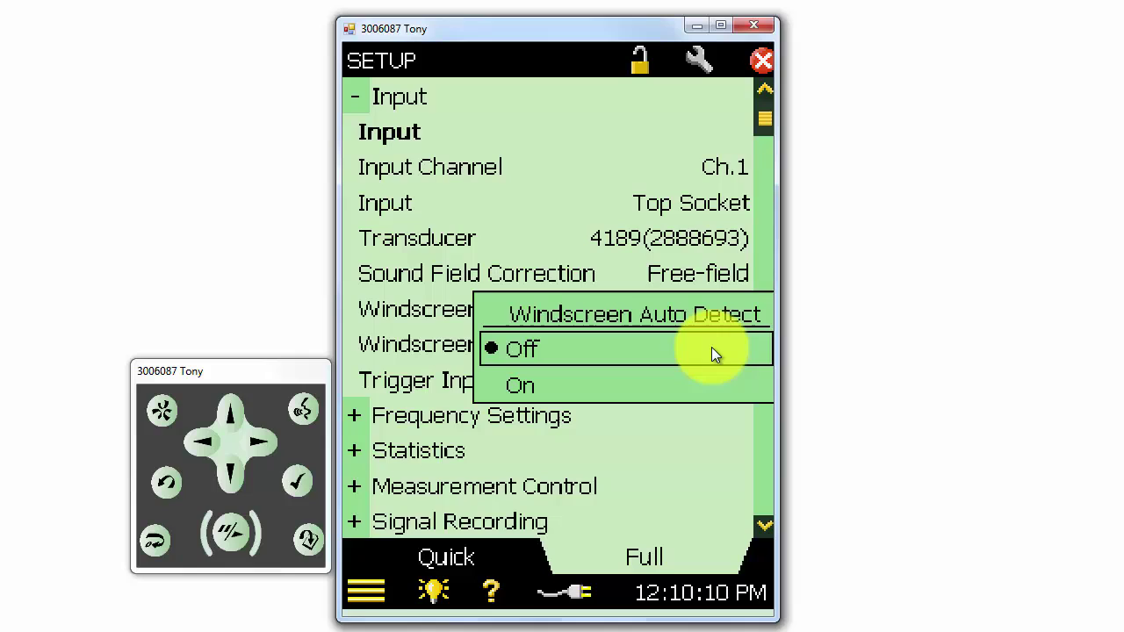
click(711, 348)
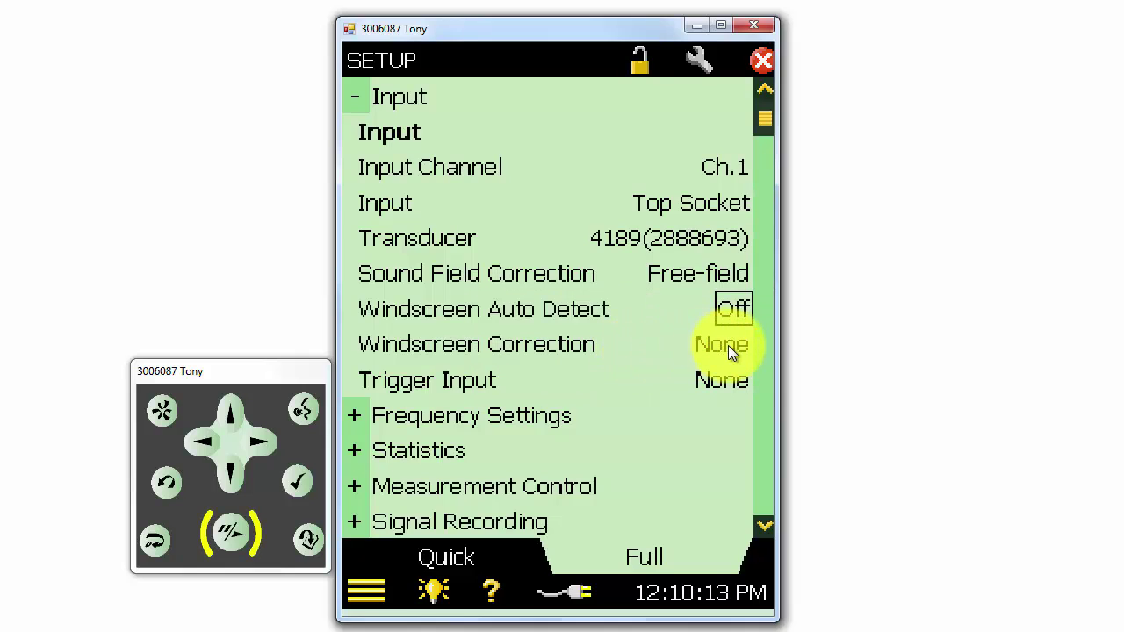
click(728, 345)
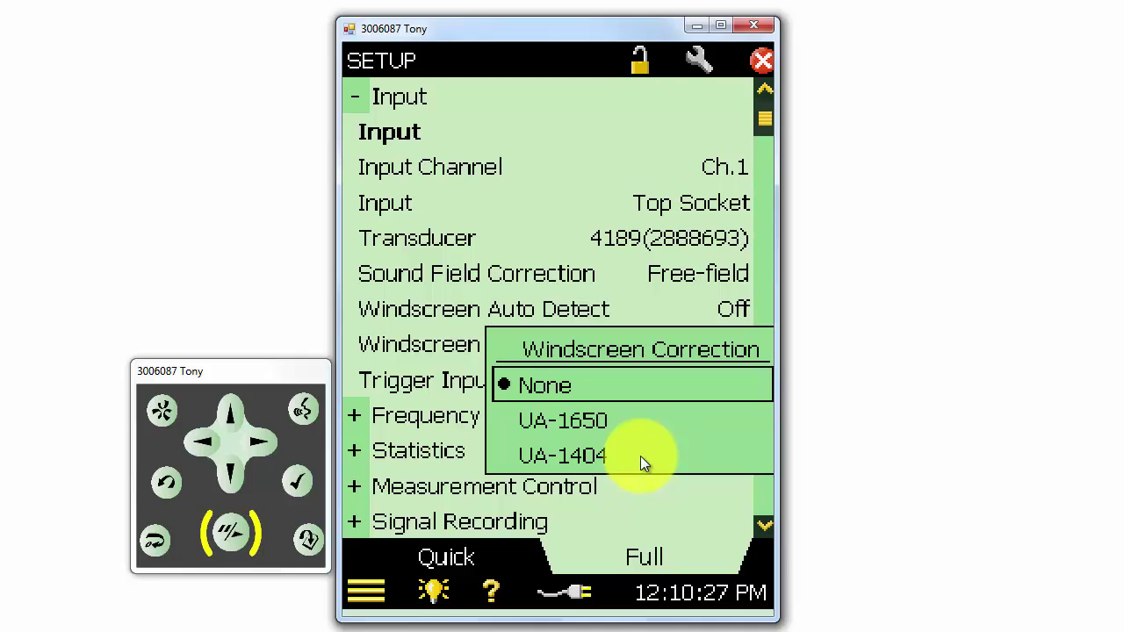
click(537, 388)
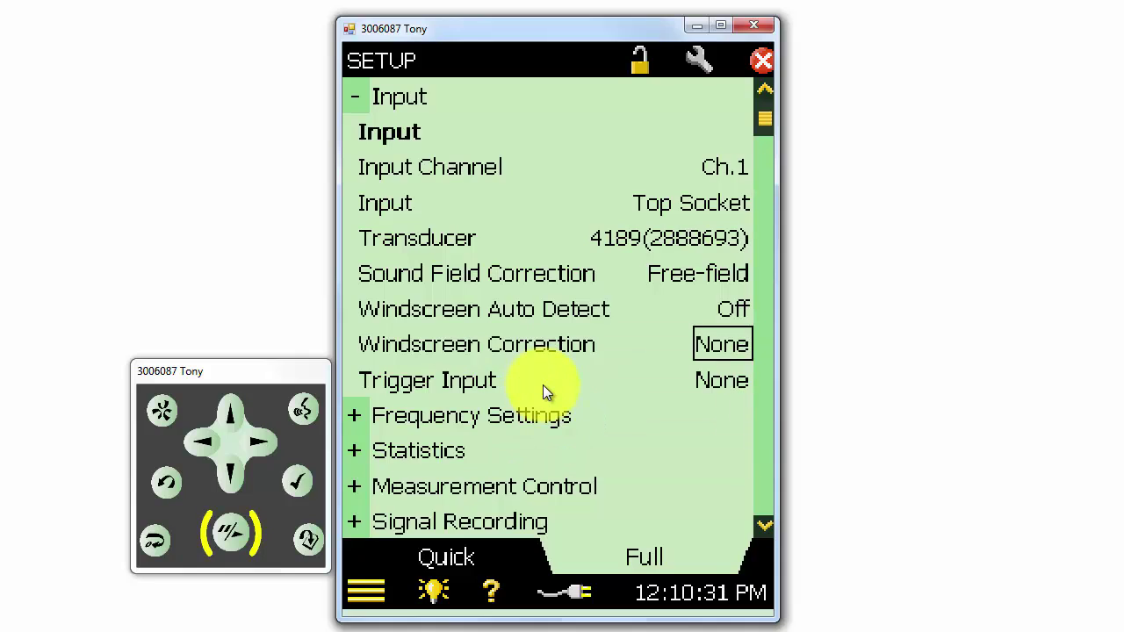
click(710, 383)
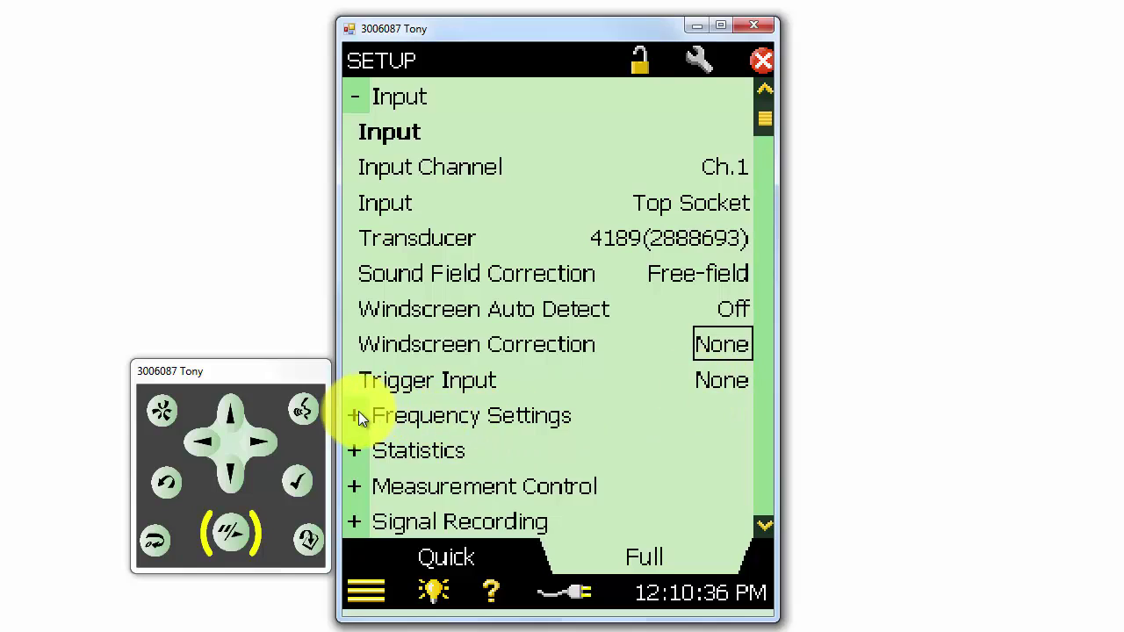
click(702, 382)
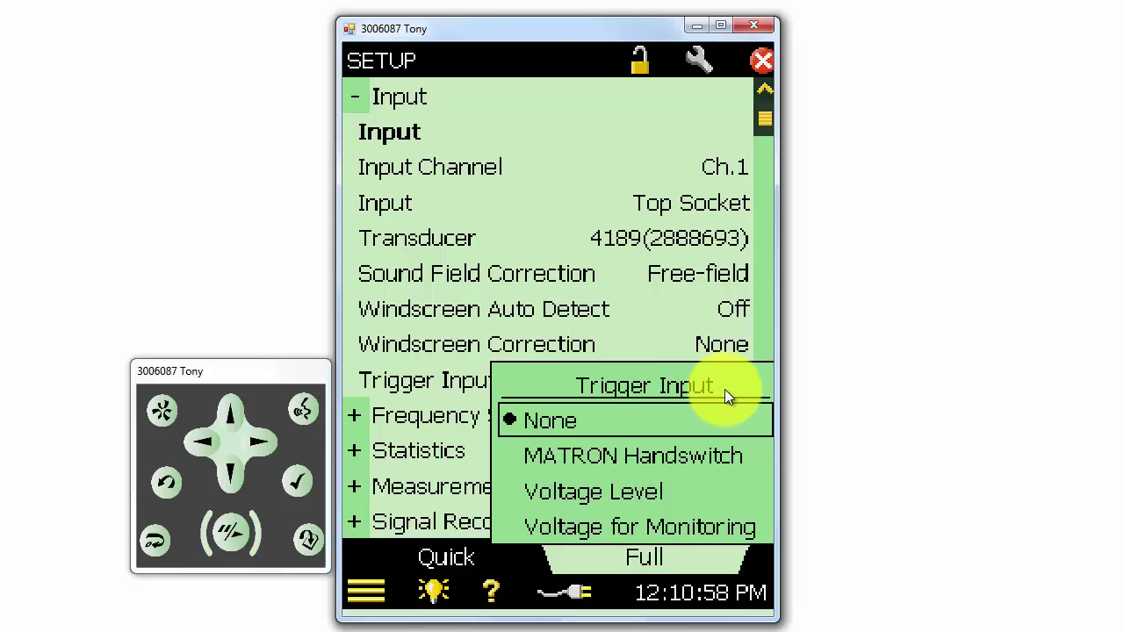
click(688, 419)
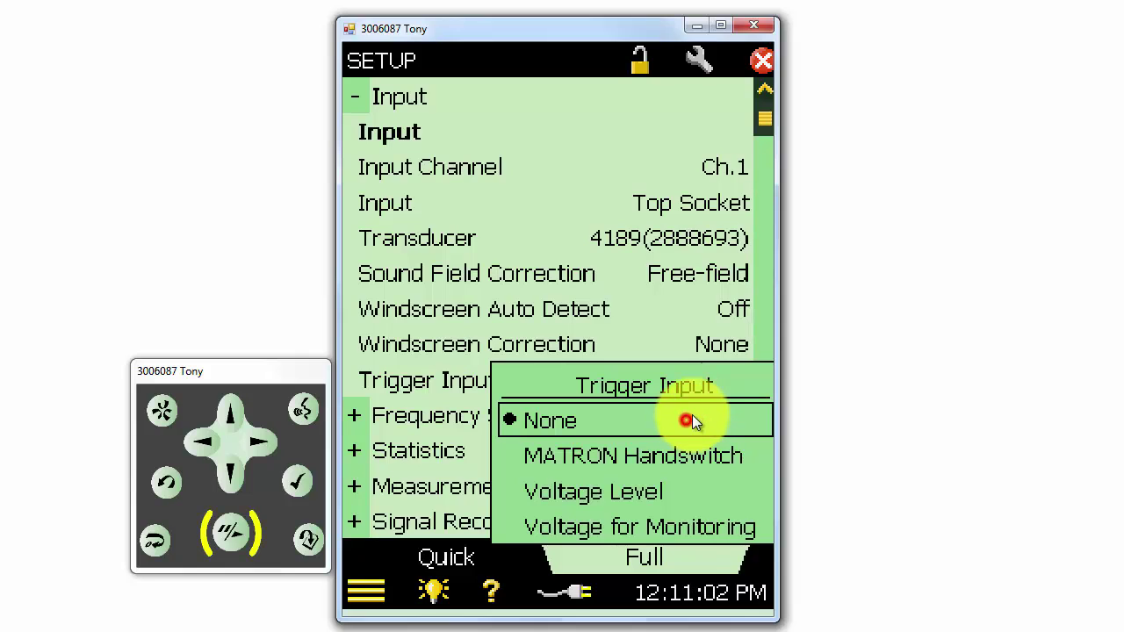
Expand Frequency Settings, keeping Broadband Weighting A,C and Broadband Peak Weighting C
click(347, 411)
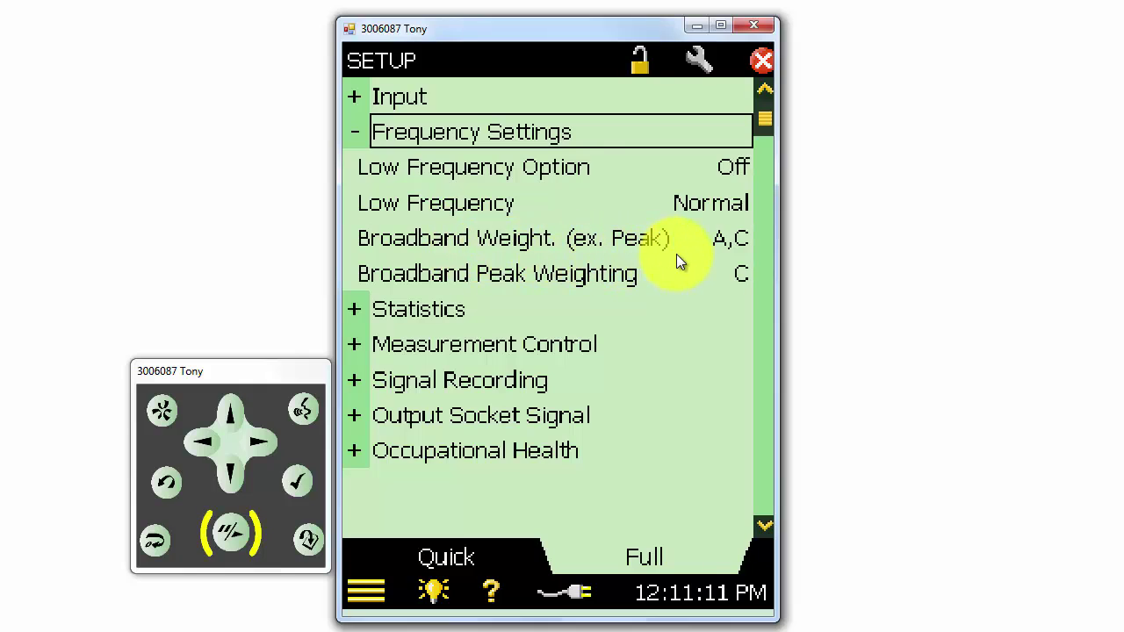
click(741, 241)
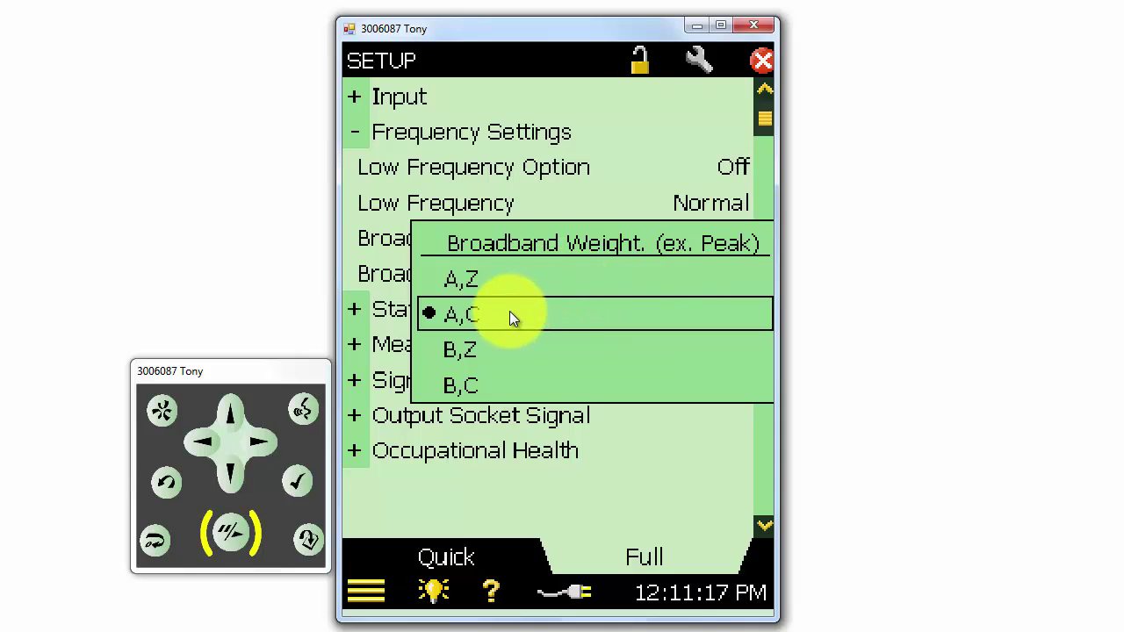
click(561, 321)
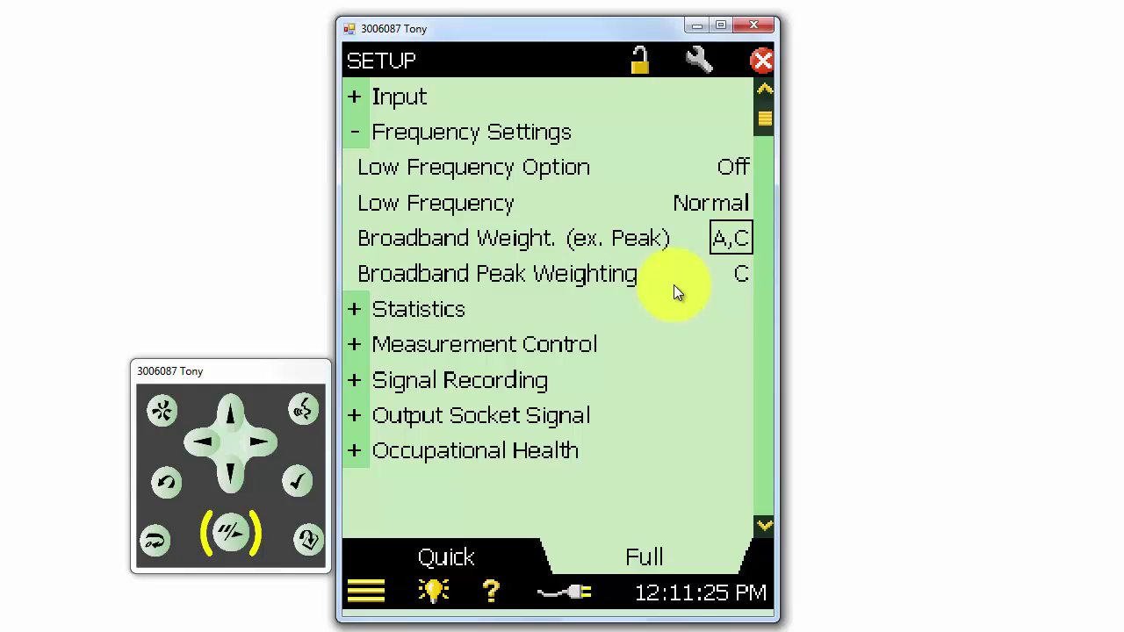
click(738, 277)
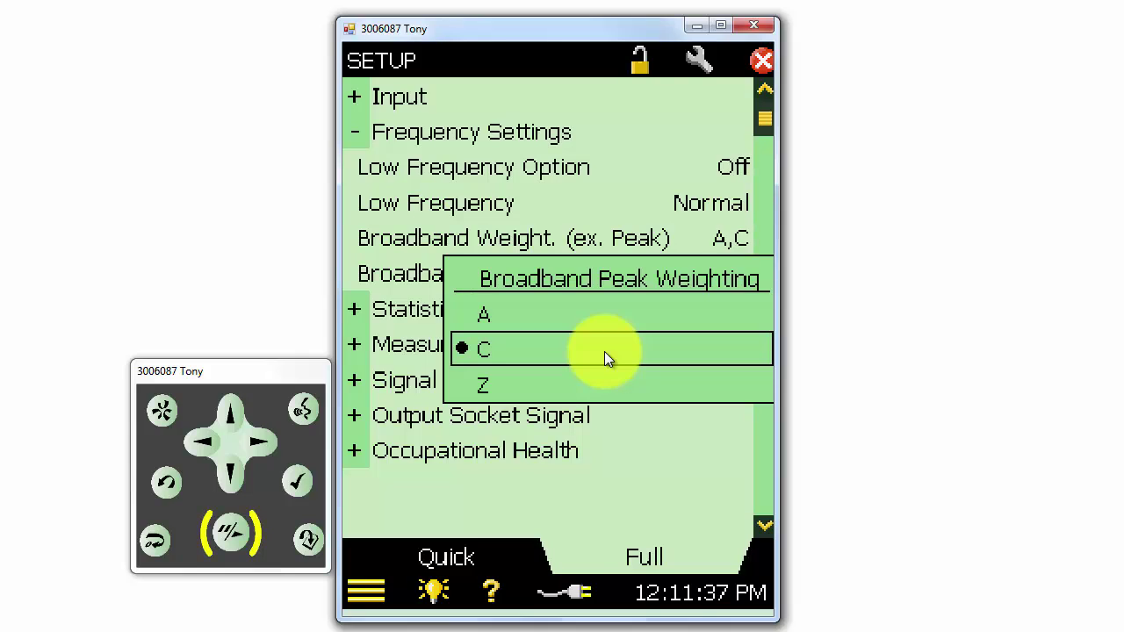
click(604, 352)
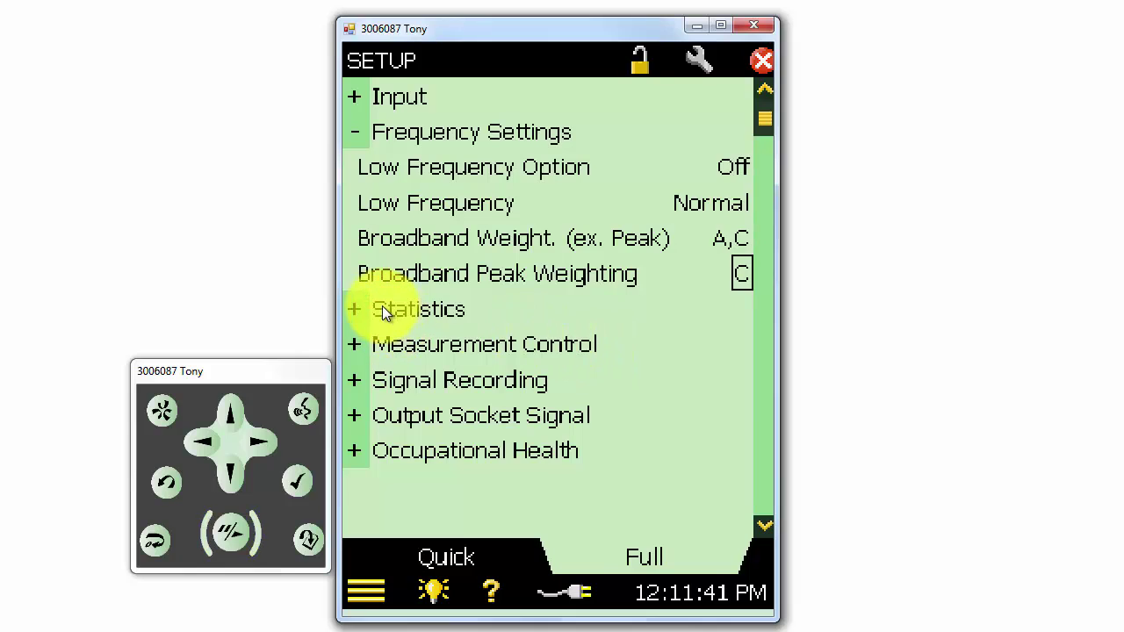
Expand Statistics, confirm Percentile 2 at 5.0 %, then collapse the group
click(353, 309)
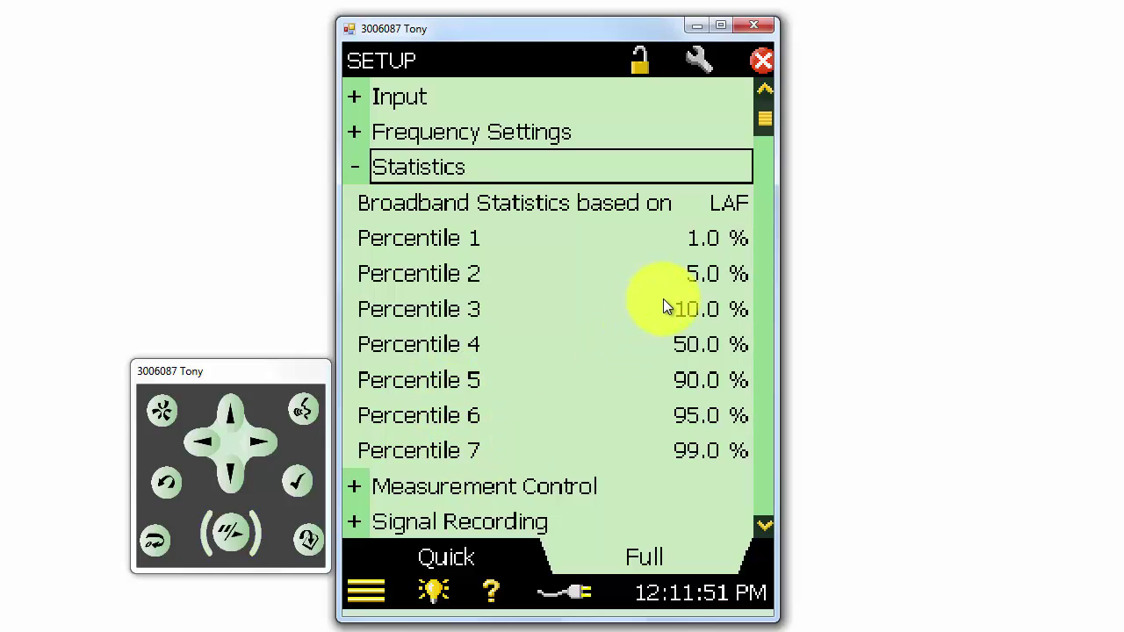
click(705, 272)
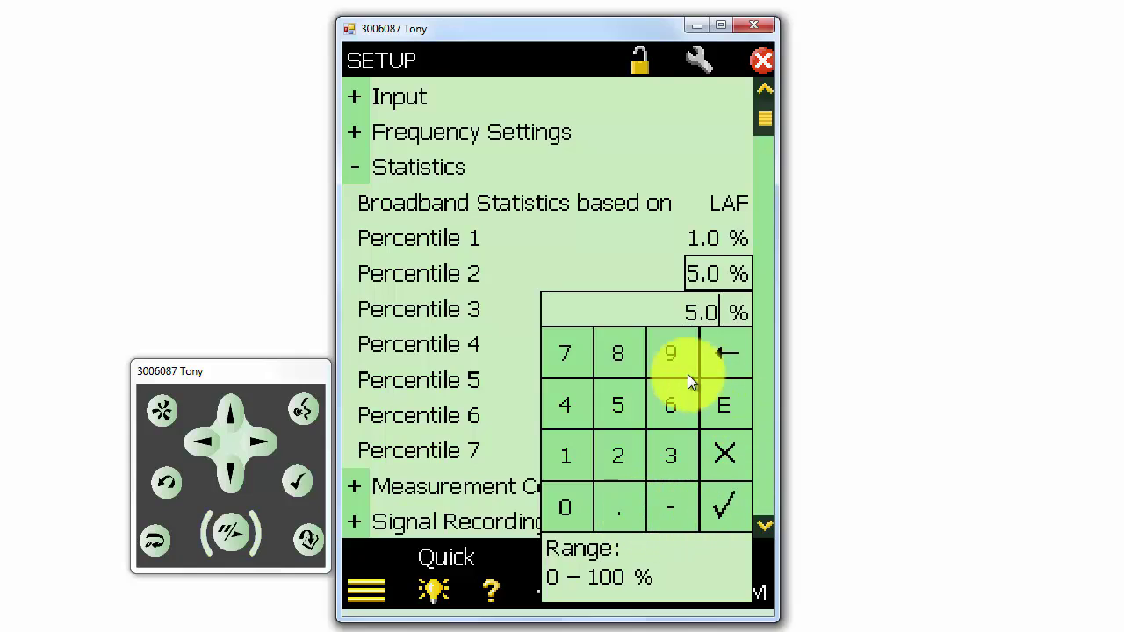
click(727, 500)
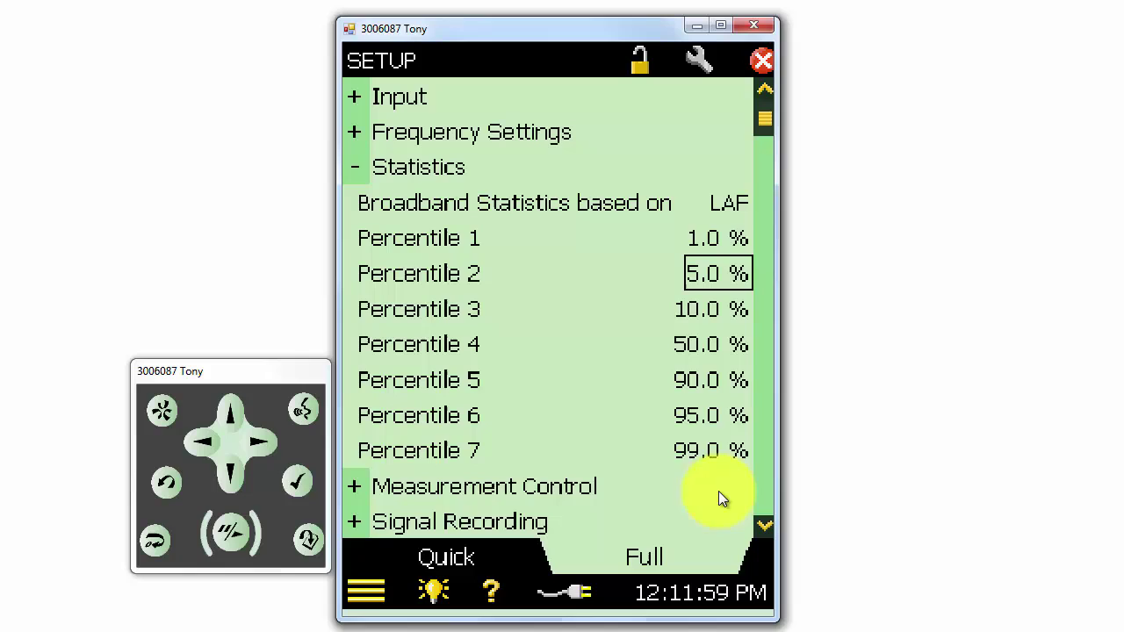
click(361, 171)
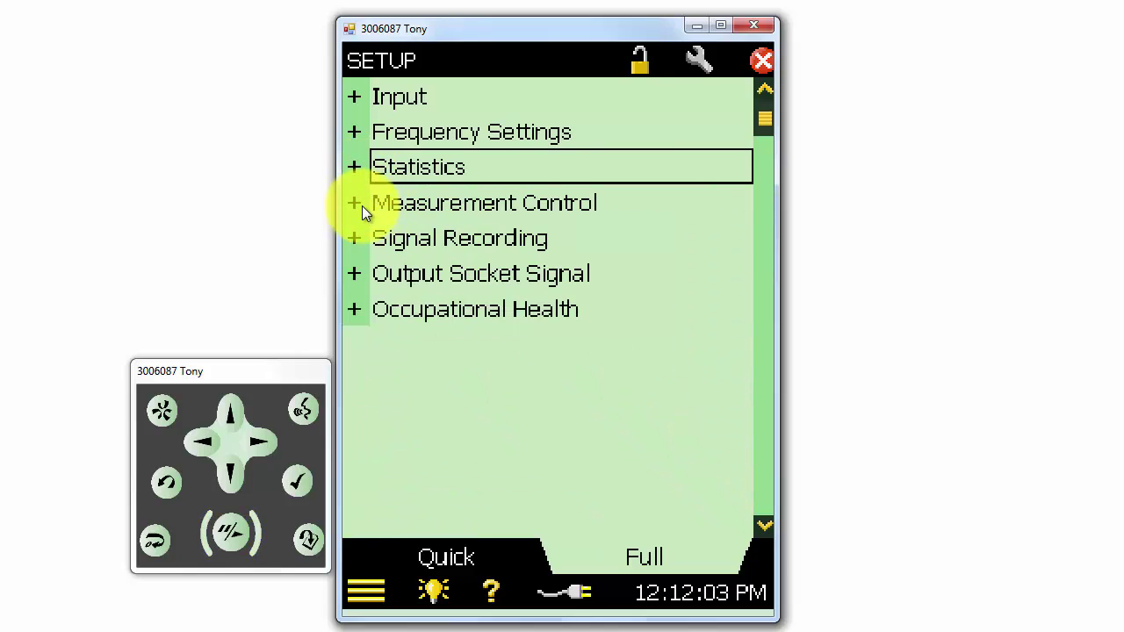
Switch Measurement Mode from Manual to Automatic under Measurement Control
click(361, 205)
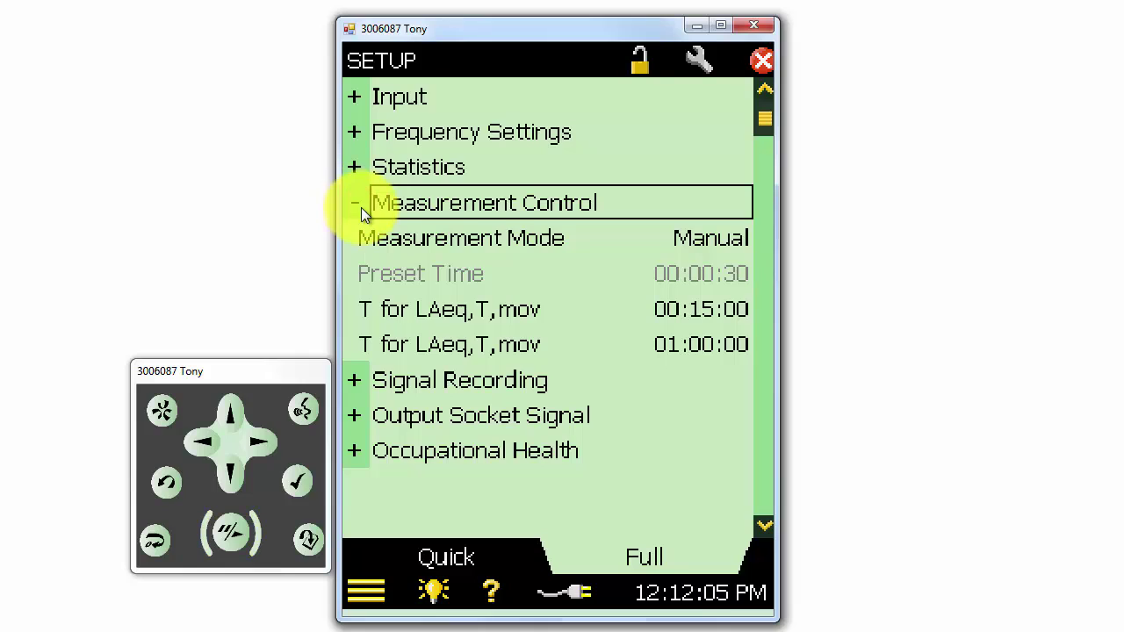
click(713, 245)
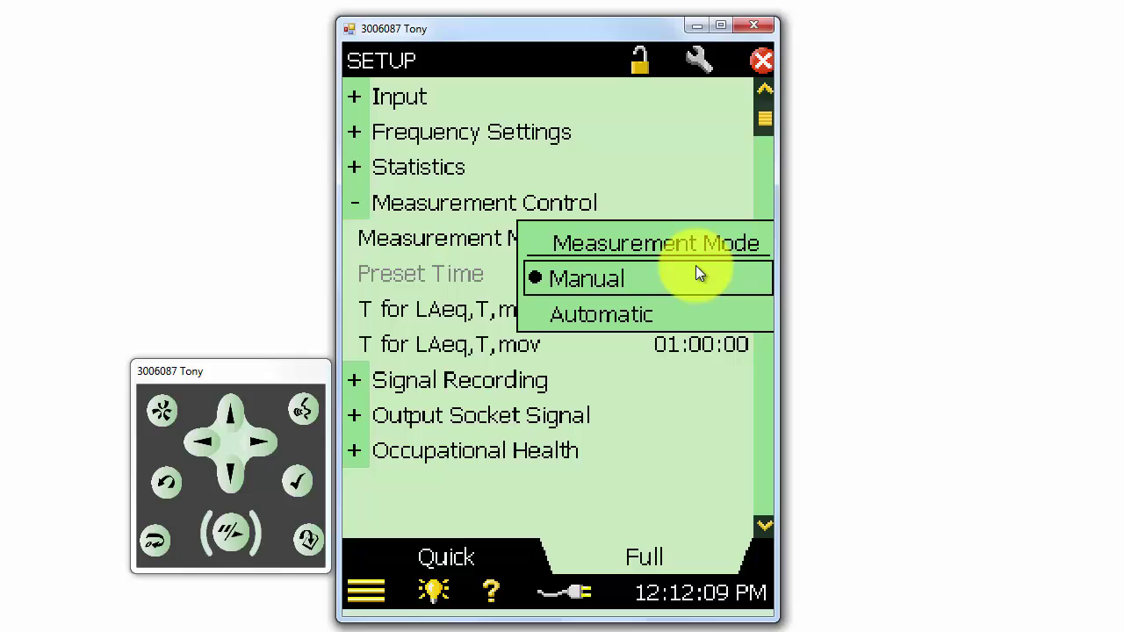
click(692, 278)
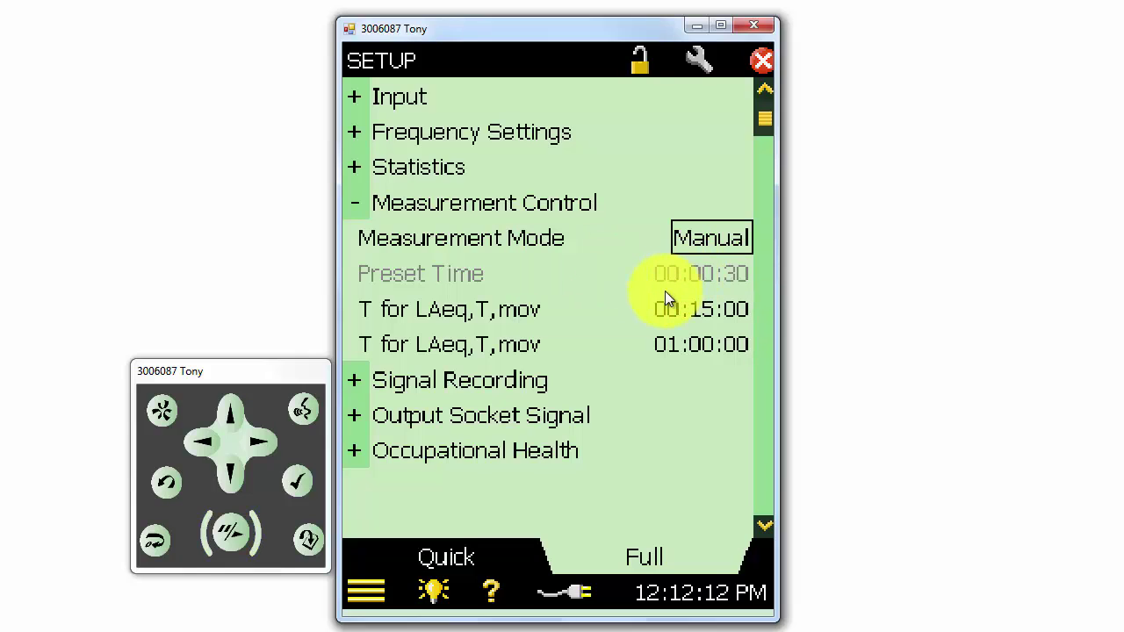
click(708, 245)
click(645, 309)
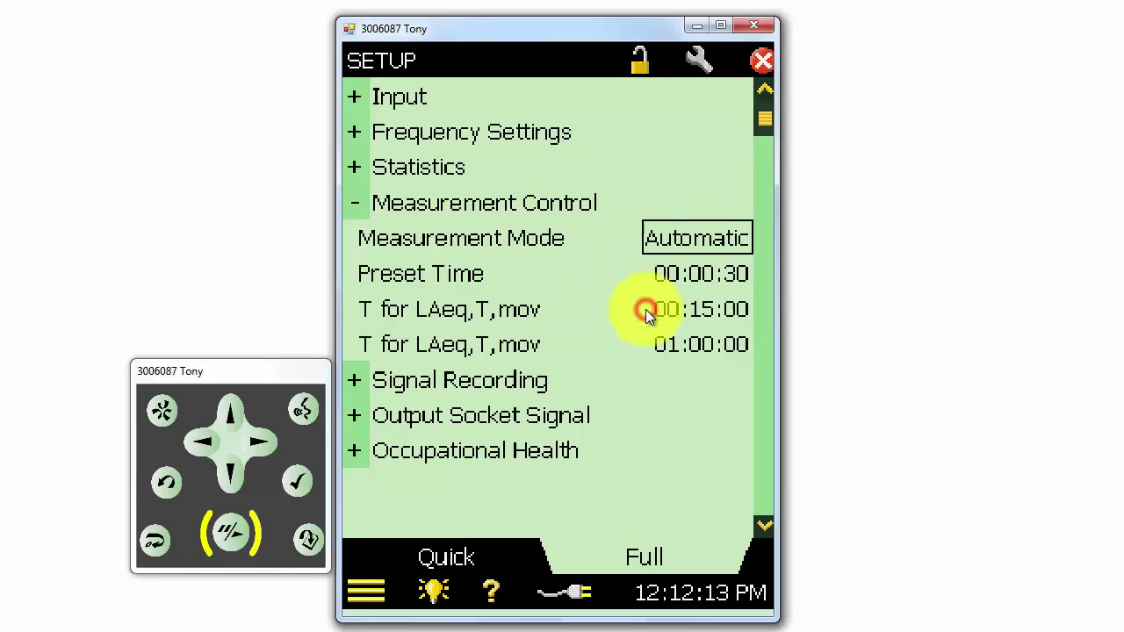
Change the first LAeq,T,mov averaging time to 00:05:00 and accept the measurement reset
click(709, 314)
click(689, 313)
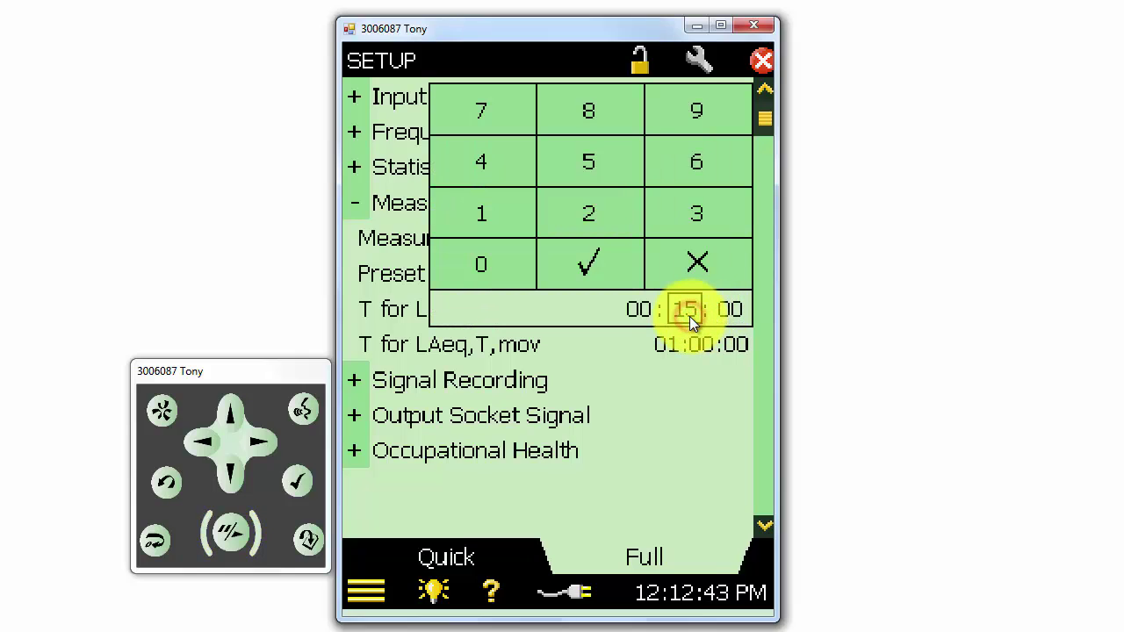
click(557, 260)
click(572, 167)
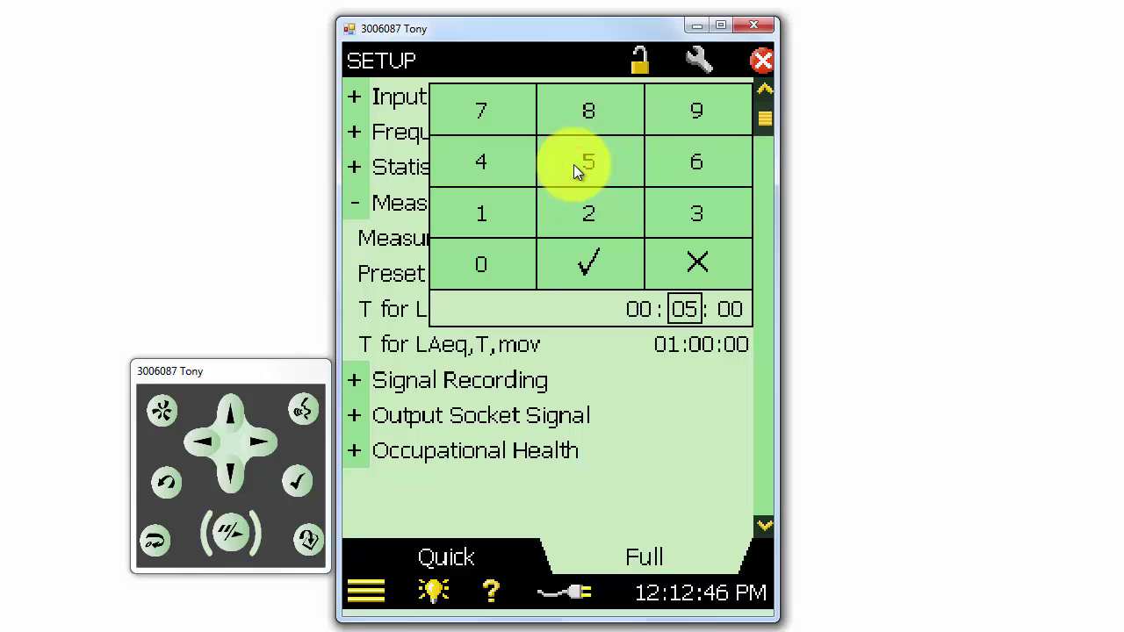
click(613, 255)
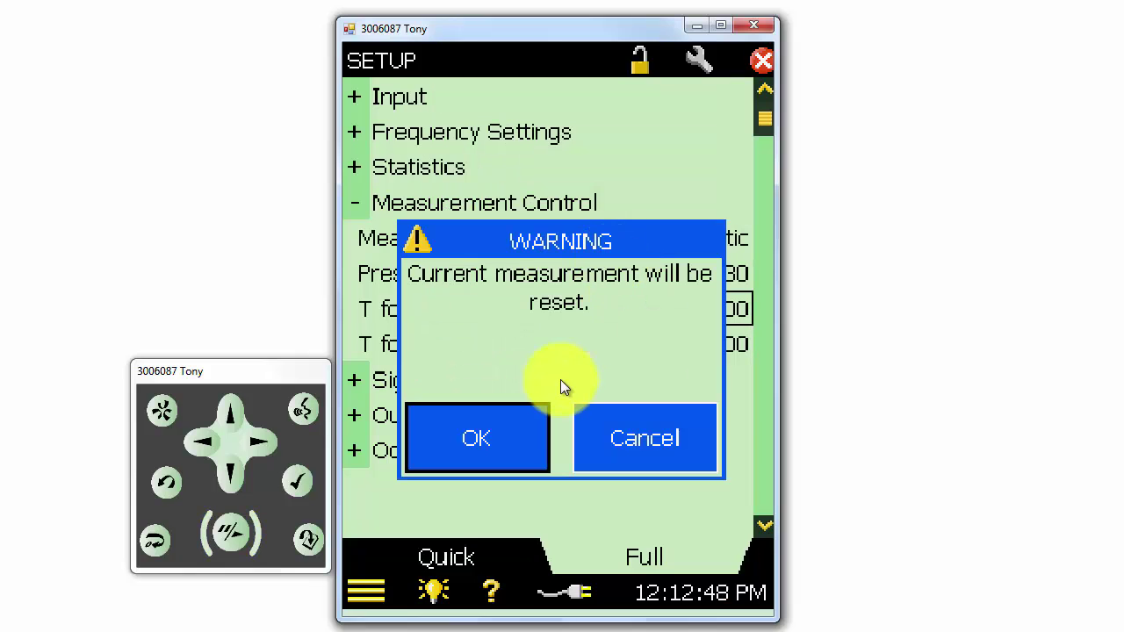
click(529, 414)
click(529, 421)
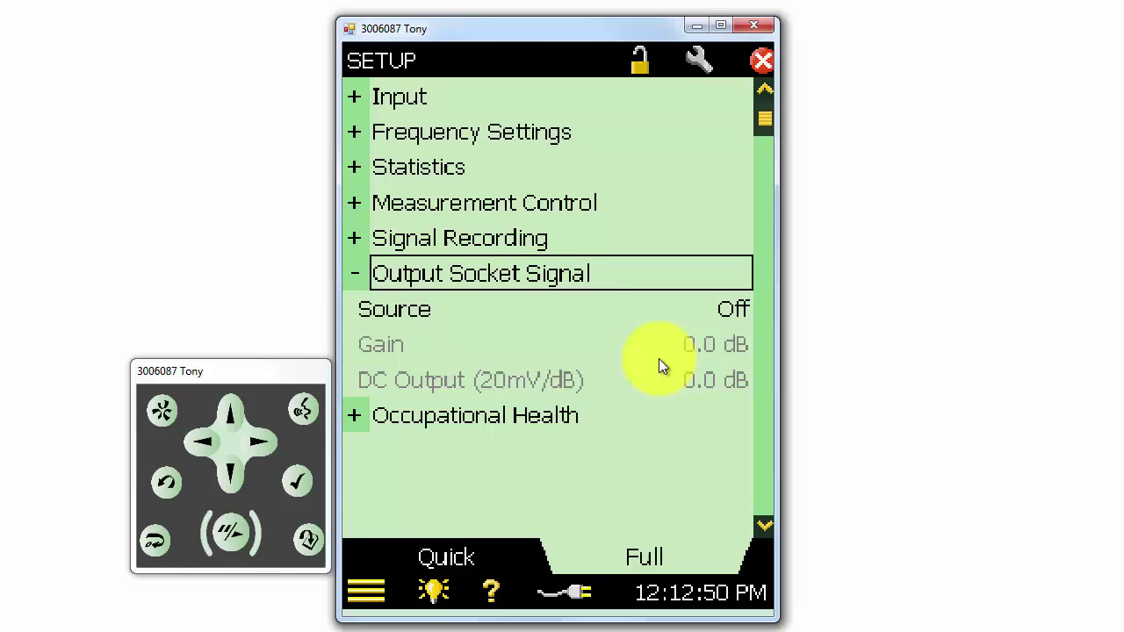
click(358, 202)
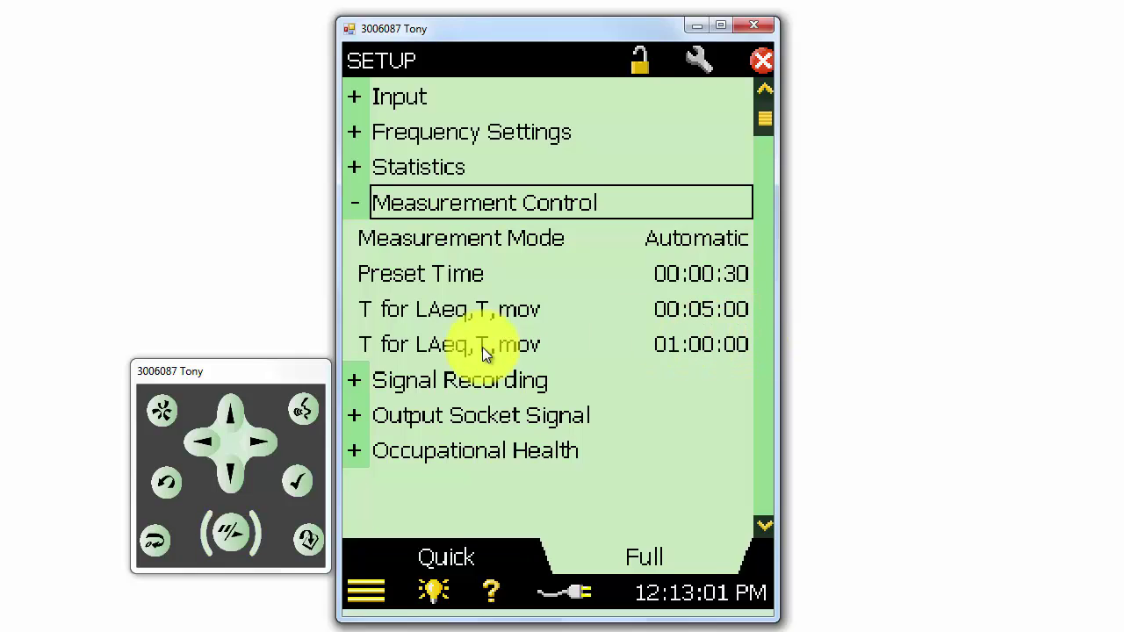
Expand the Signal Recording settings to review them, then collapse the section
click(355, 383)
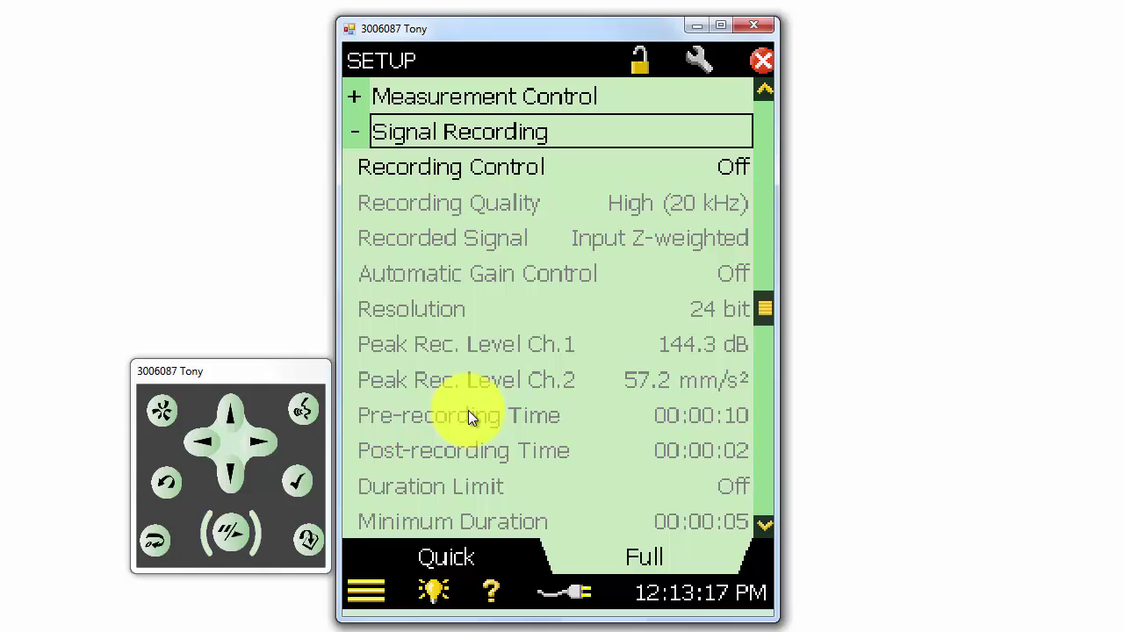
click(363, 137)
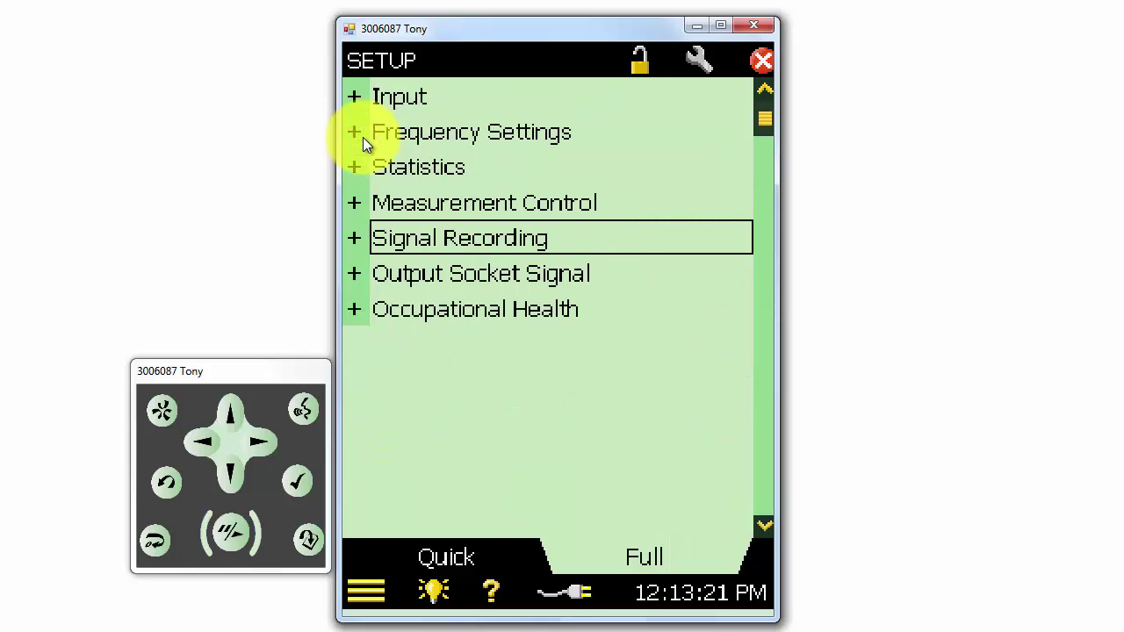
Leave the Output Socket Signal Source at Off and collapse that section
click(355, 274)
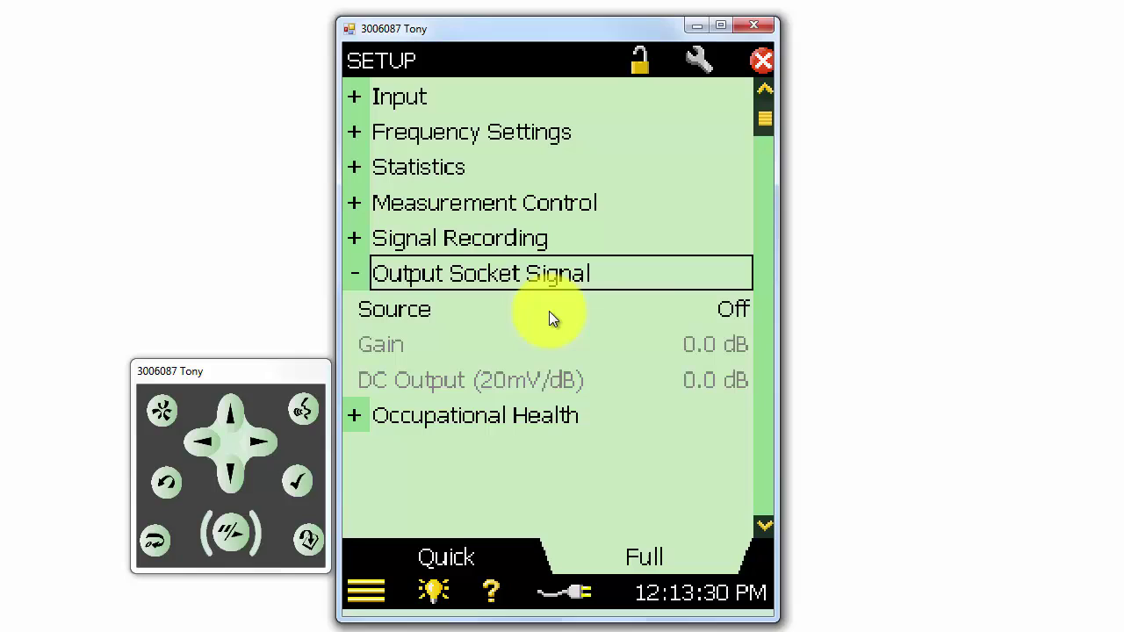
click(729, 312)
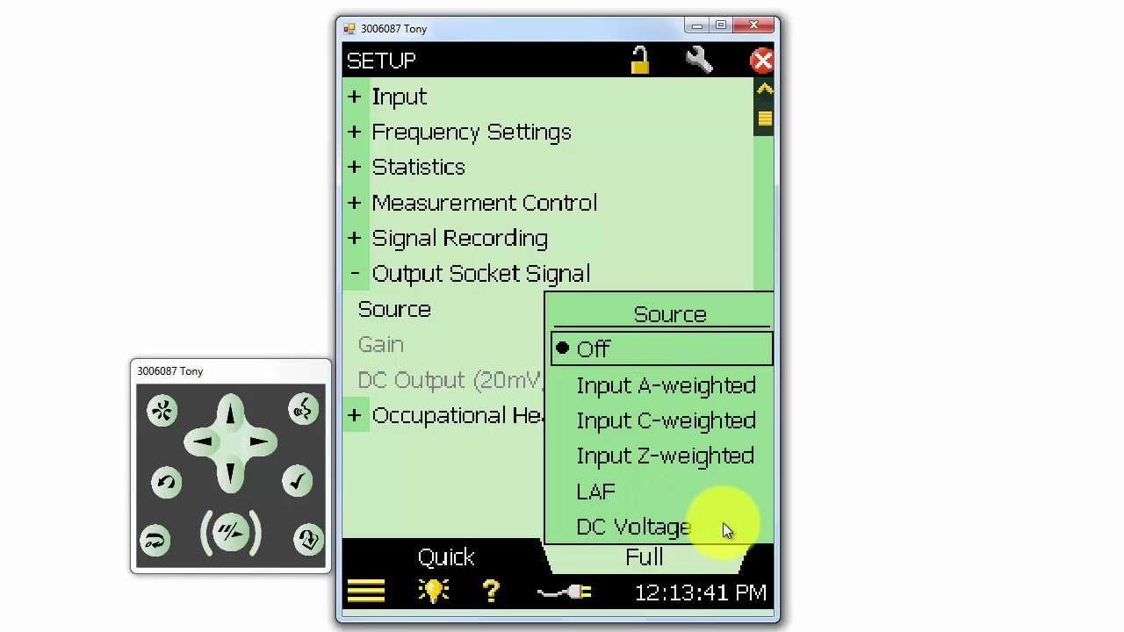
click(691, 354)
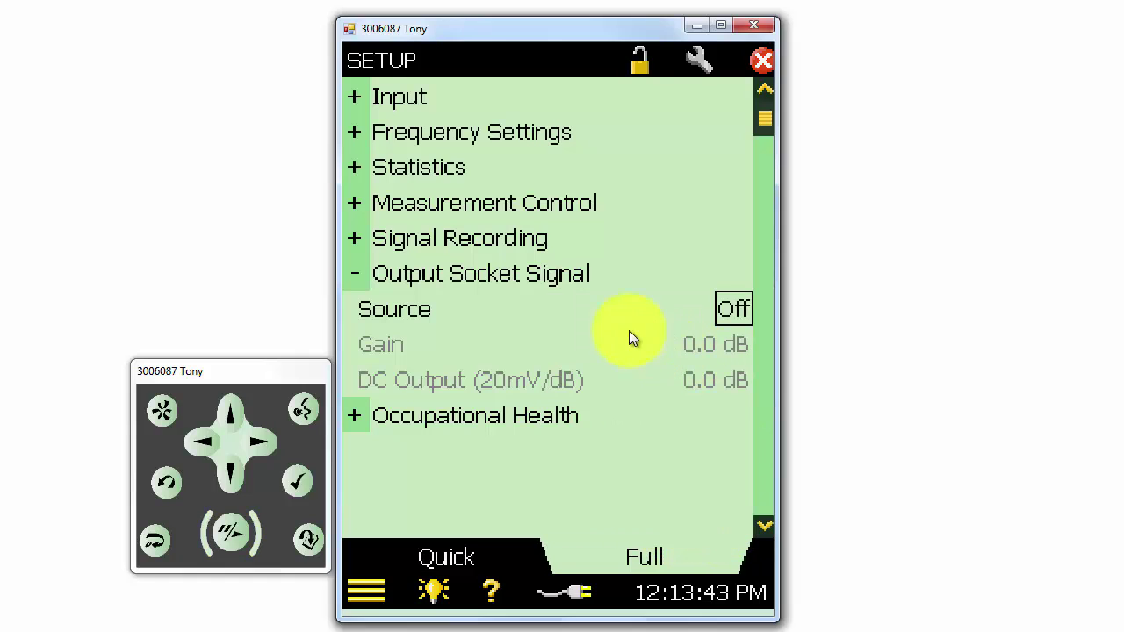
click(356, 272)
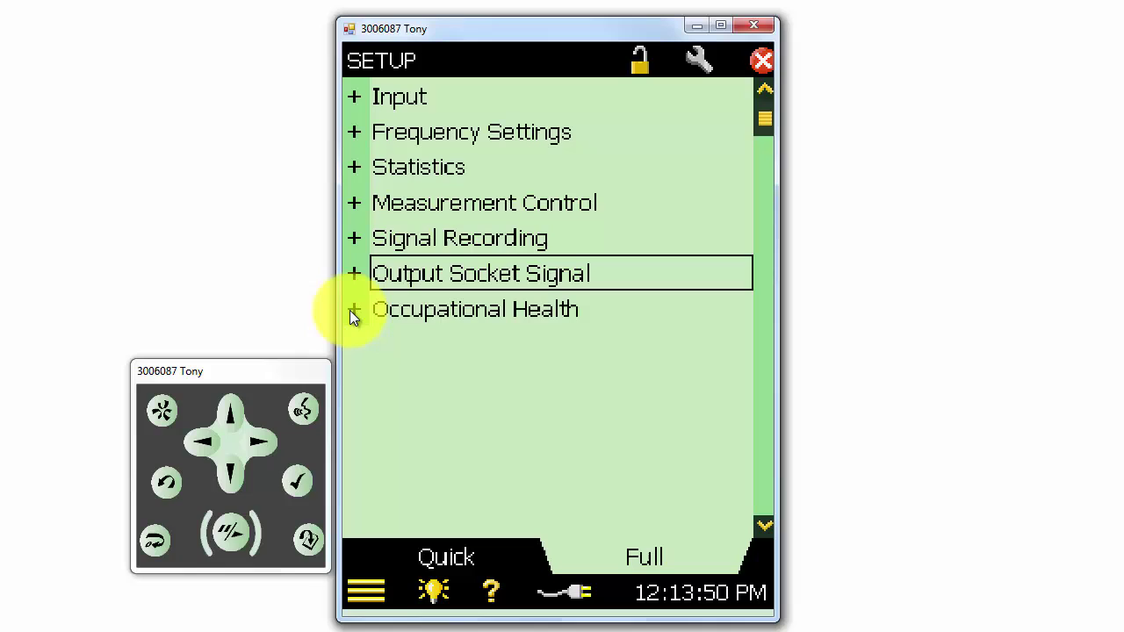
Review Occupational Health (Criterion Level 85.0 dB, Exchange Rate 5 dB), then collapse it
click(351, 309)
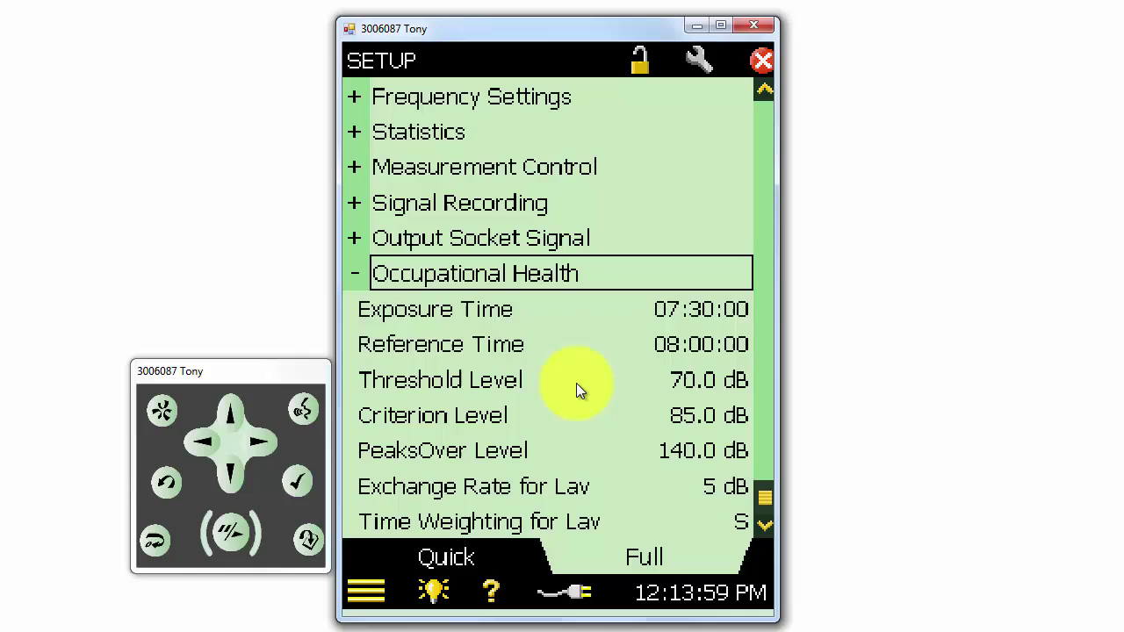
click(356, 274)
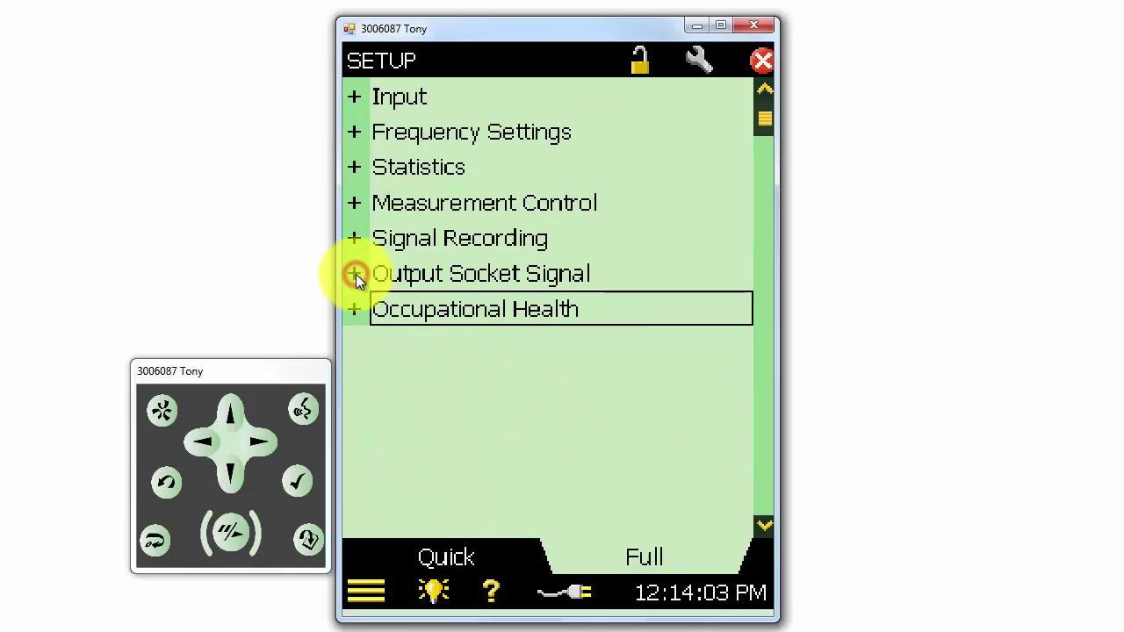
Open Project 001 from the Internal Disk through Explorer in the main menu
click(369, 594)
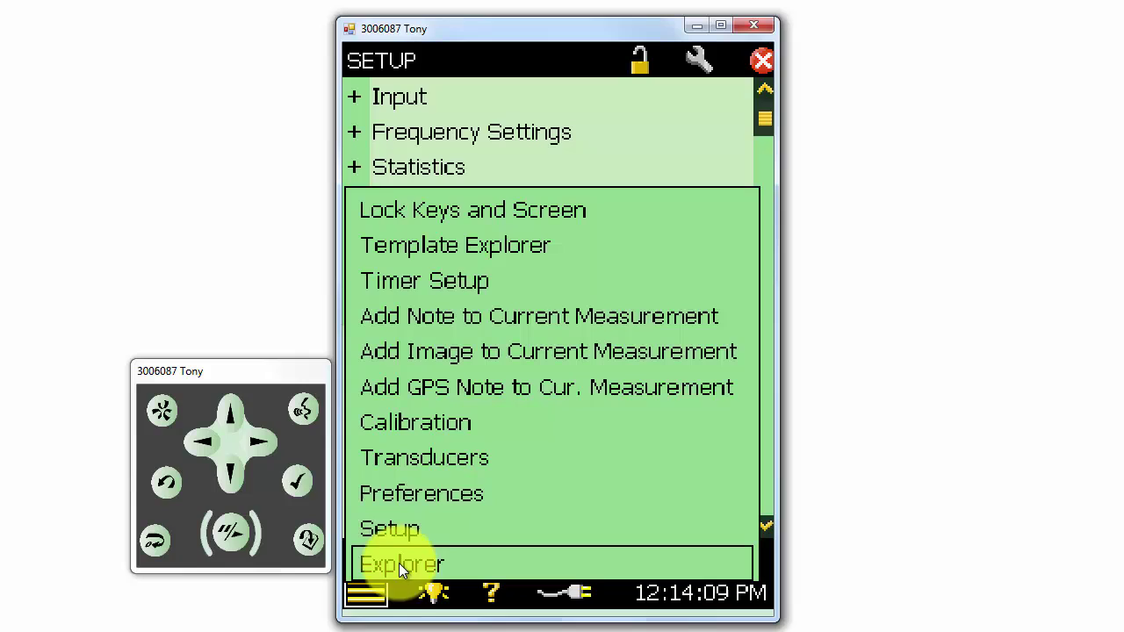
click(475, 562)
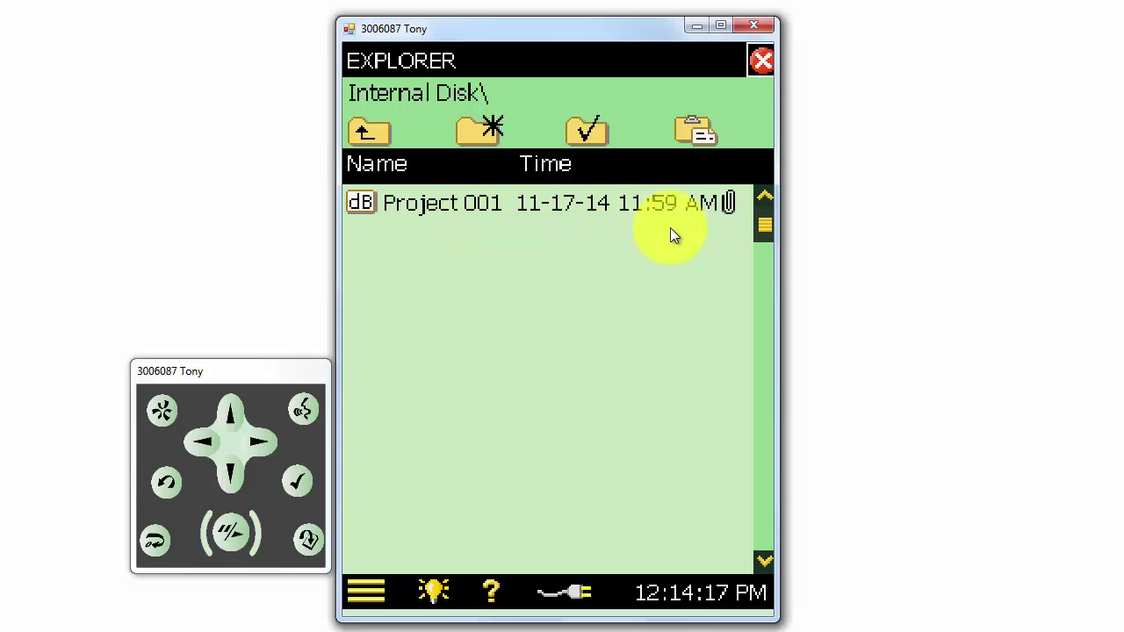
click(447, 204)
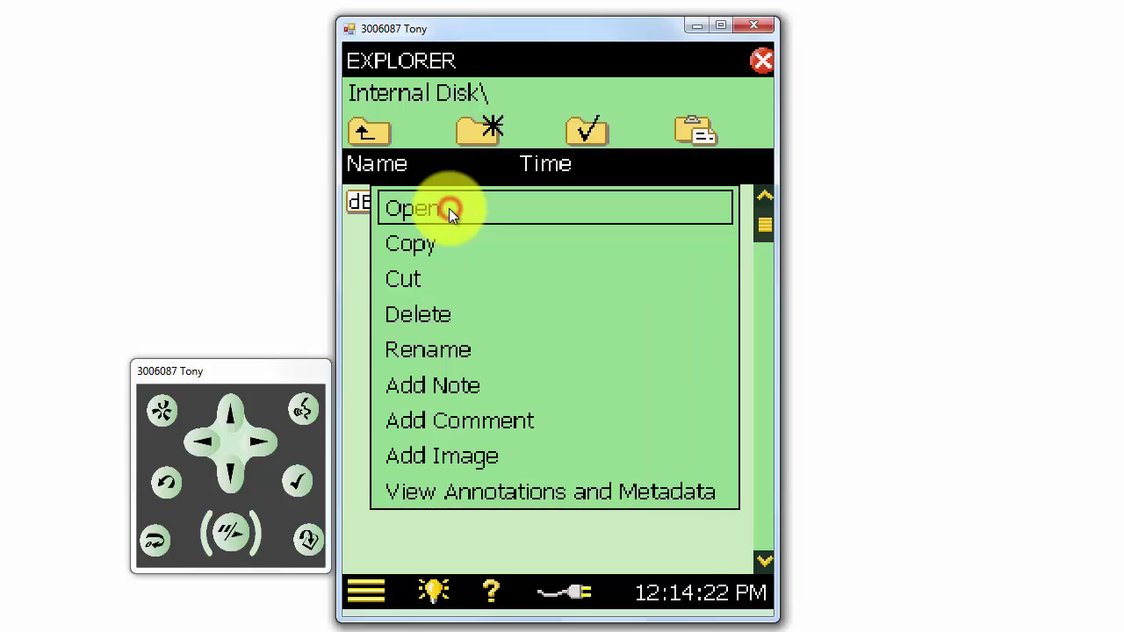
click(448, 208)
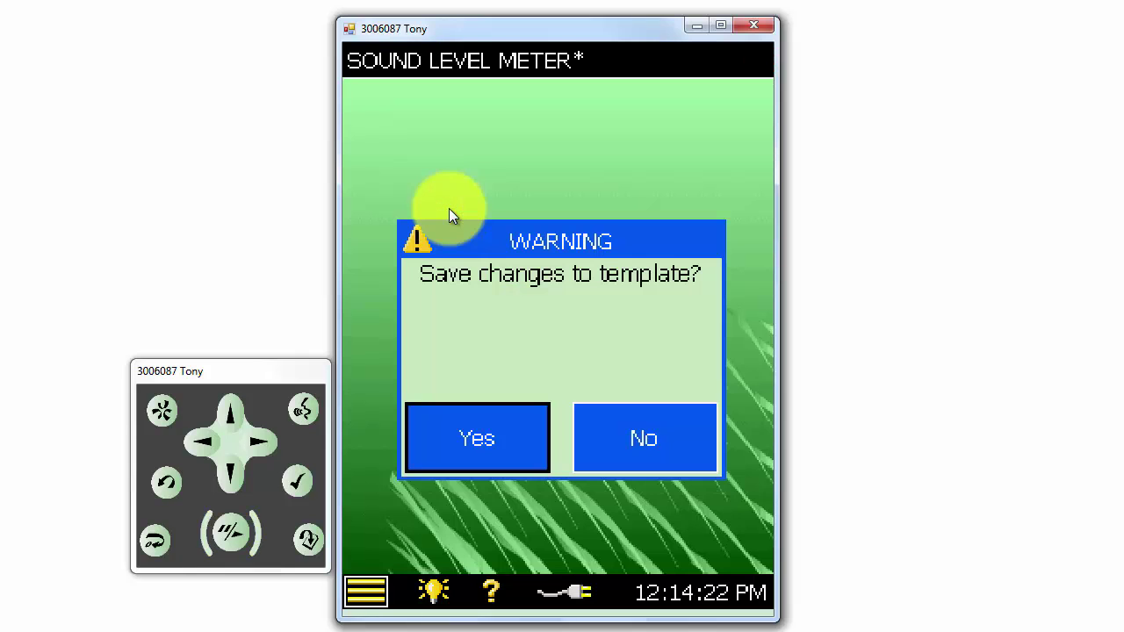
Save the template changes and replace LCpeak with LCeq in the first reading row
click(542, 462)
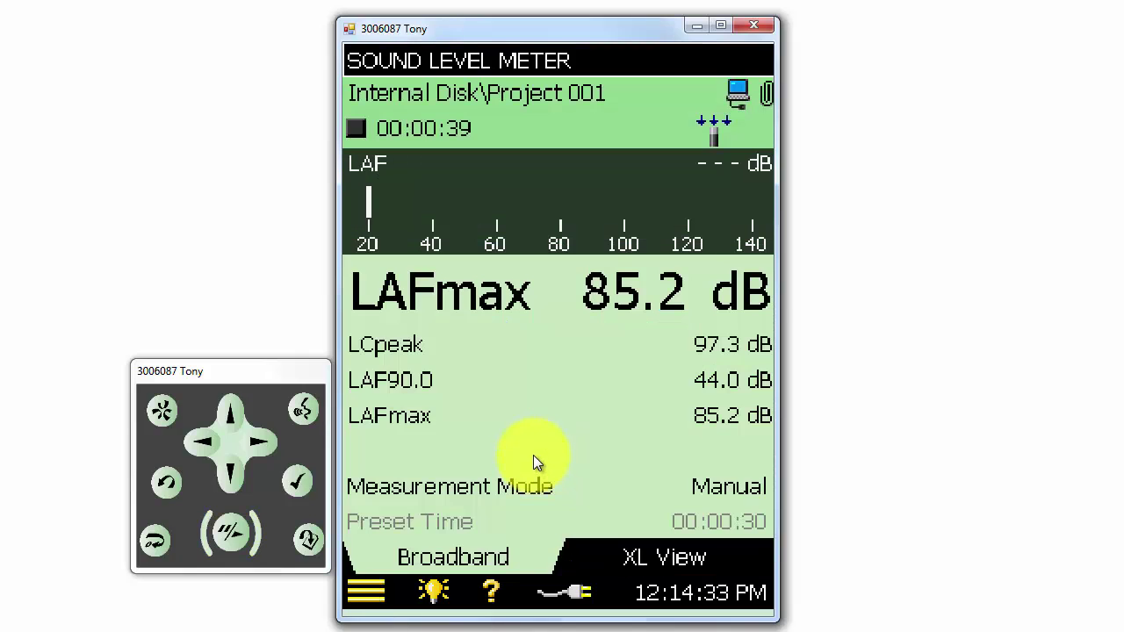
click(416, 339)
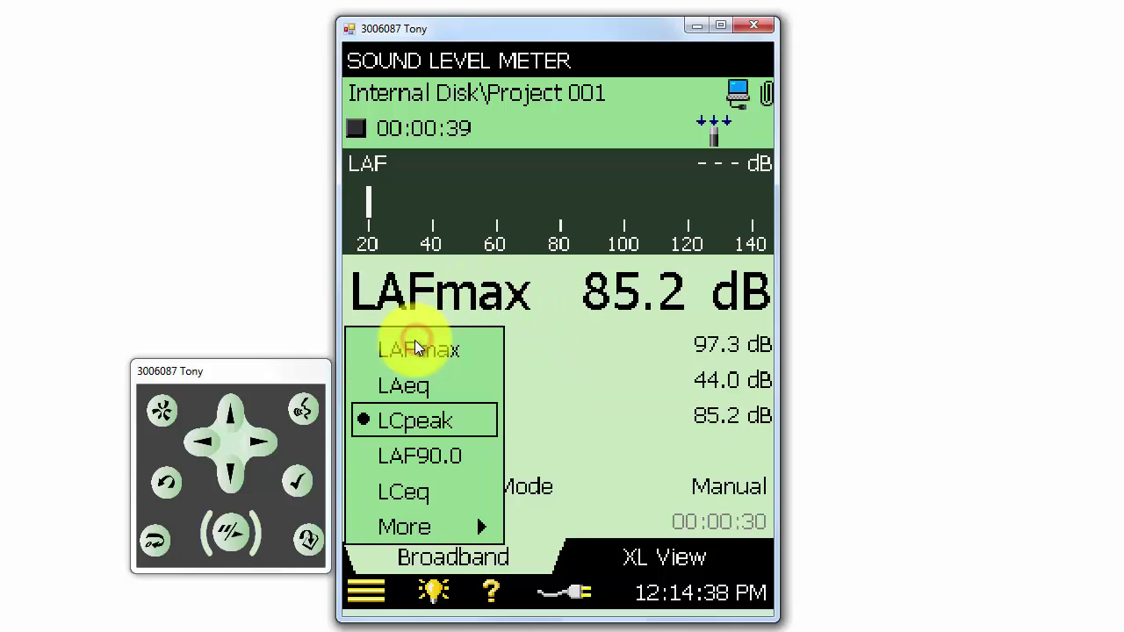
click(426, 491)
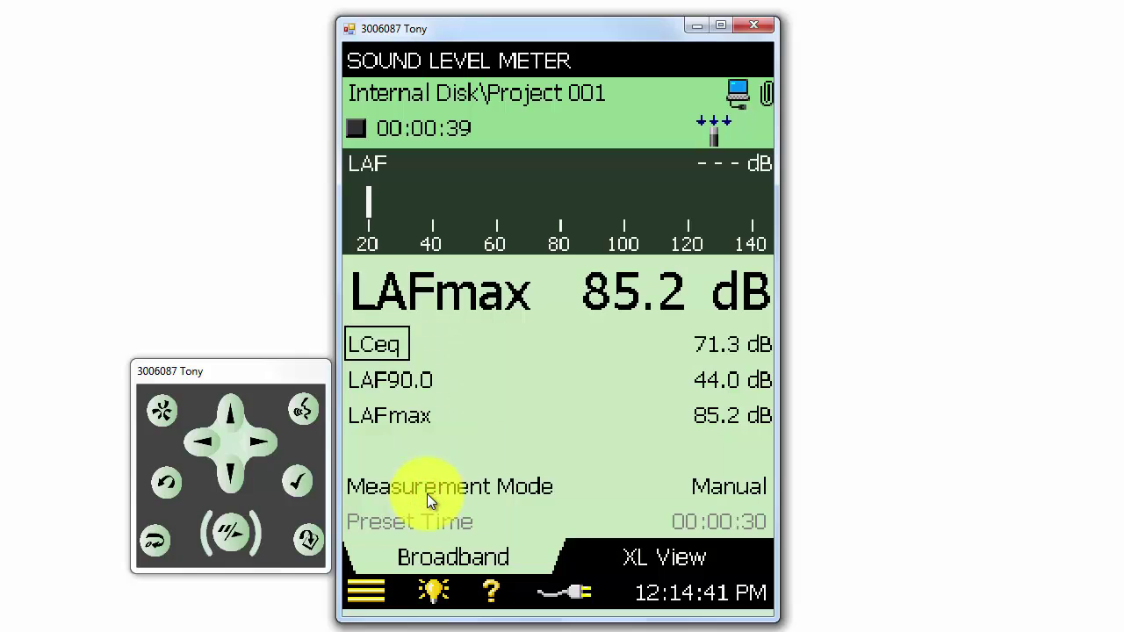